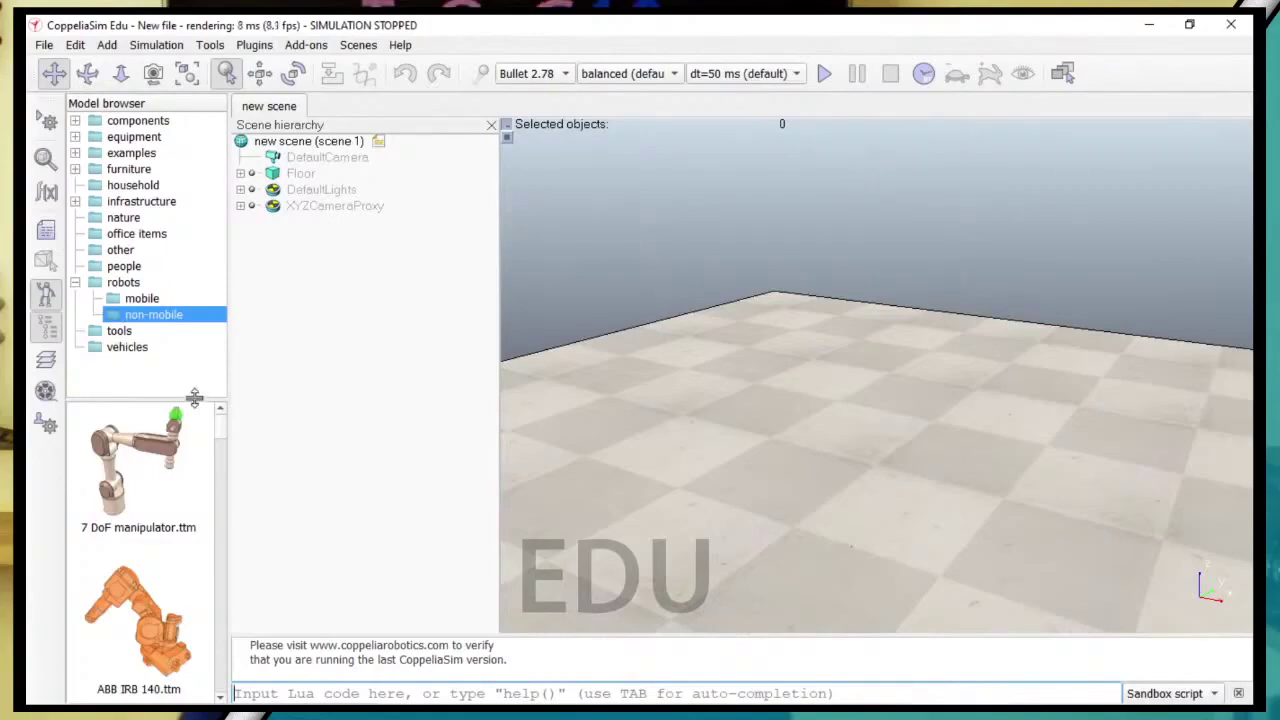
Examine the robot categories in the model library and look through the available mobile robot models.
left_click(121, 284)
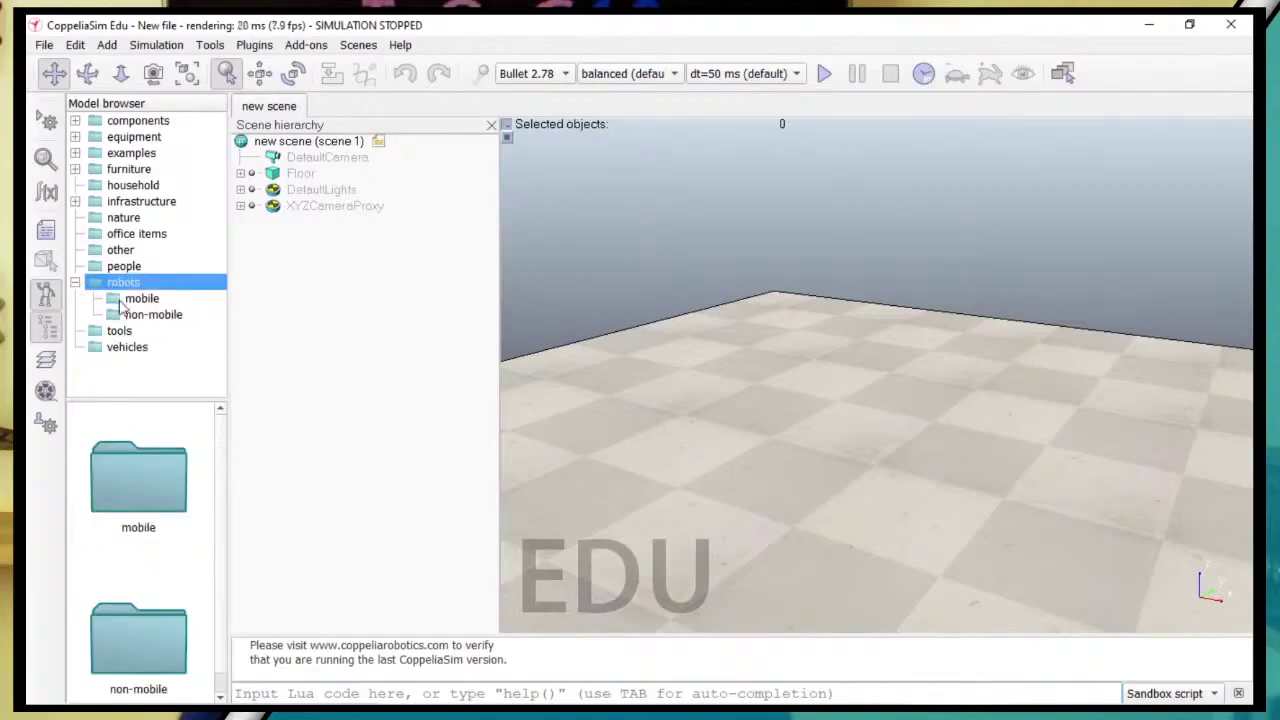
left_click(125, 316)
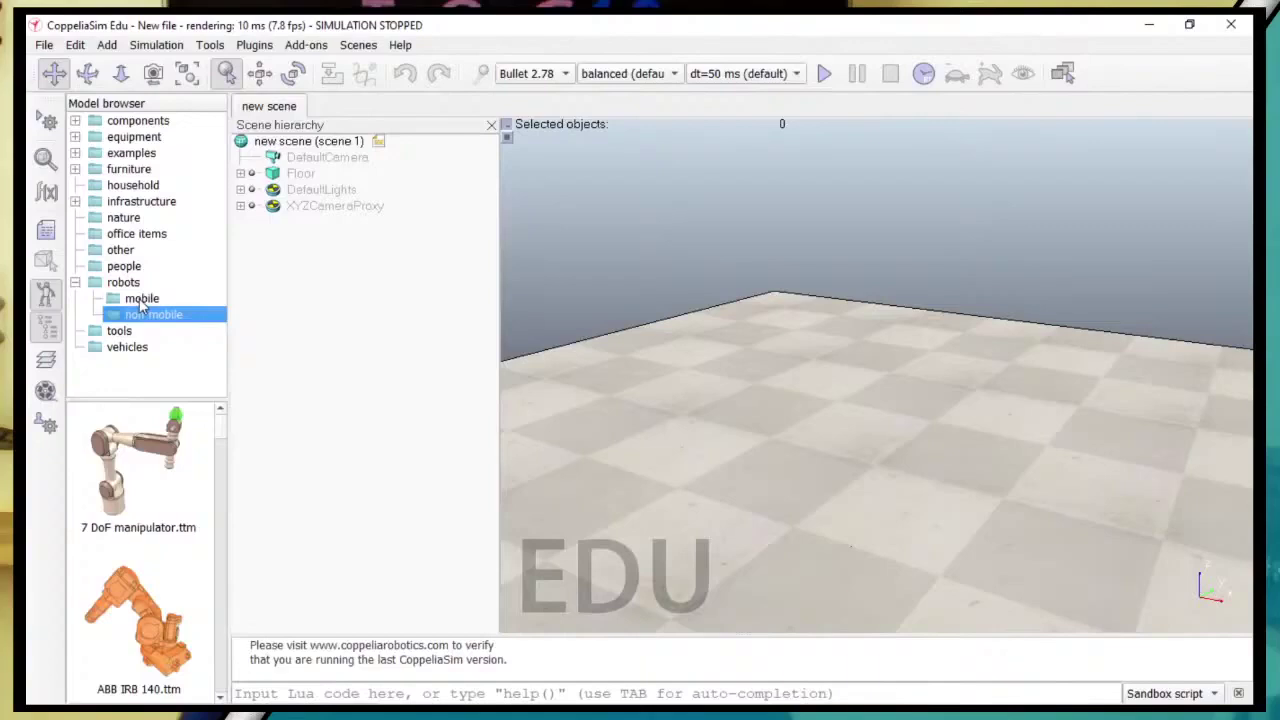
left_click(158, 296)
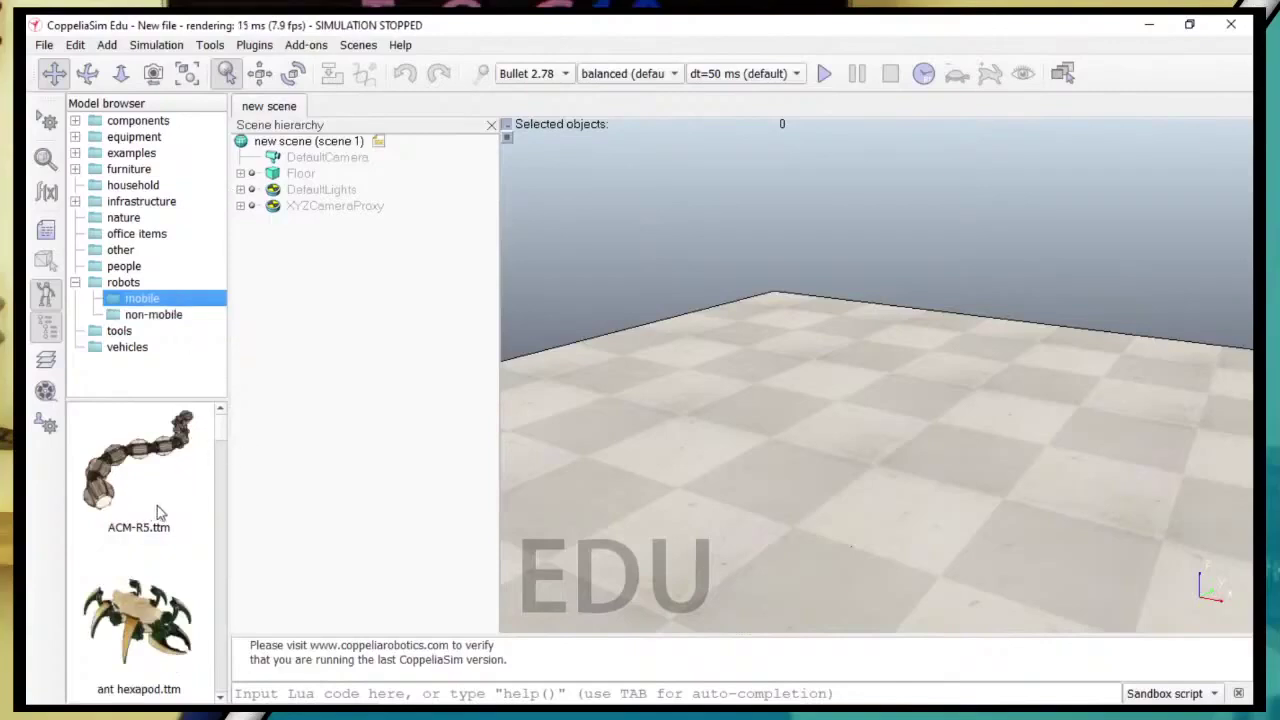
scroll(160, 510, "down", 1)
scroll(162, 511, "down", 5)
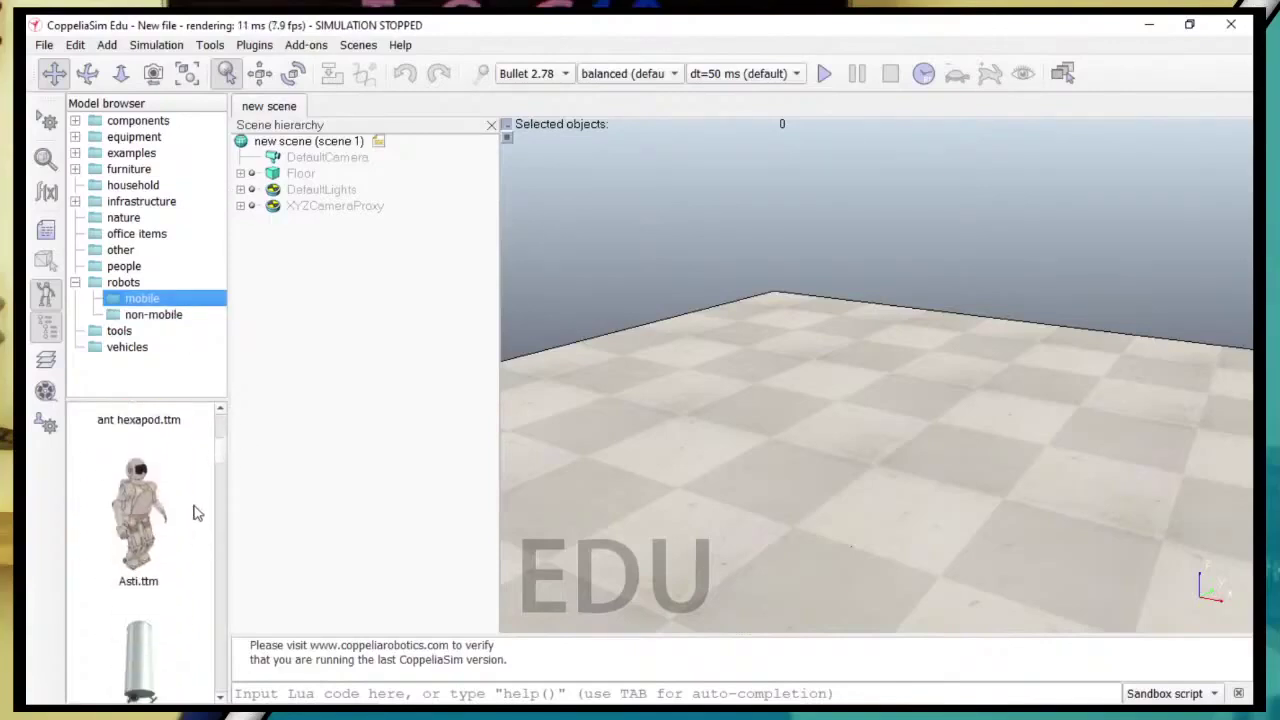
scroll(143, 518, "down", 2)
scroll(150, 520, "down", 12)
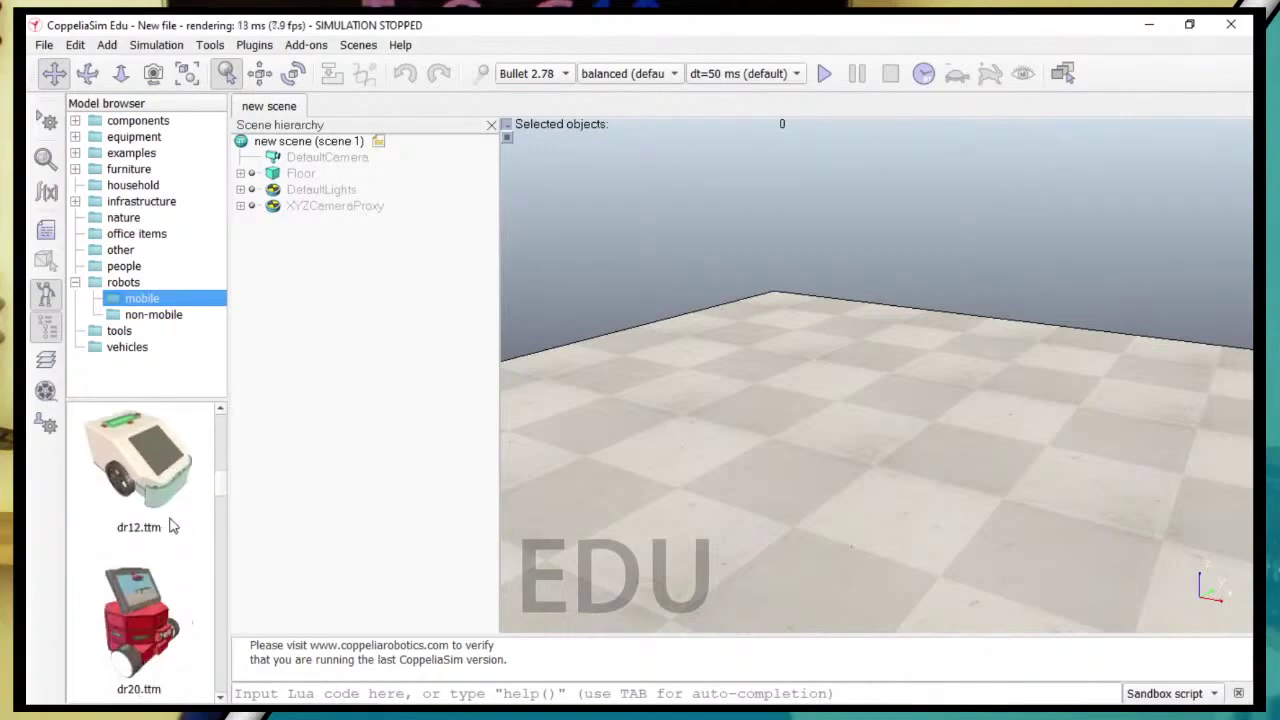
scroll(172, 527, "down", 14)
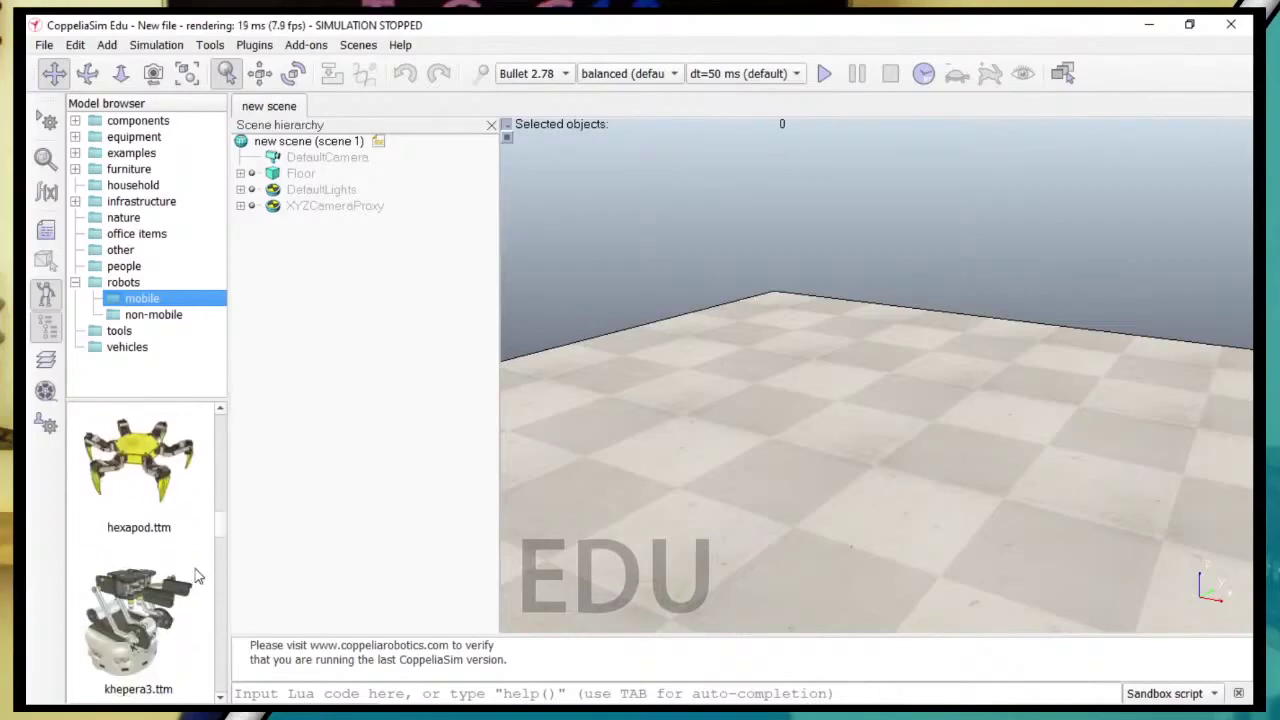
scroll(195, 590, "down", 9)
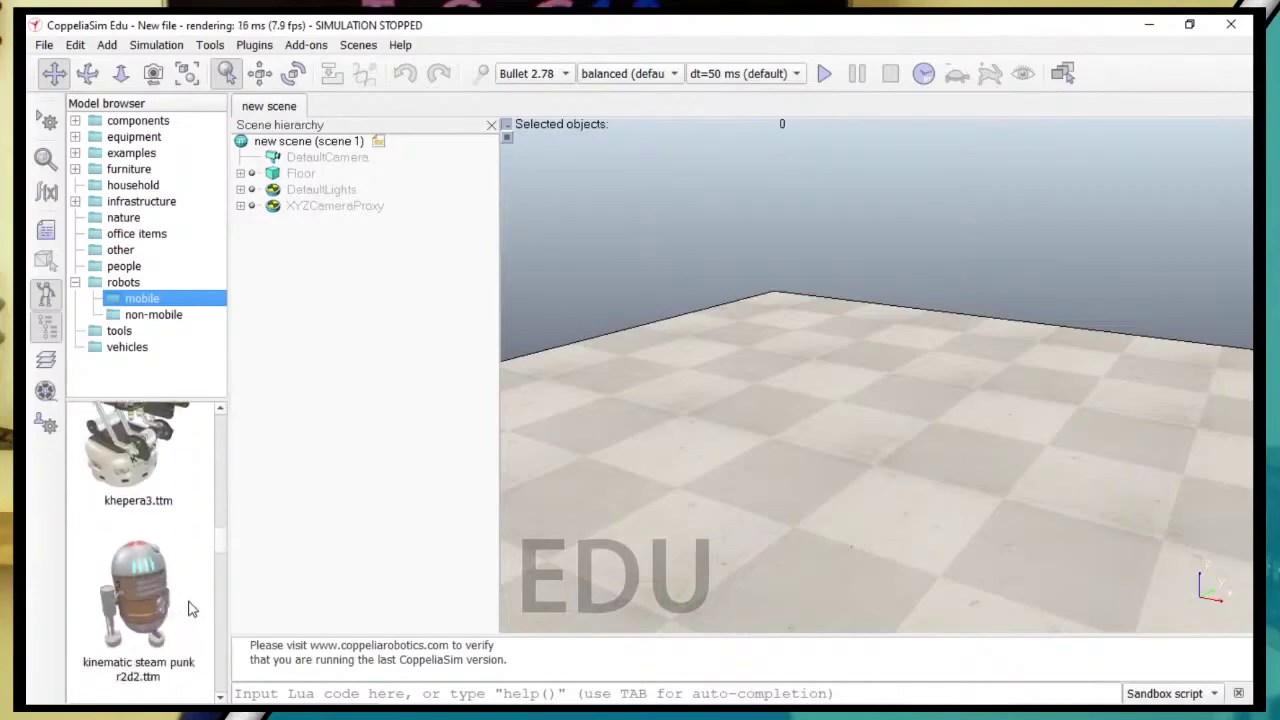
scroll(192, 609, "down", 2)
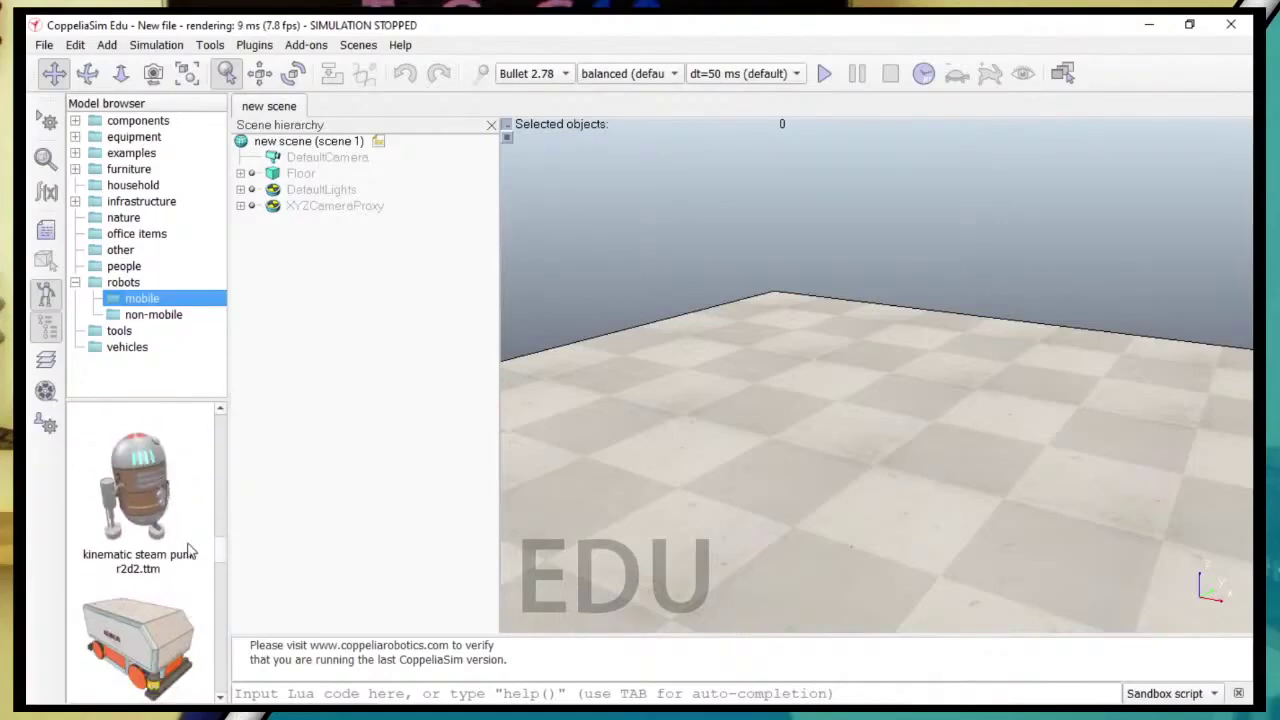
scroll(197, 570, "down", 3)
scroll(199, 575, "down", 15)
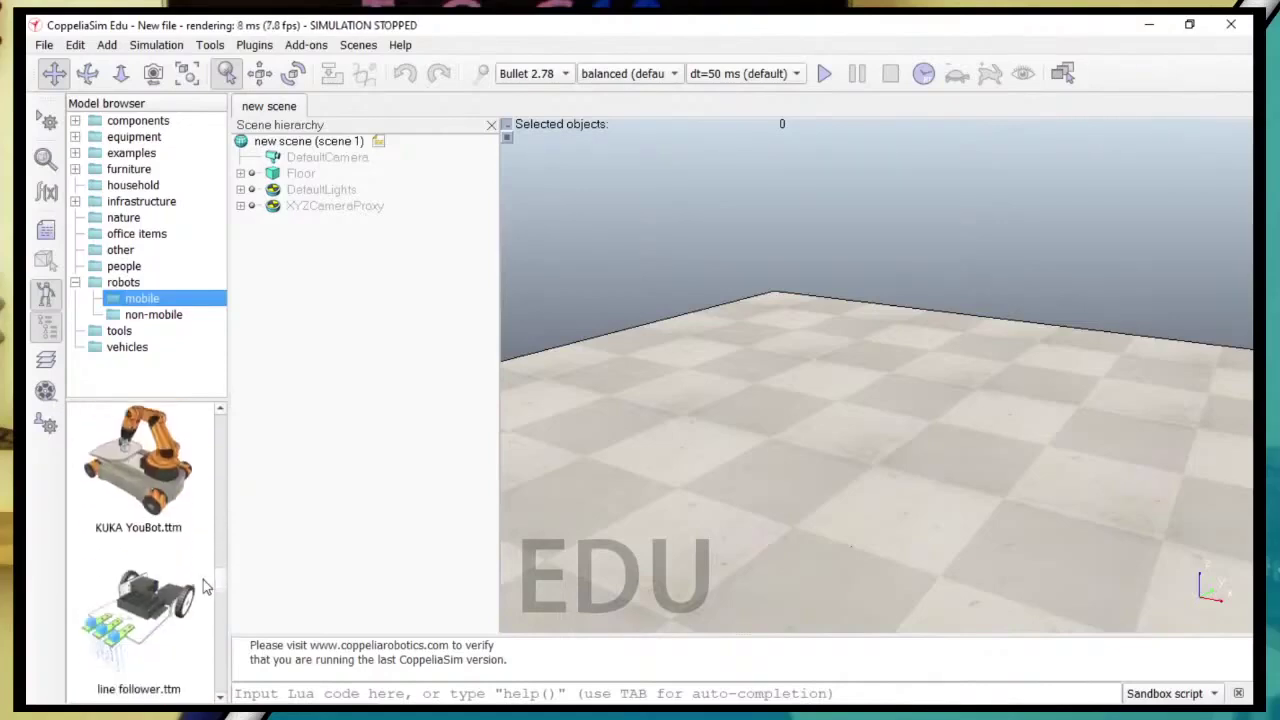
scroll(203, 580, "down", 8)
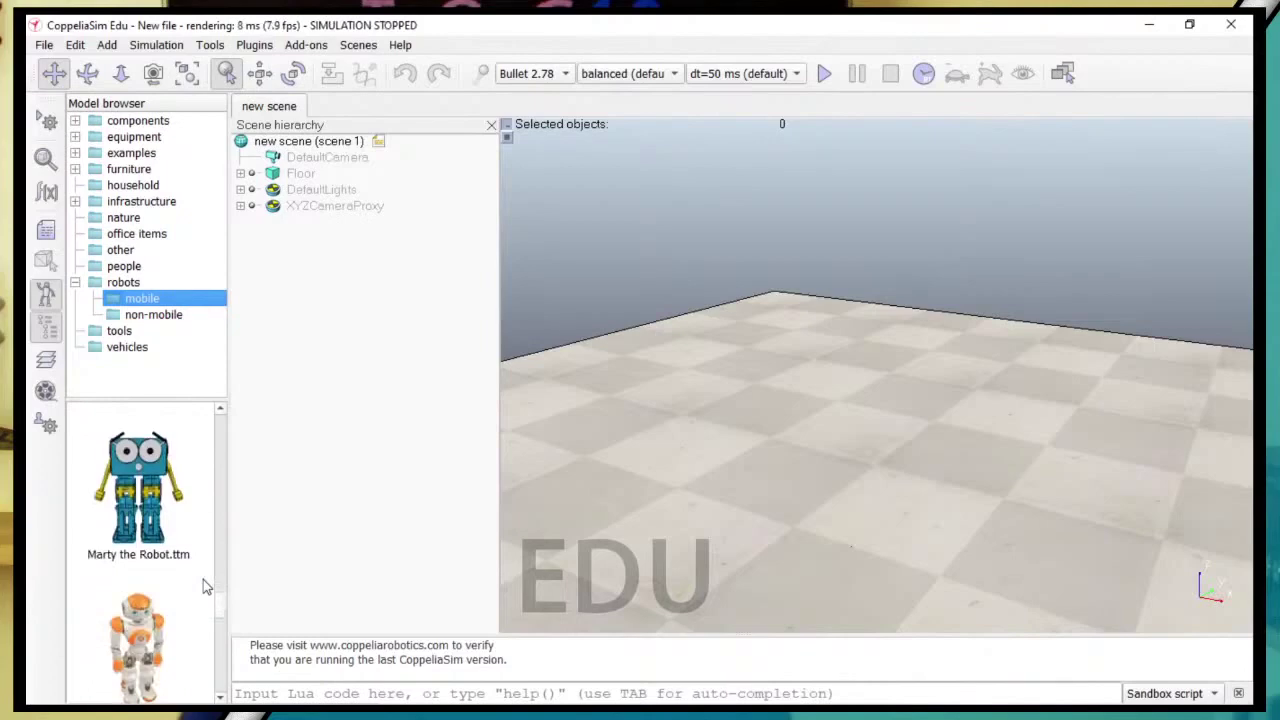
scroll(203, 586, "down", 12)
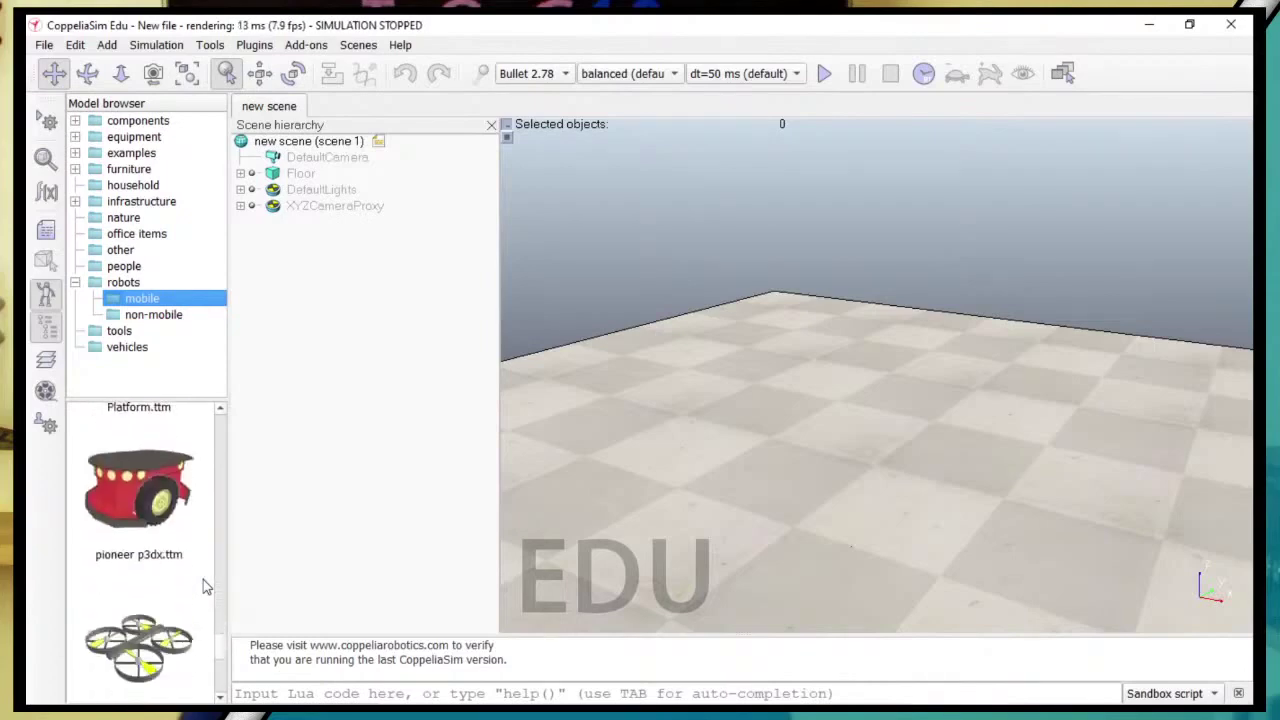
scroll(203, 586, "down", 4)
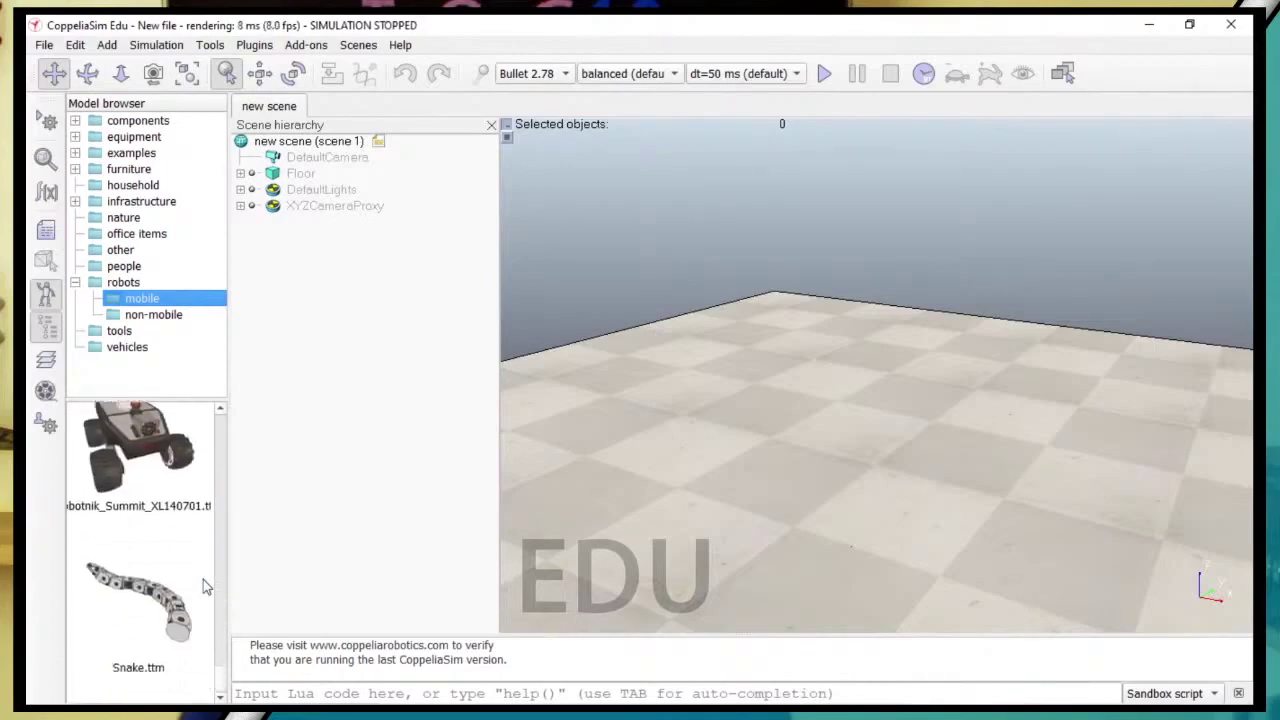
Add the Quadcopter model to the scene above the floor and start the simulation.
scroll(203, 586, "up", 4)
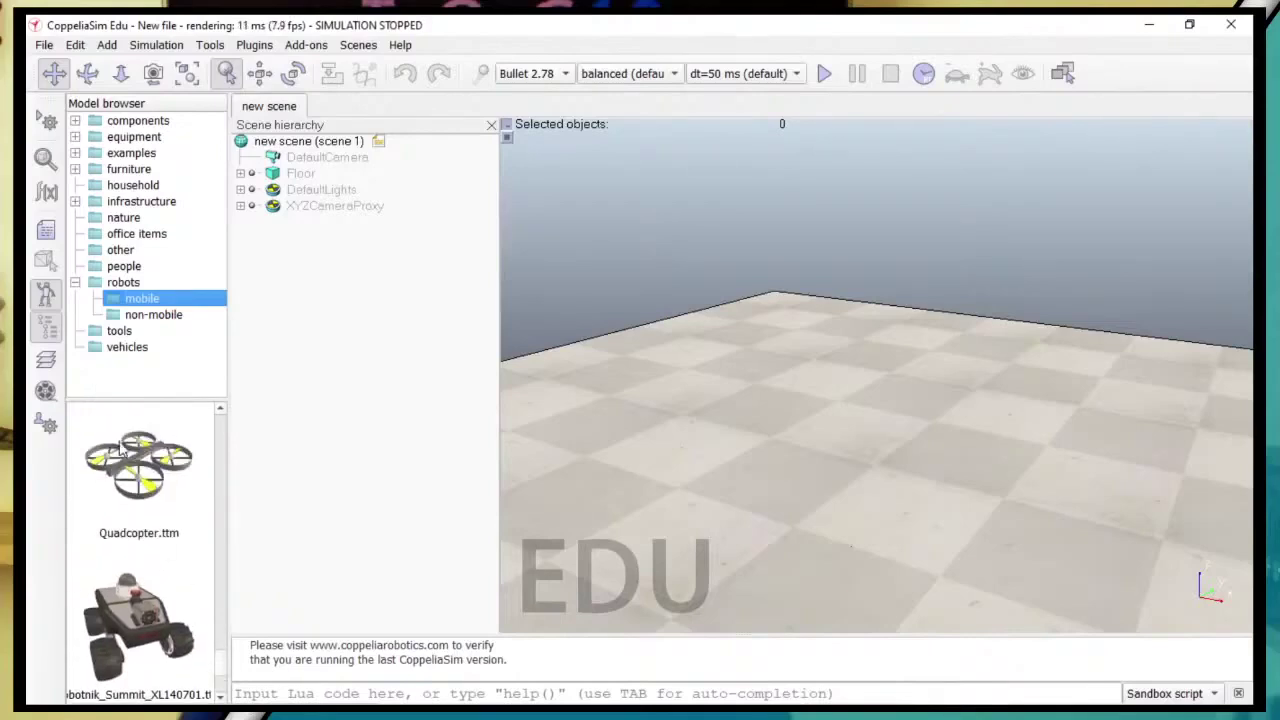
left_click_drag(143, 468, 836, 437)
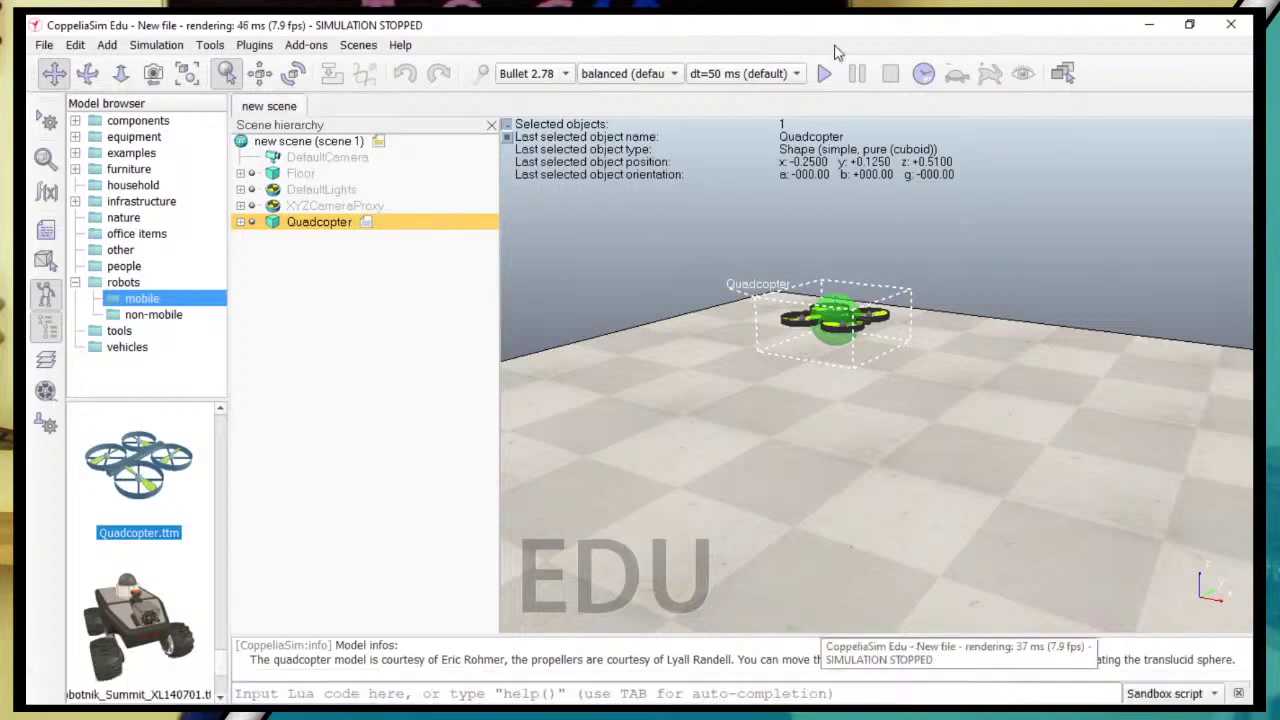
left_click(824, 73)
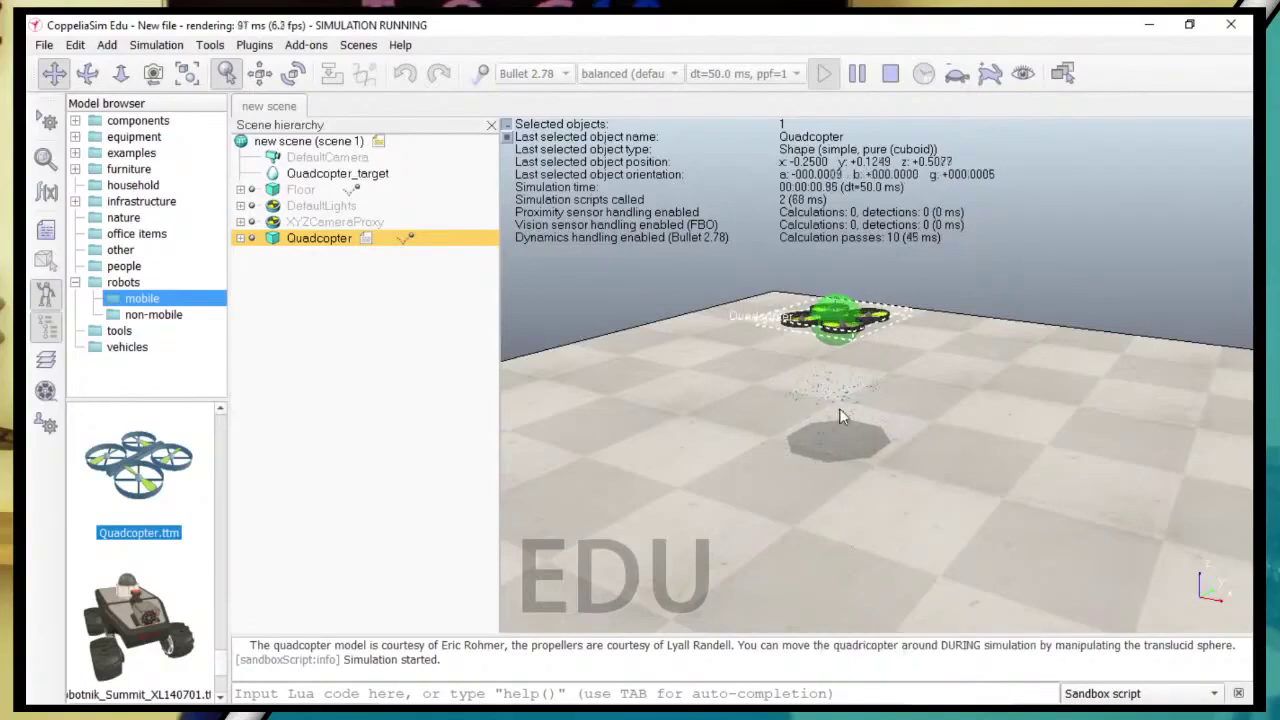
Examine the hovering quadcopter and its propeller particles up close from several angles while the simulation runs.
left_click(846, 340)
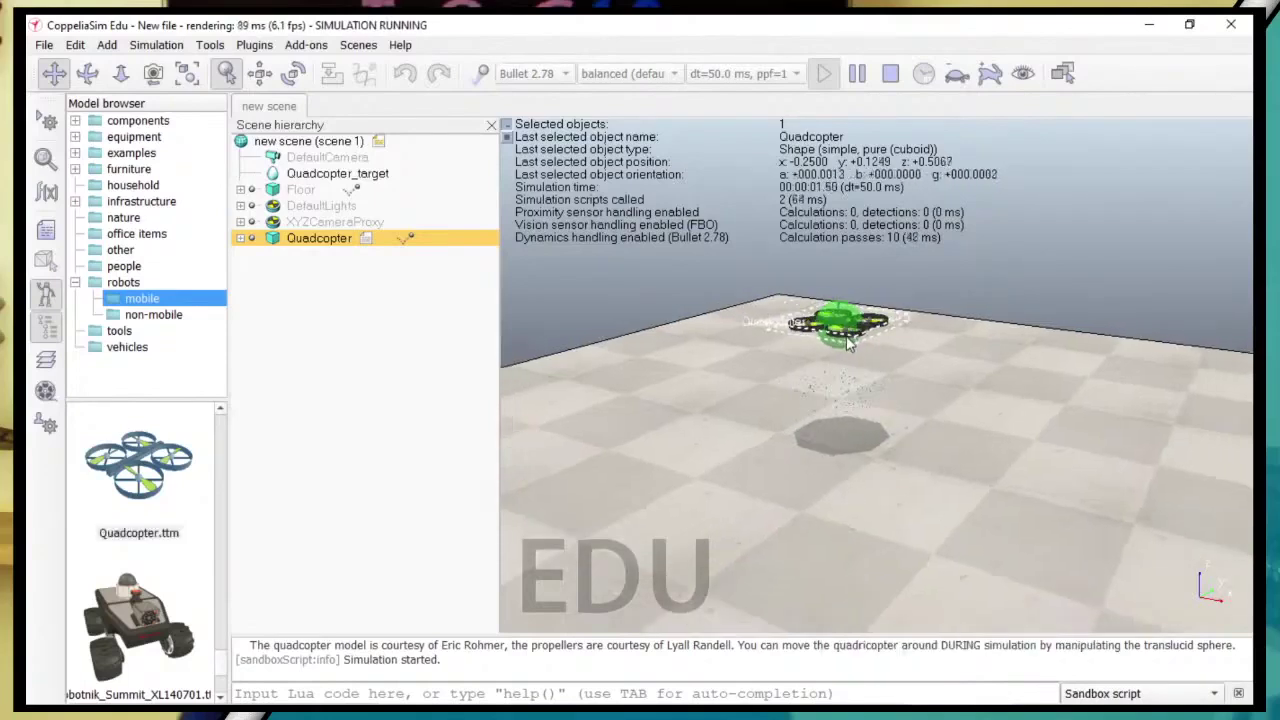
scroll(781, 265, "up", 4)
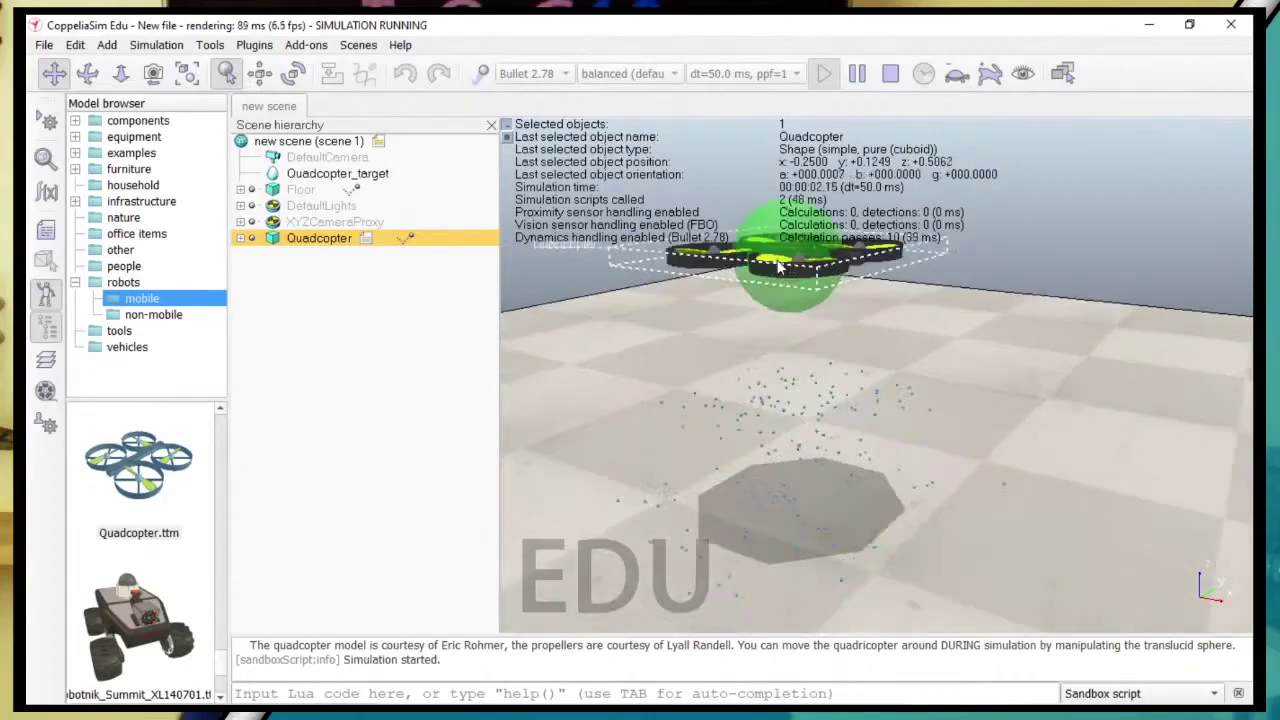
right_click_drag(777, 261, 756, 316)
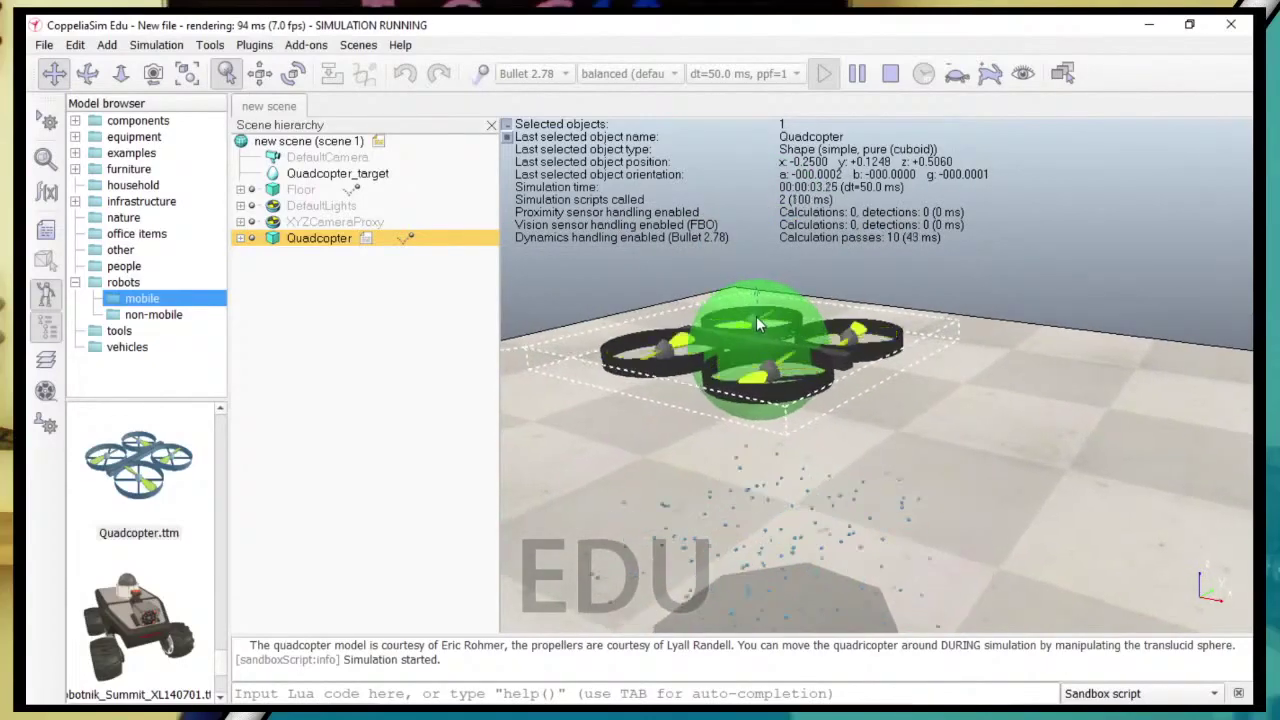
right_click(789, 447)
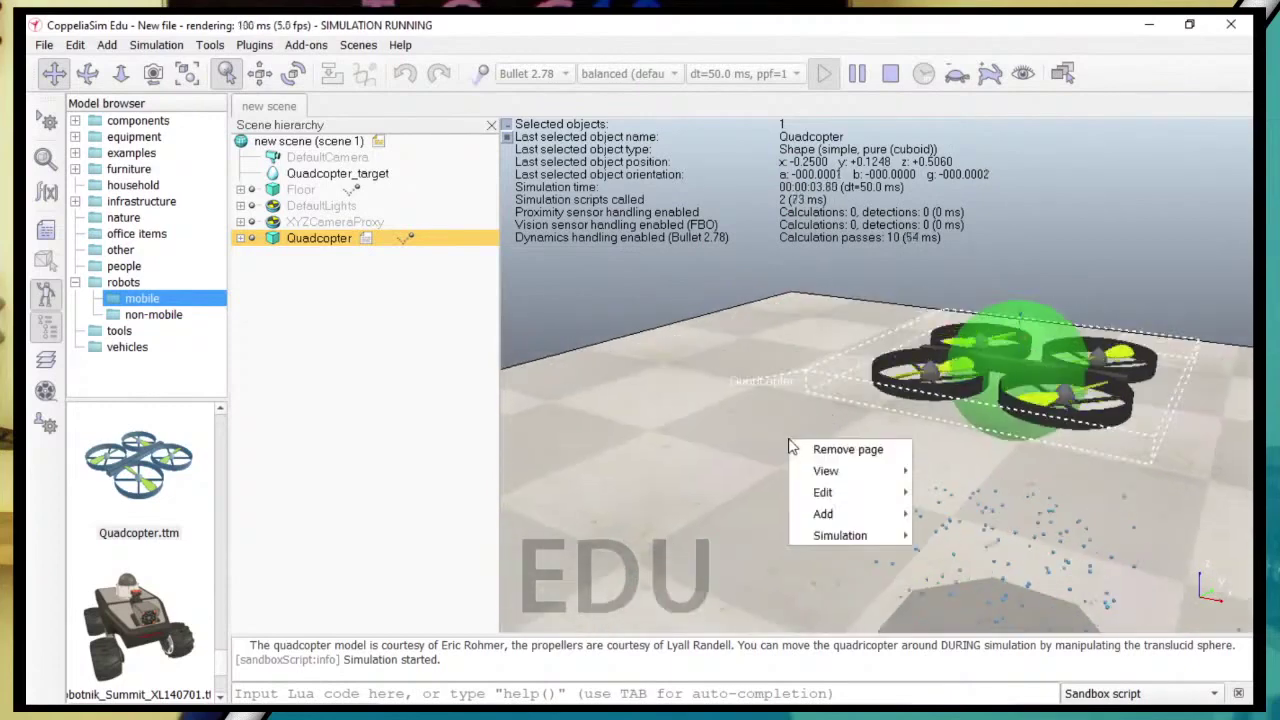
left_click(705, 443)
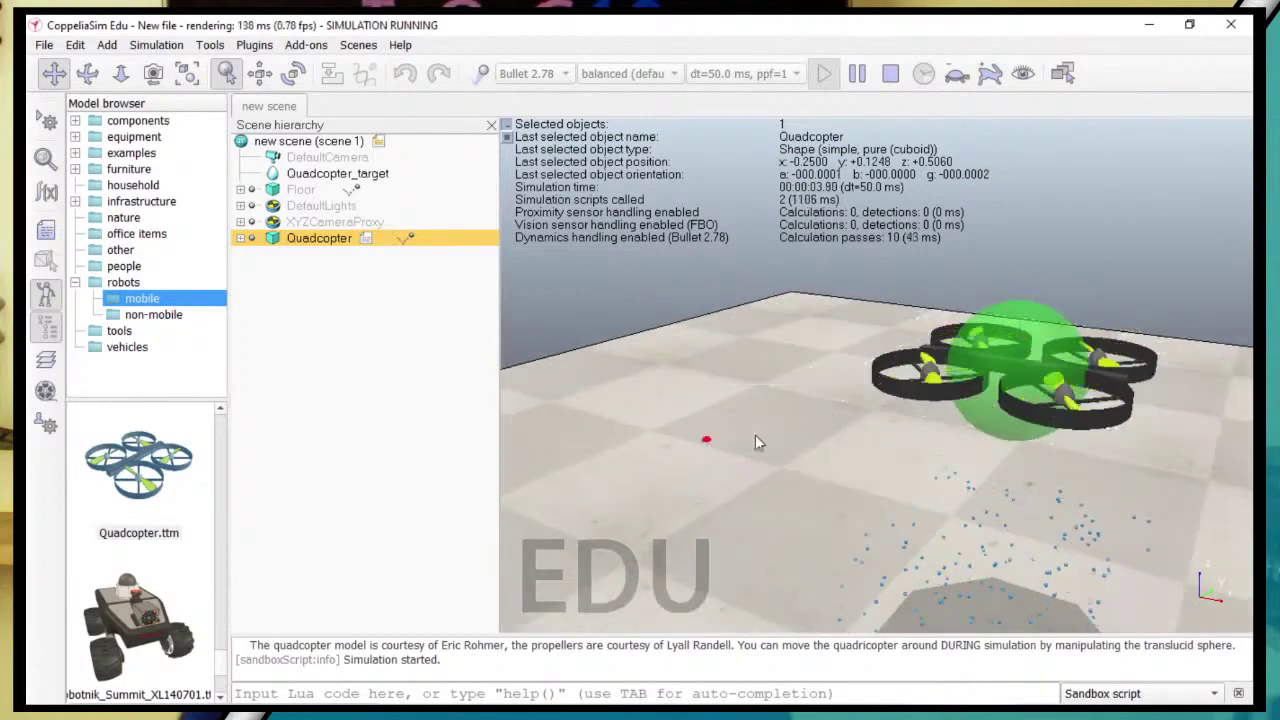
left_click(658, 378)
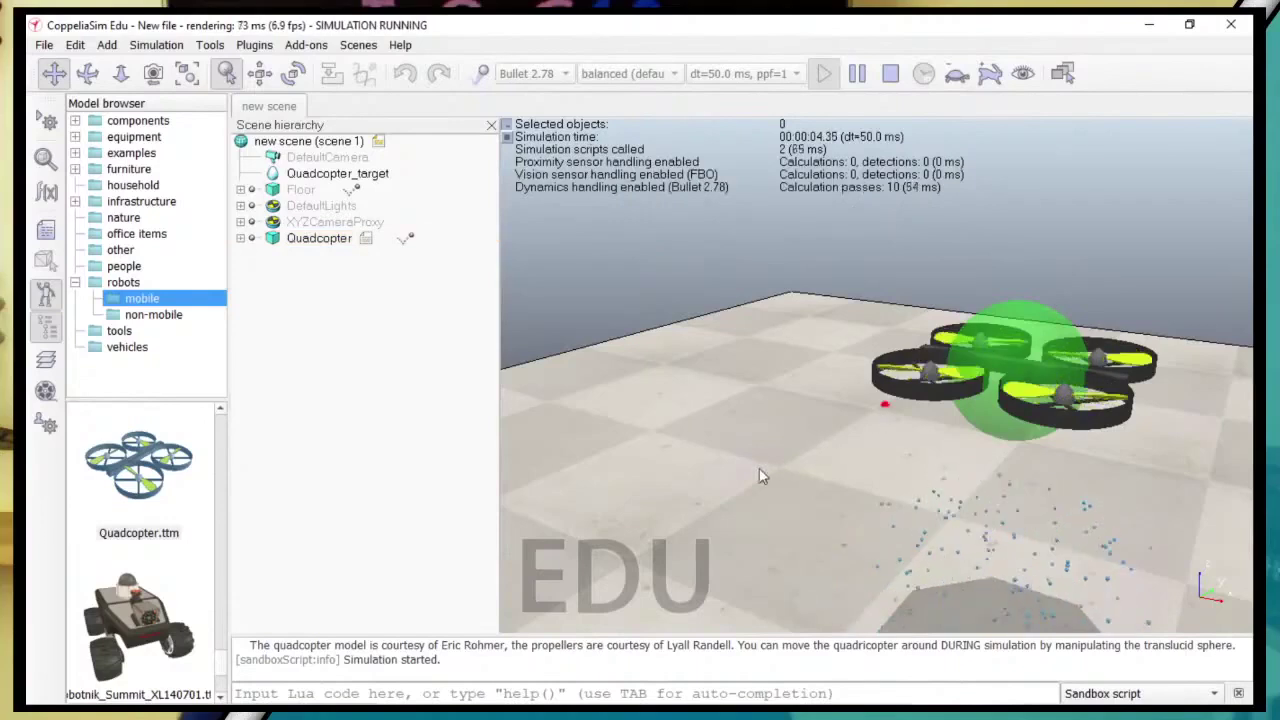
right_click_drag(800, 432, 662, 440)
left_click(756, 472)
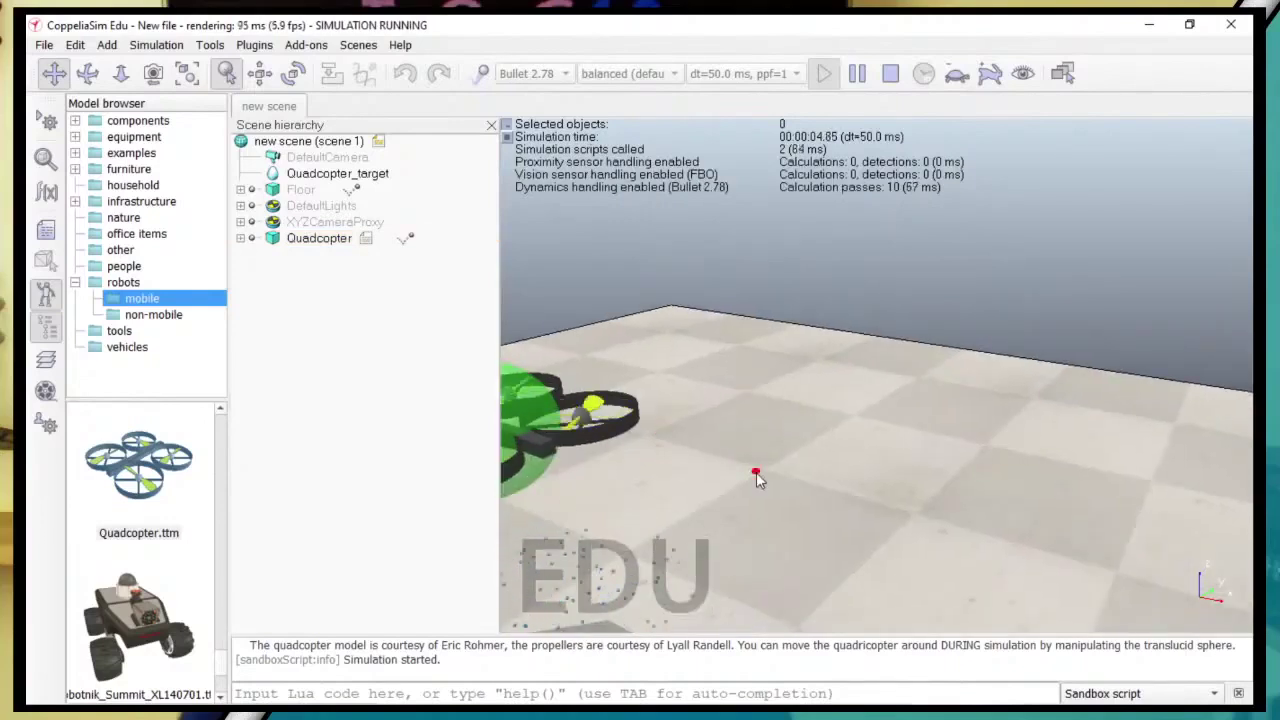
left_click(832, 478)
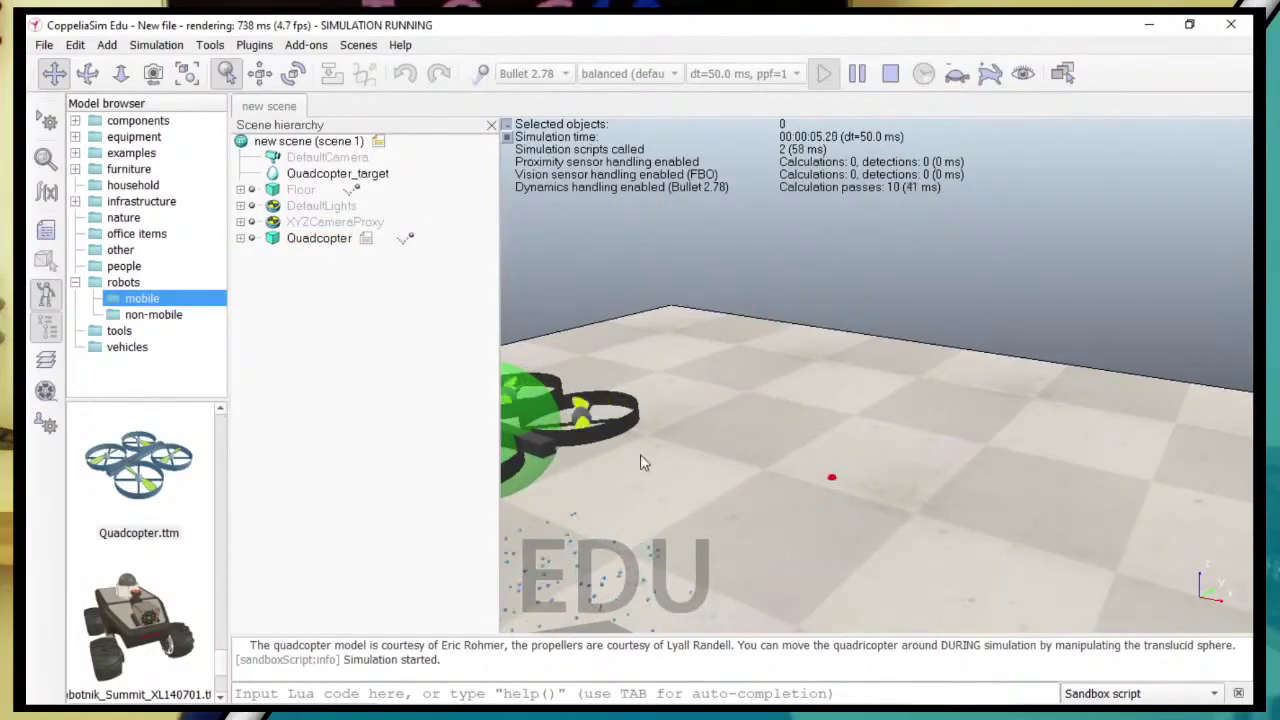
left_click(412, 240)
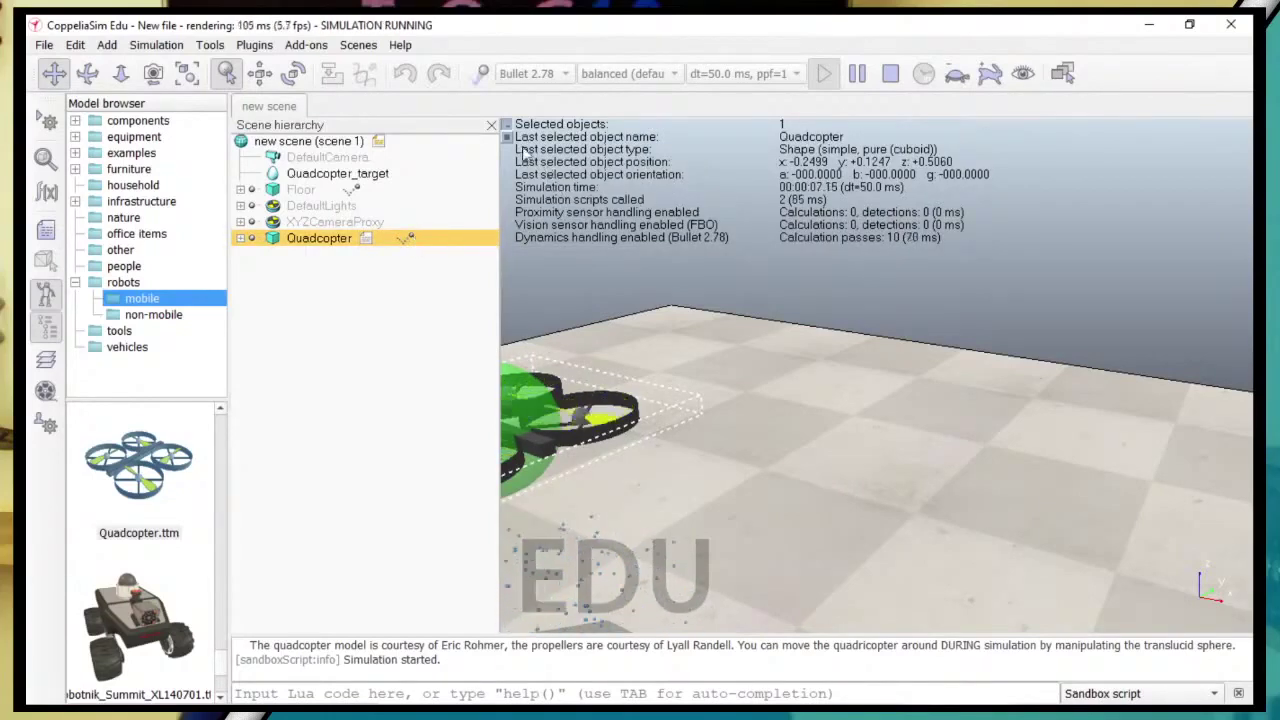
left_click(763, 469)
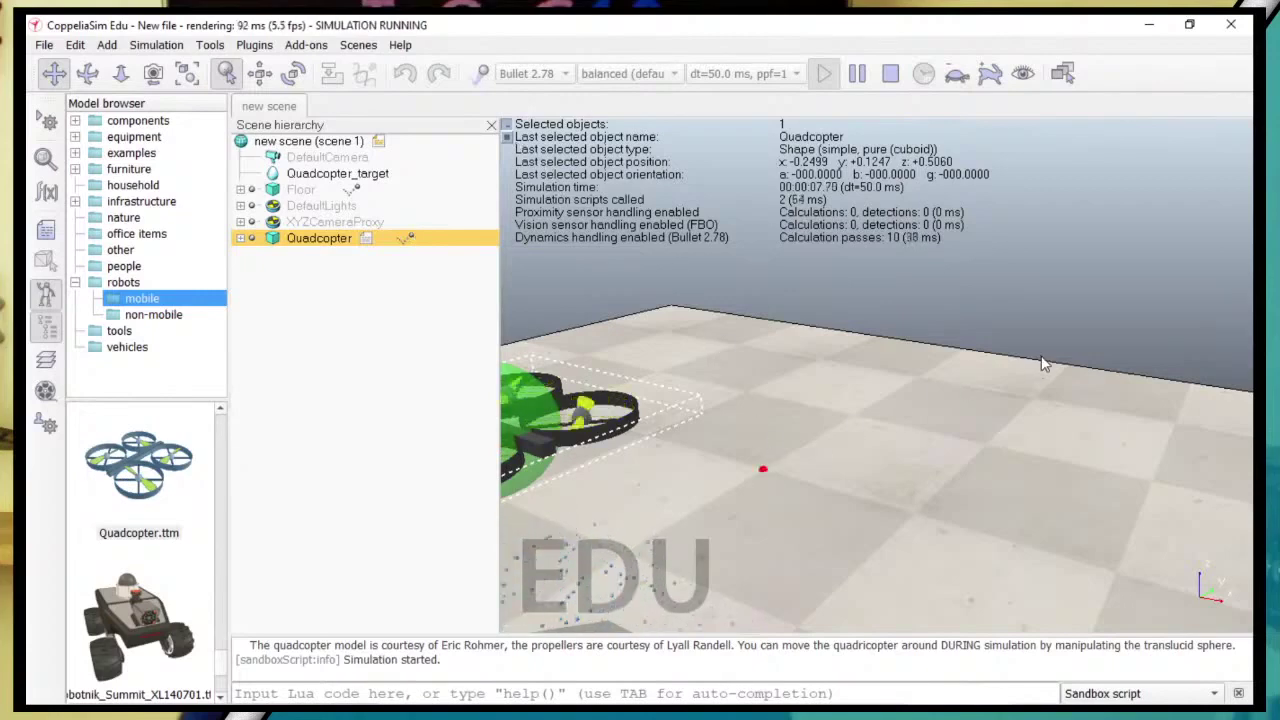
left_click_drag(1043, 363, 869, 397)
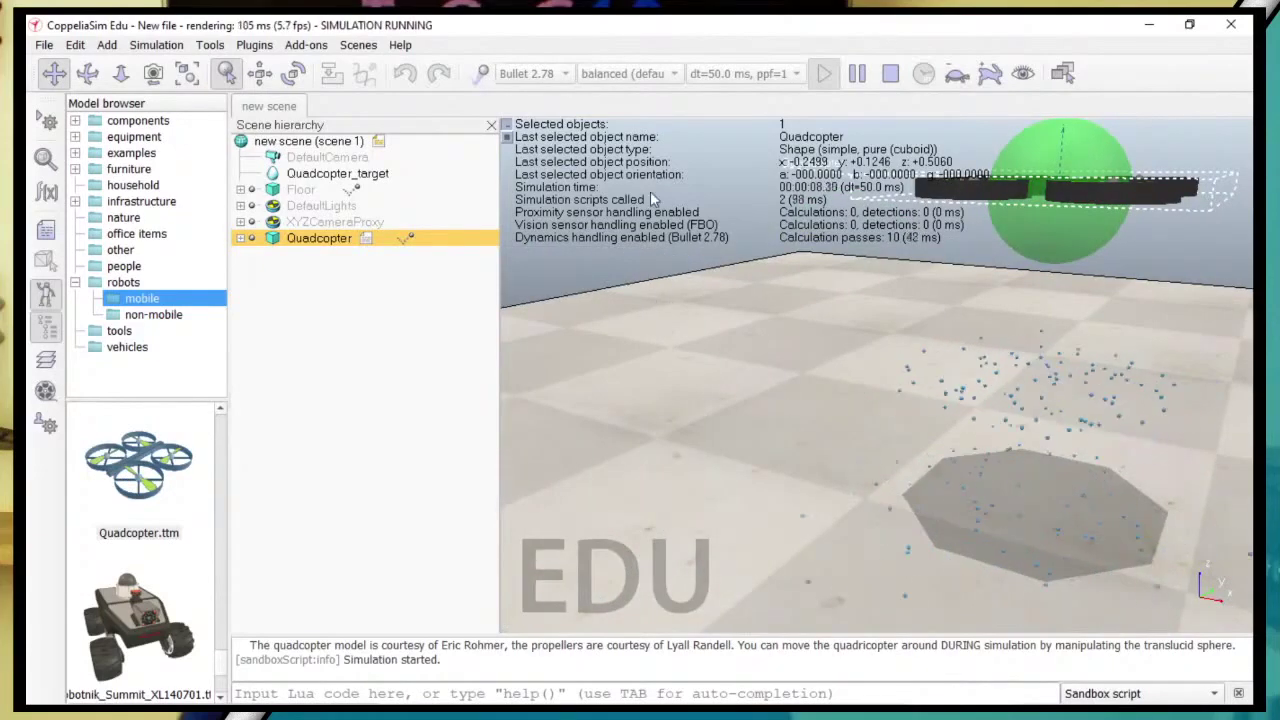
Stop the simulation and delete the quadcopter from the scene.
left_click(890, 73)
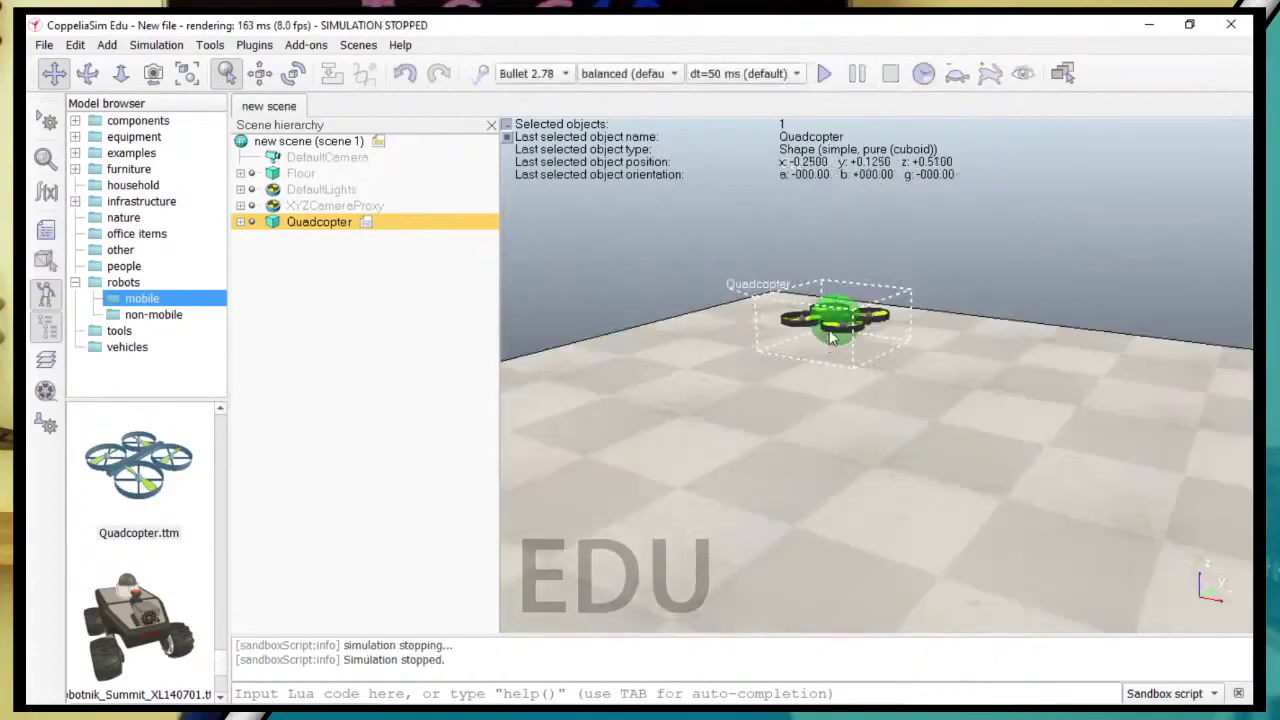
key("Delete")
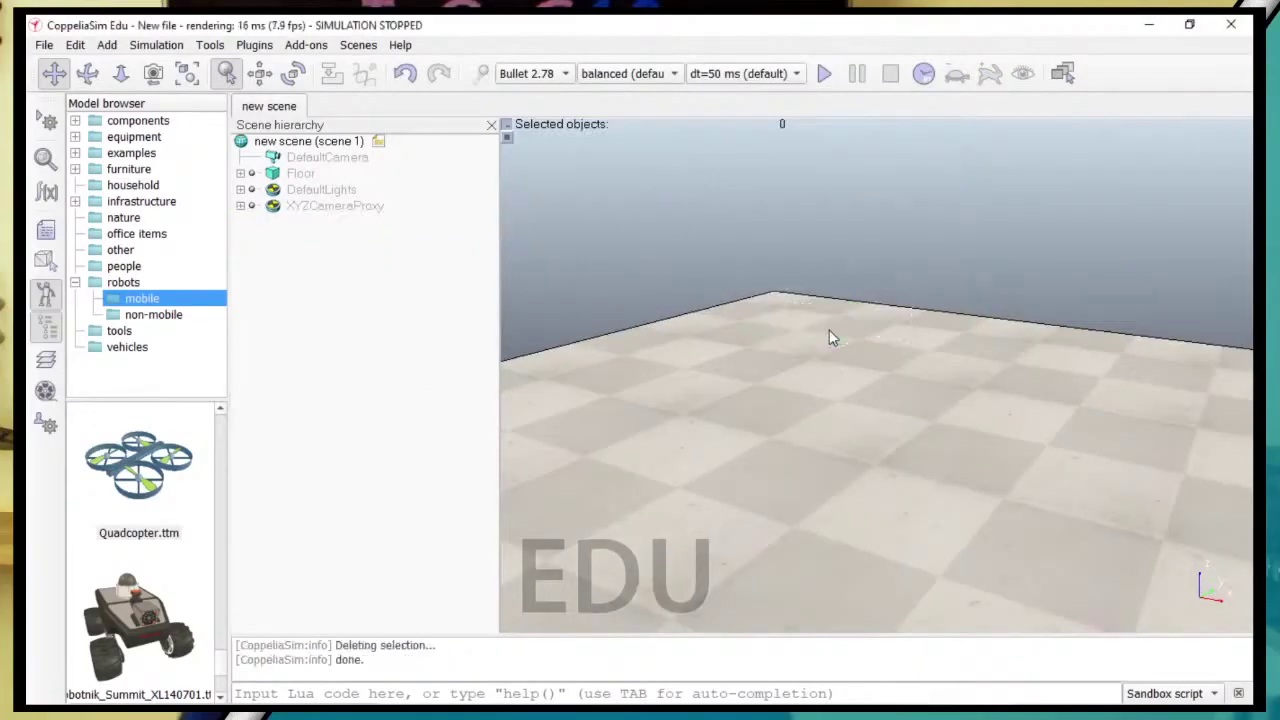
Look through the non-mobile robot models in the model library, from the 7 DoF manipulator to the UR5.
left_click(152, 315)
scroll(165, 560, "down", 4)
scroll(165, 568, "up", 6)
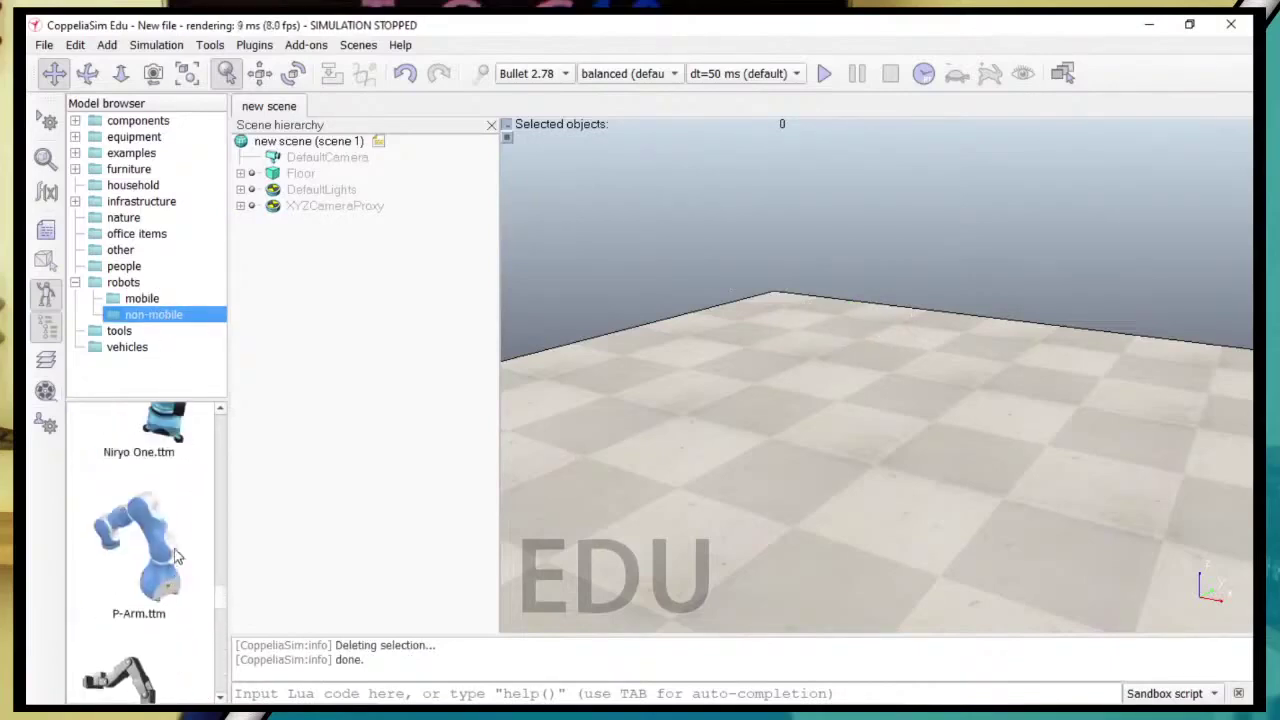
left_click_drag(224, 601, 238, 427)
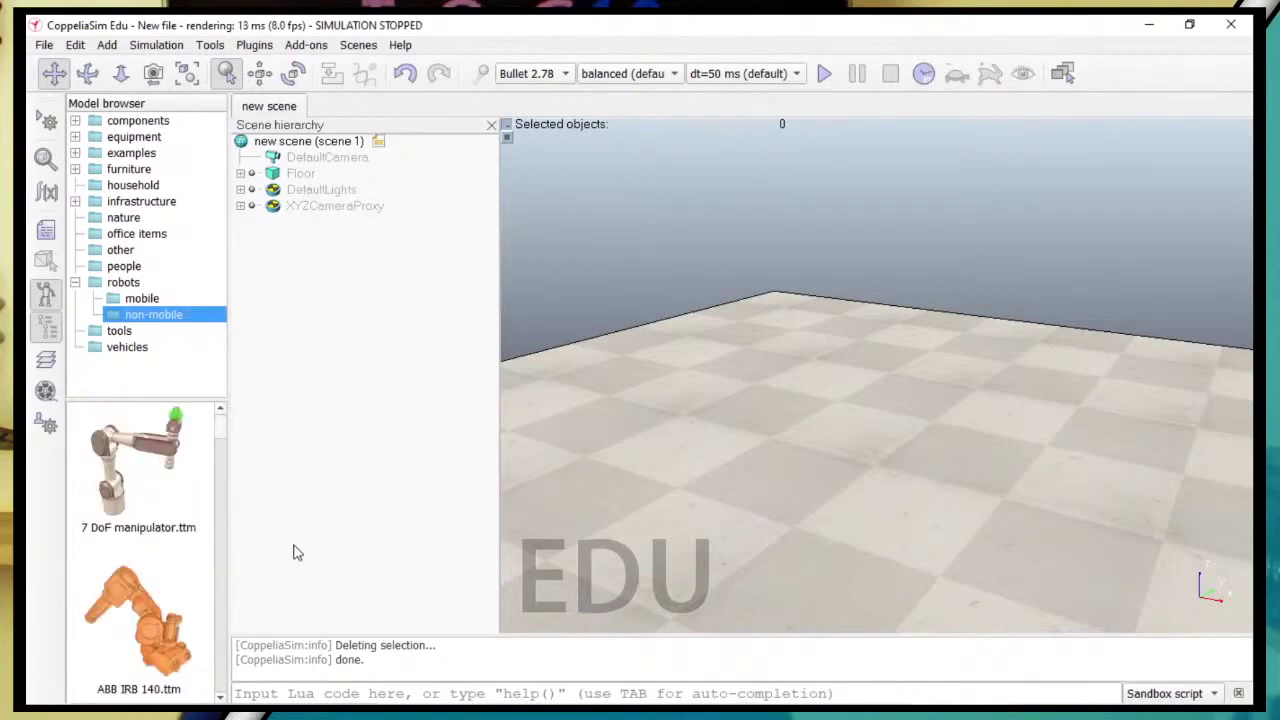
scroll(160, 648, "down", 2)
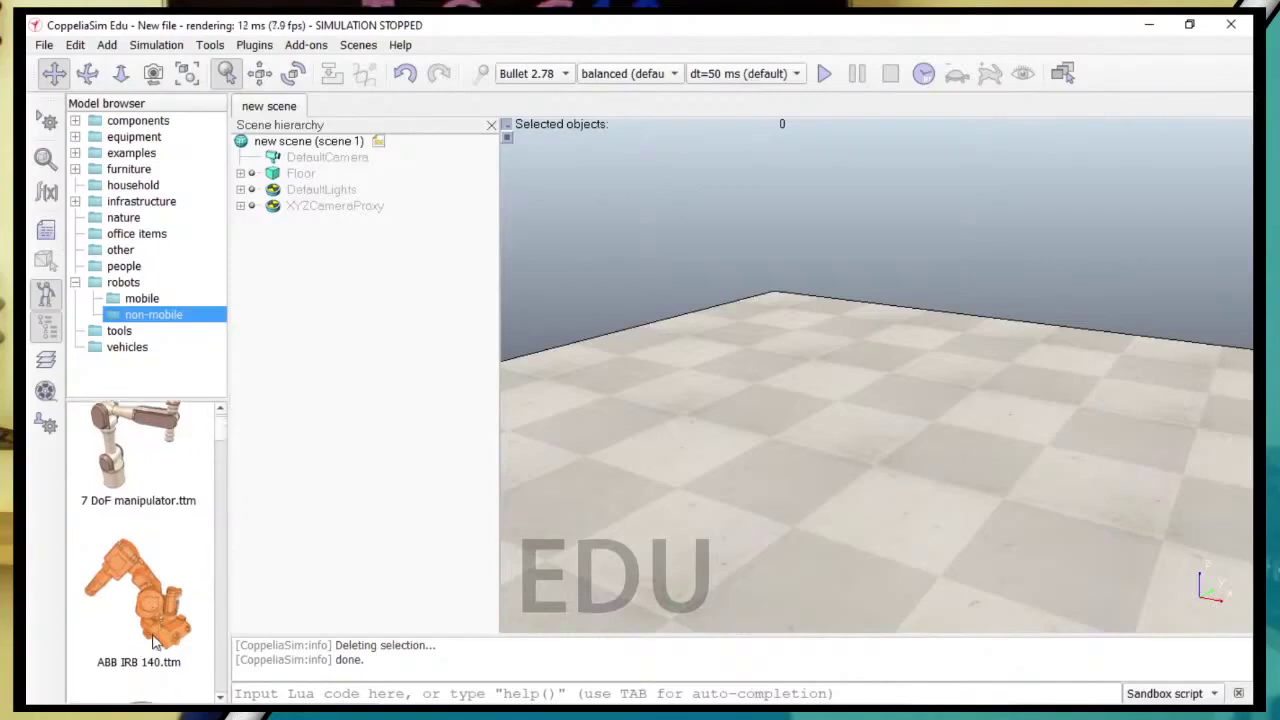
scroll(155, 580, "down", 3)
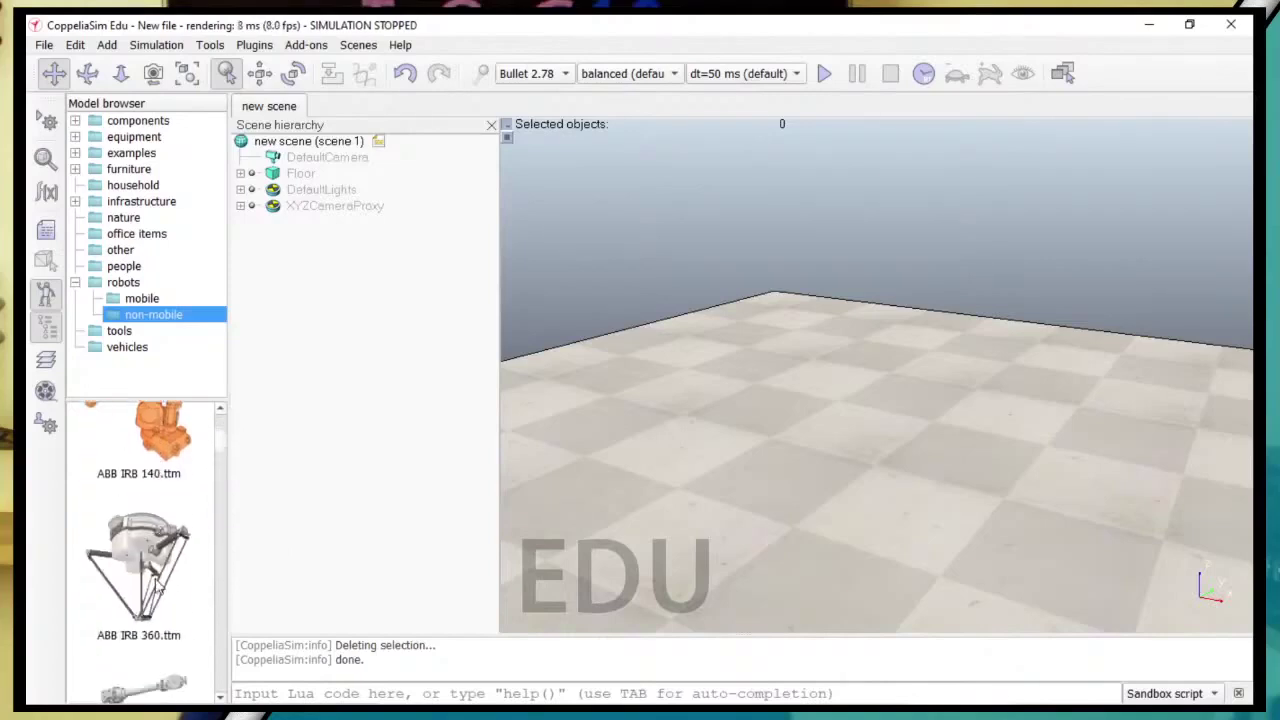
scroll(193, 543, "down", 4)
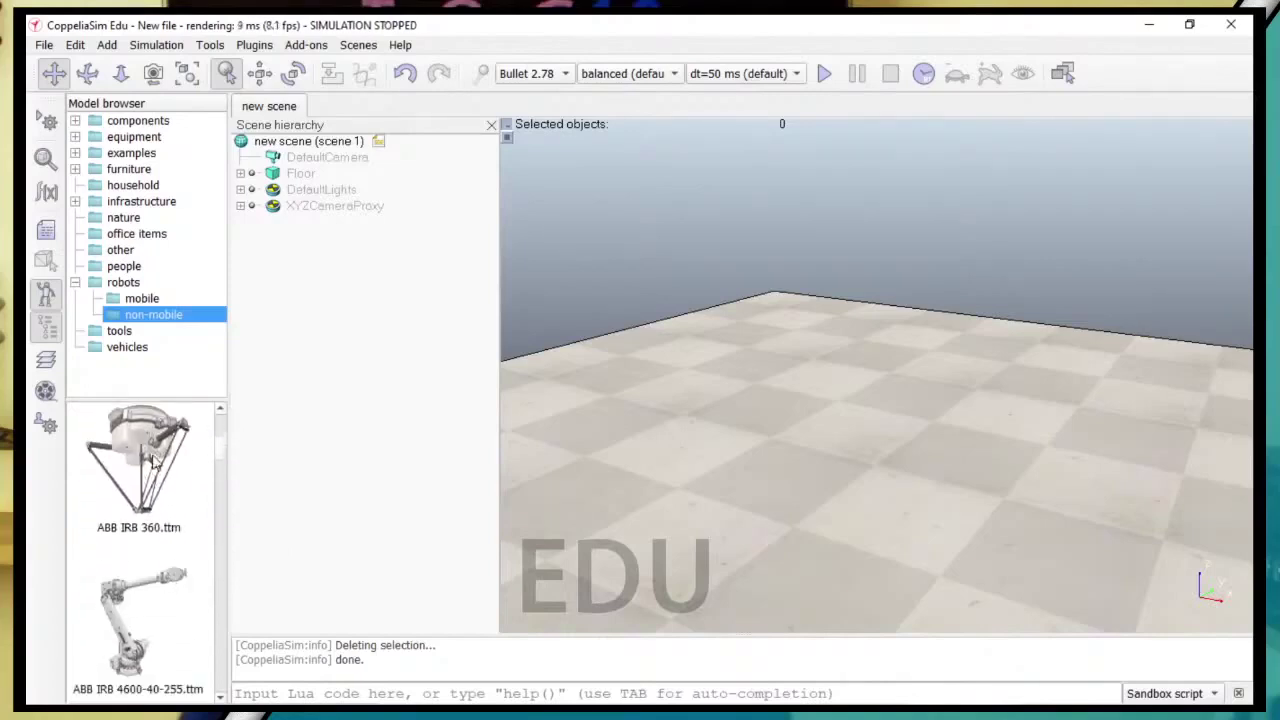
scroll(162, 510, "down", 7)
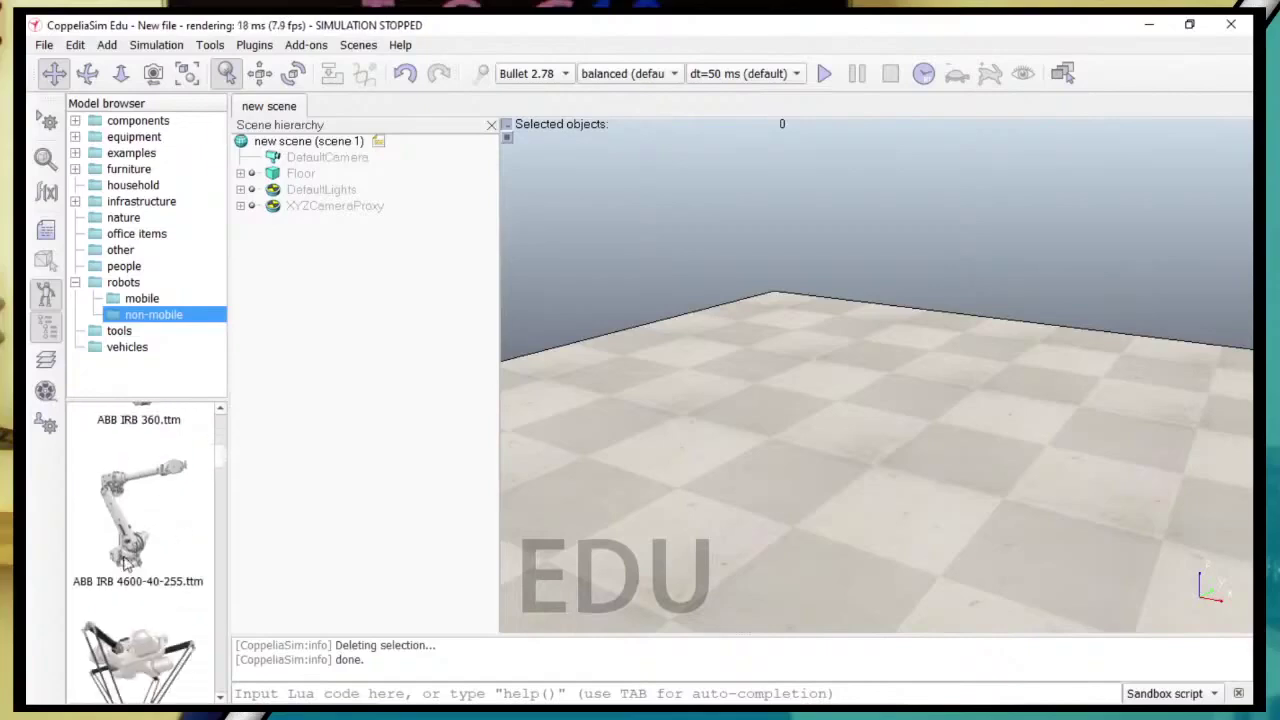
scroll(166, 512, "down", 12)
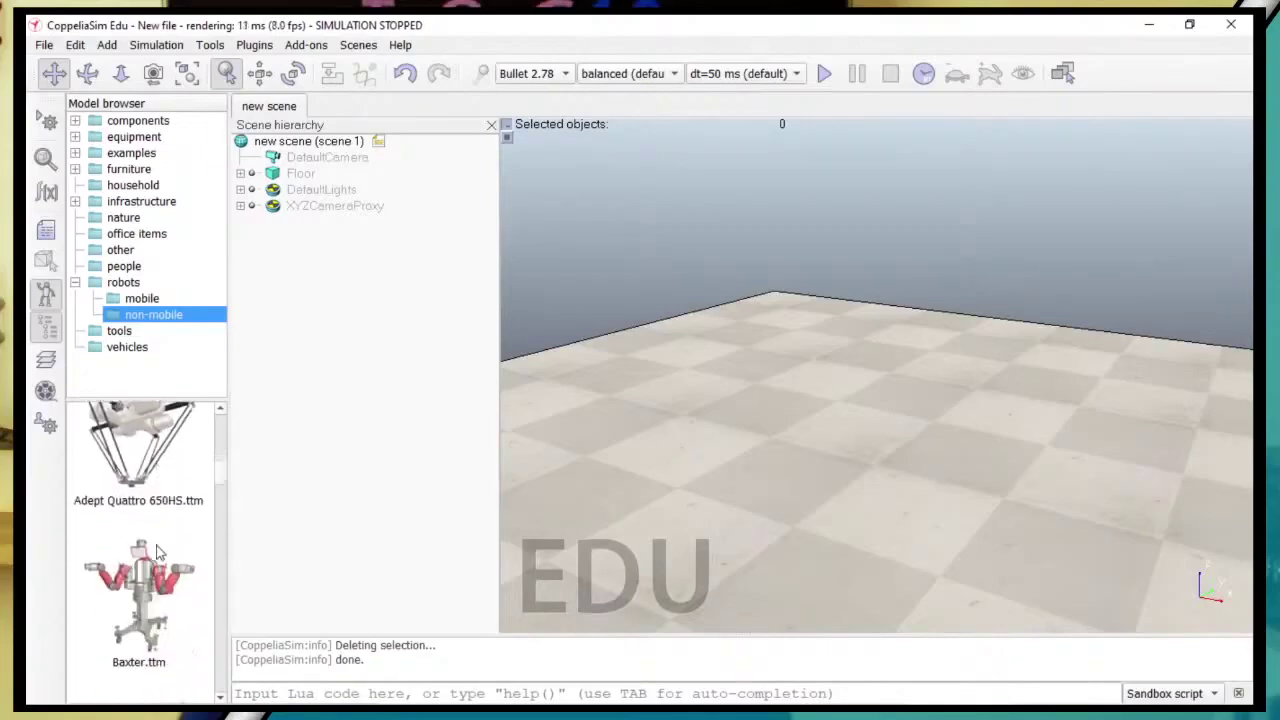
scroll(178, 574, "down", 16)
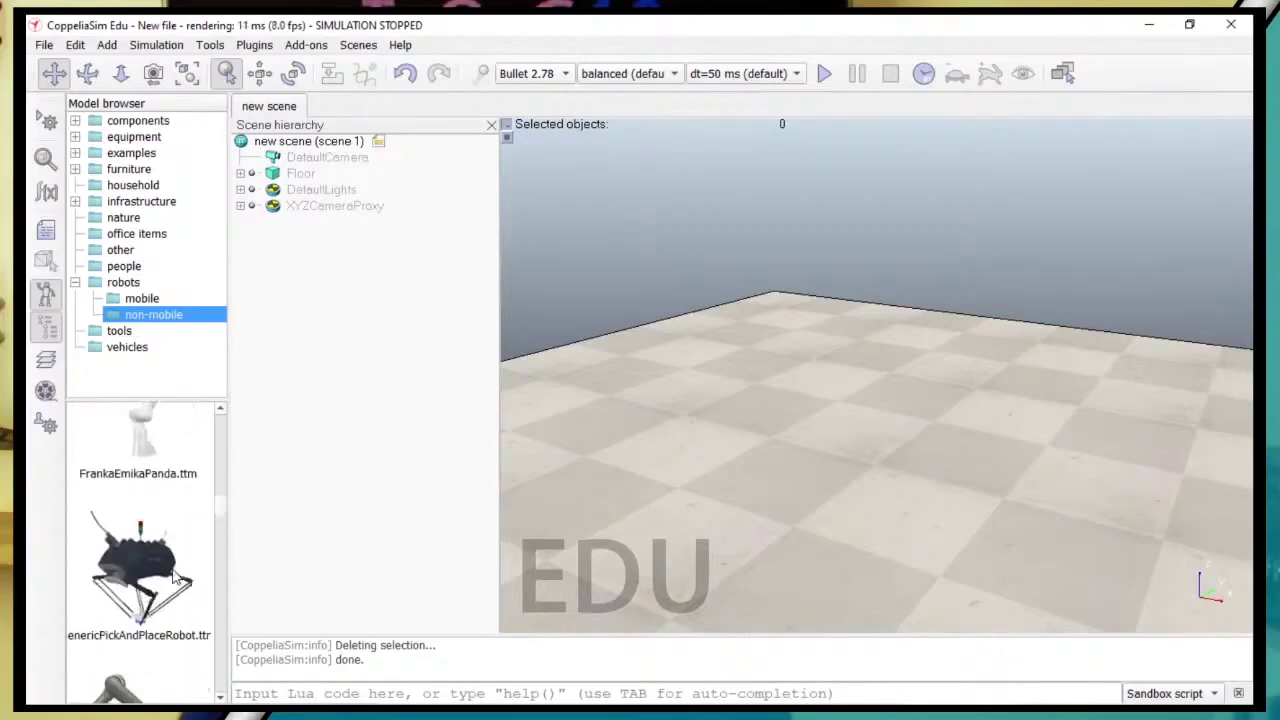
scroll(174, 575, "down", 12)
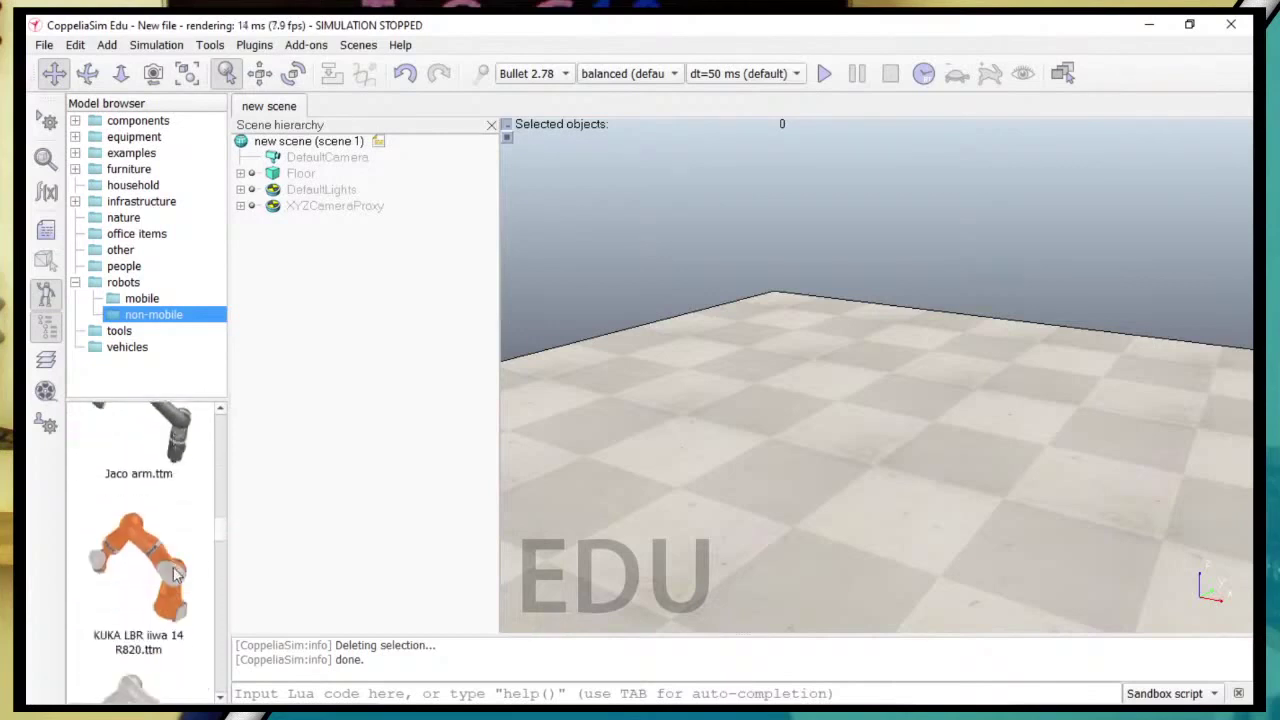
scroll(176, 580, "down", 20)
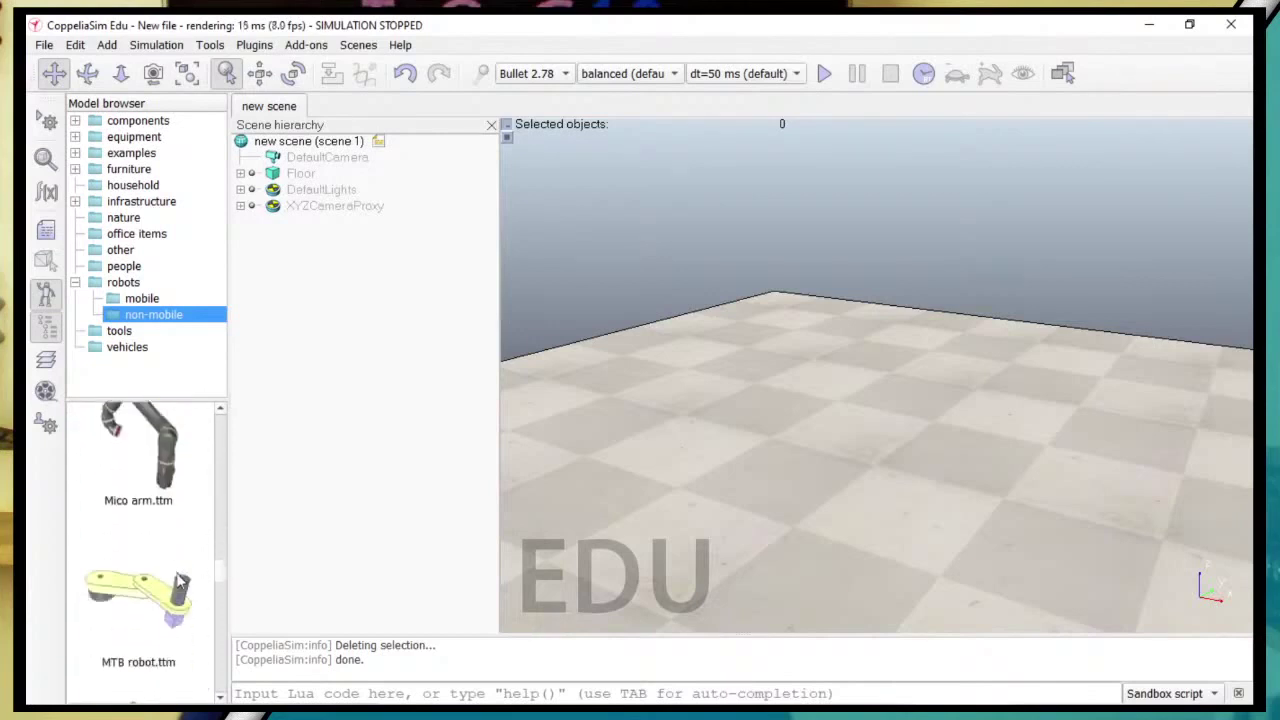
scroll(178, 588, "down", 15)
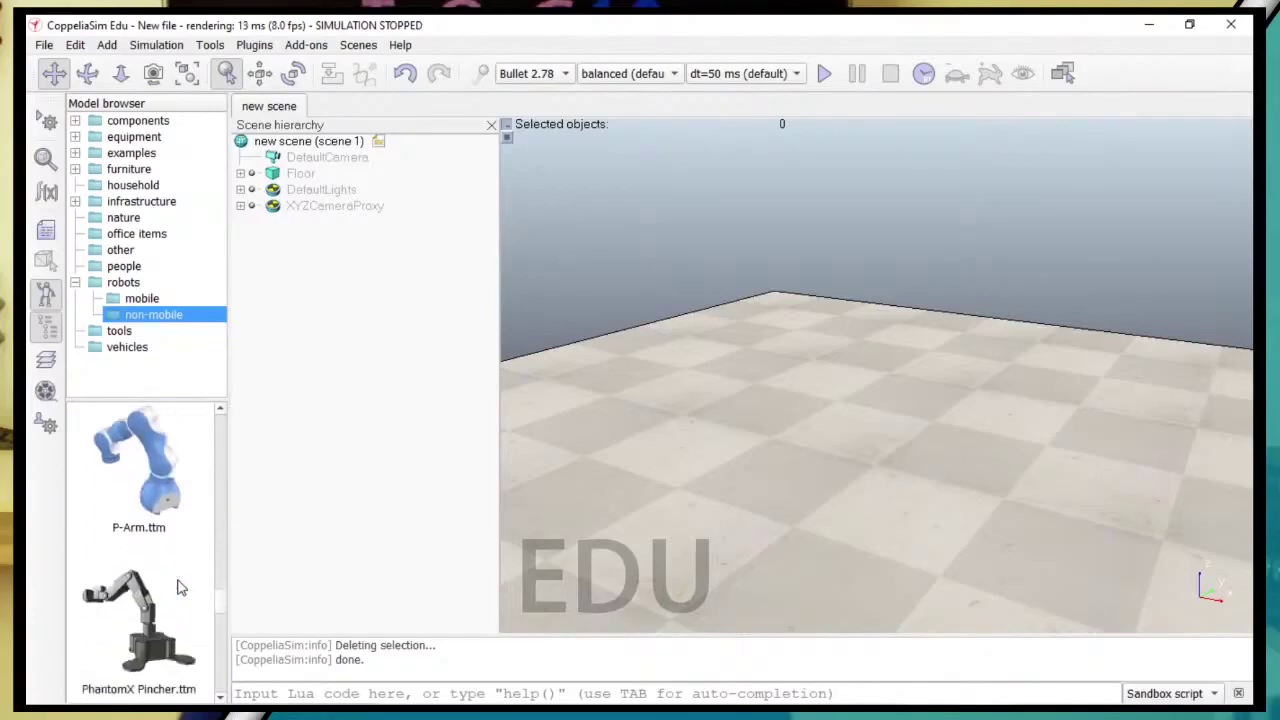
scroll(180, 588, "down", 15)
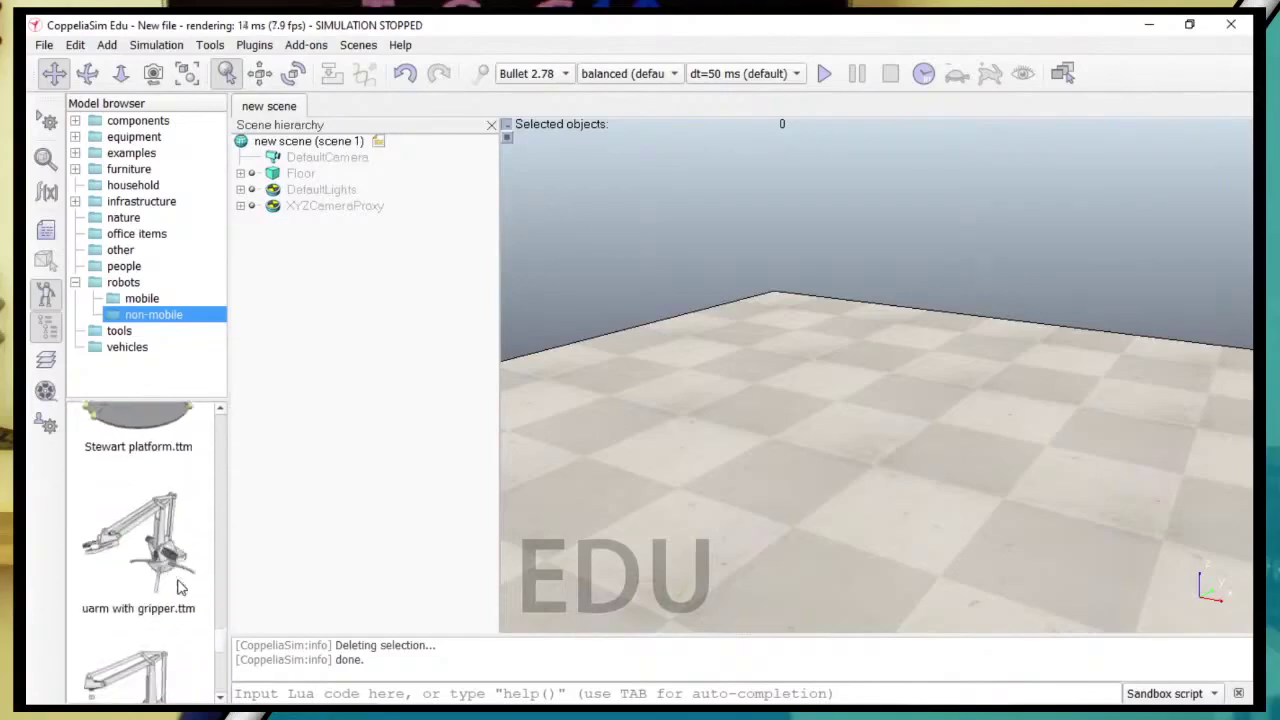
scroll(180, 588, "down", 5)
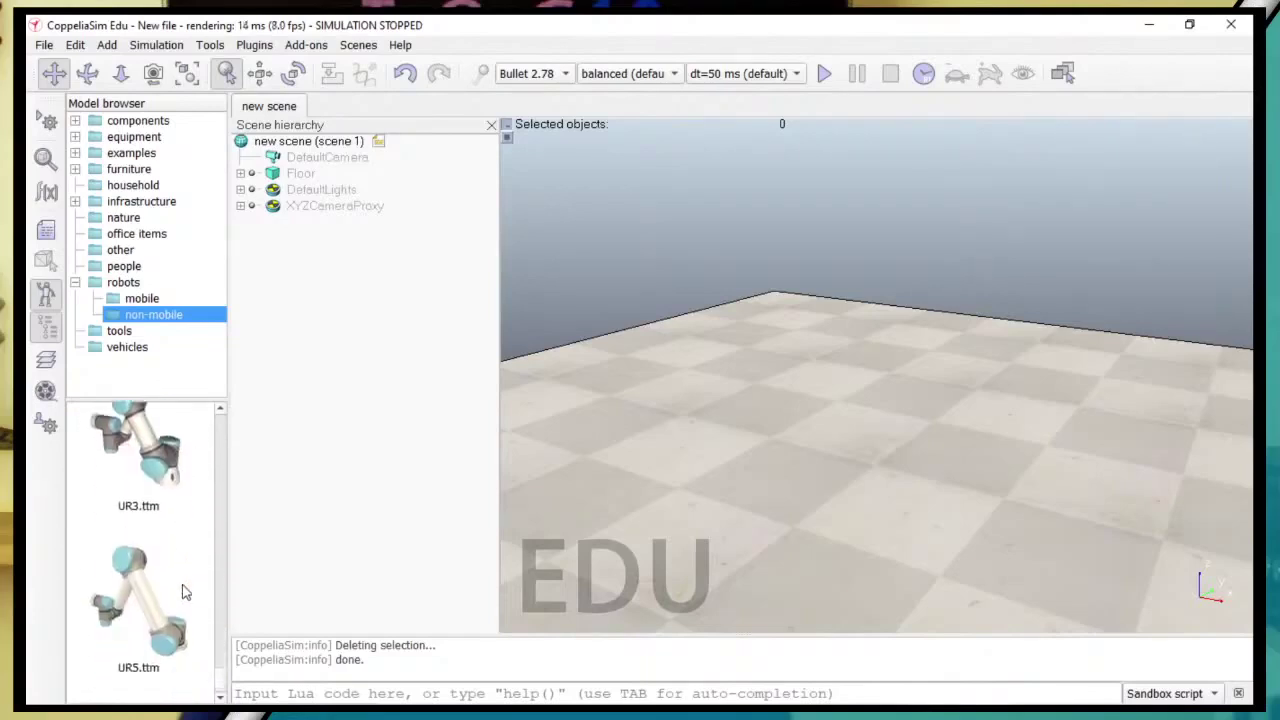
left_click_drag(222, 680, 217, 426)
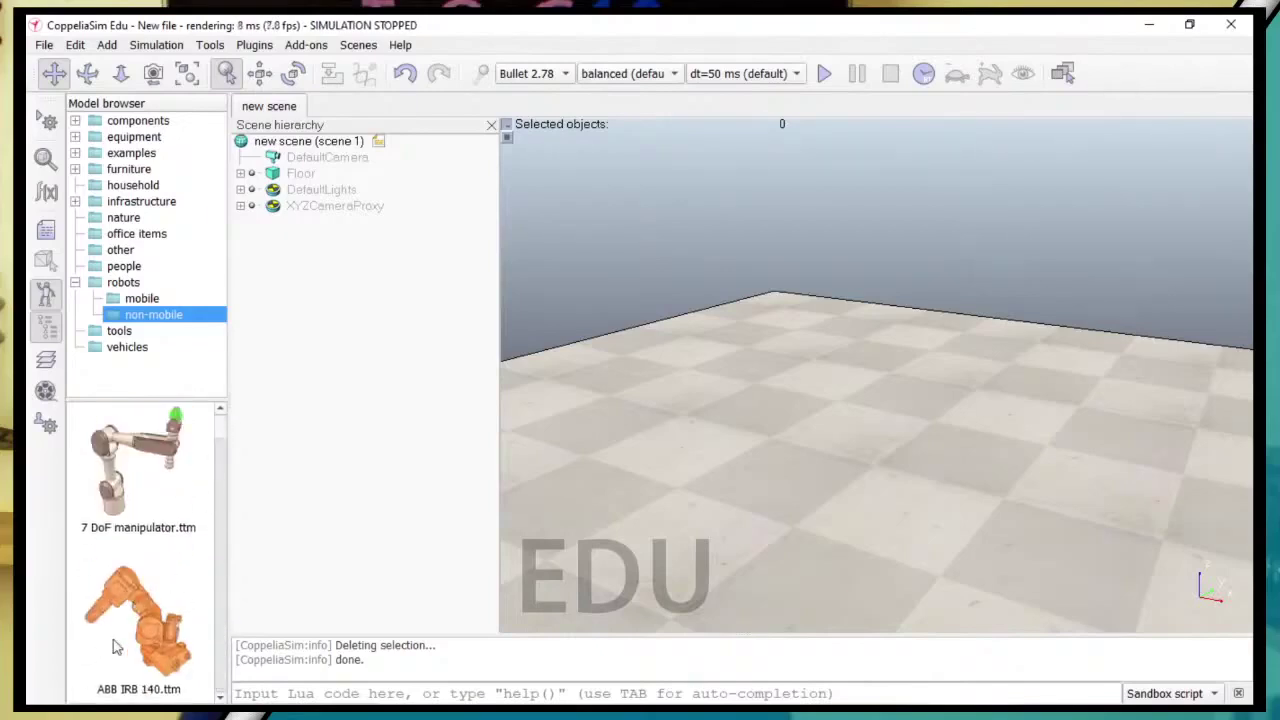
Add the ABB IRB 140 model to the scene on the floor and bring the whole arm into close view.
left_click_drag(155, 612, 851, 444)
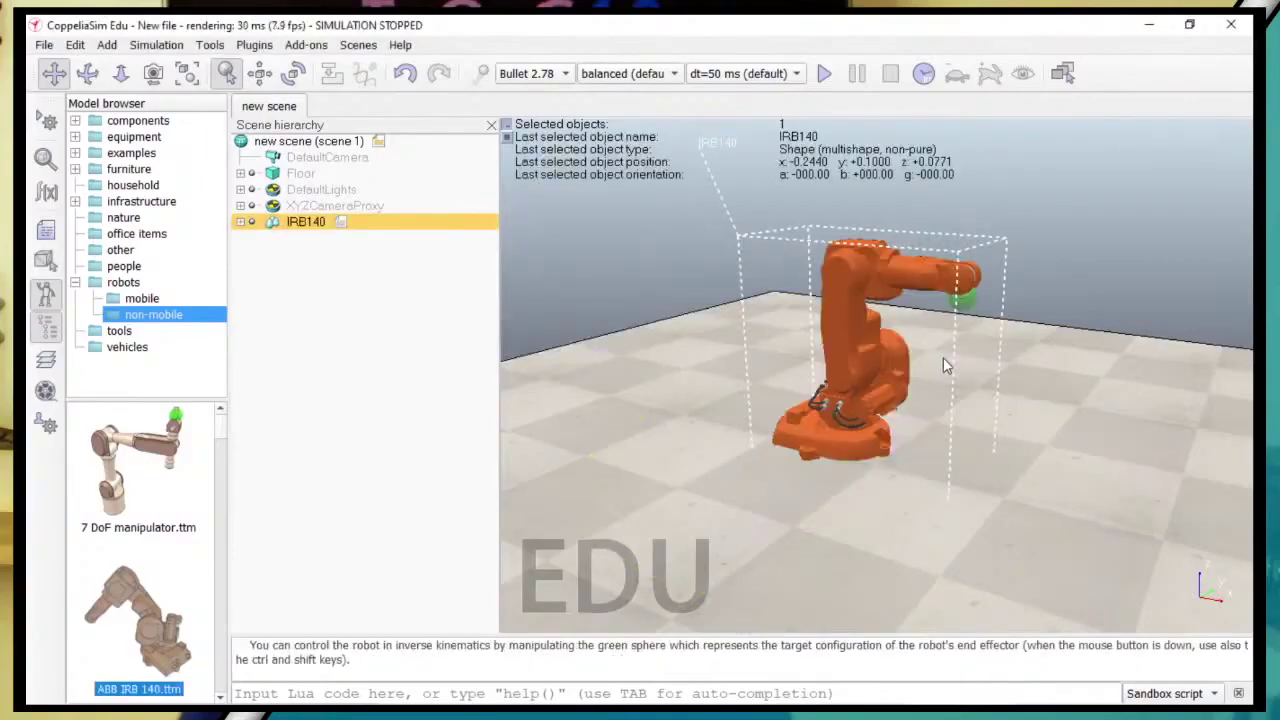
scroll(951, 357, "up", 5)
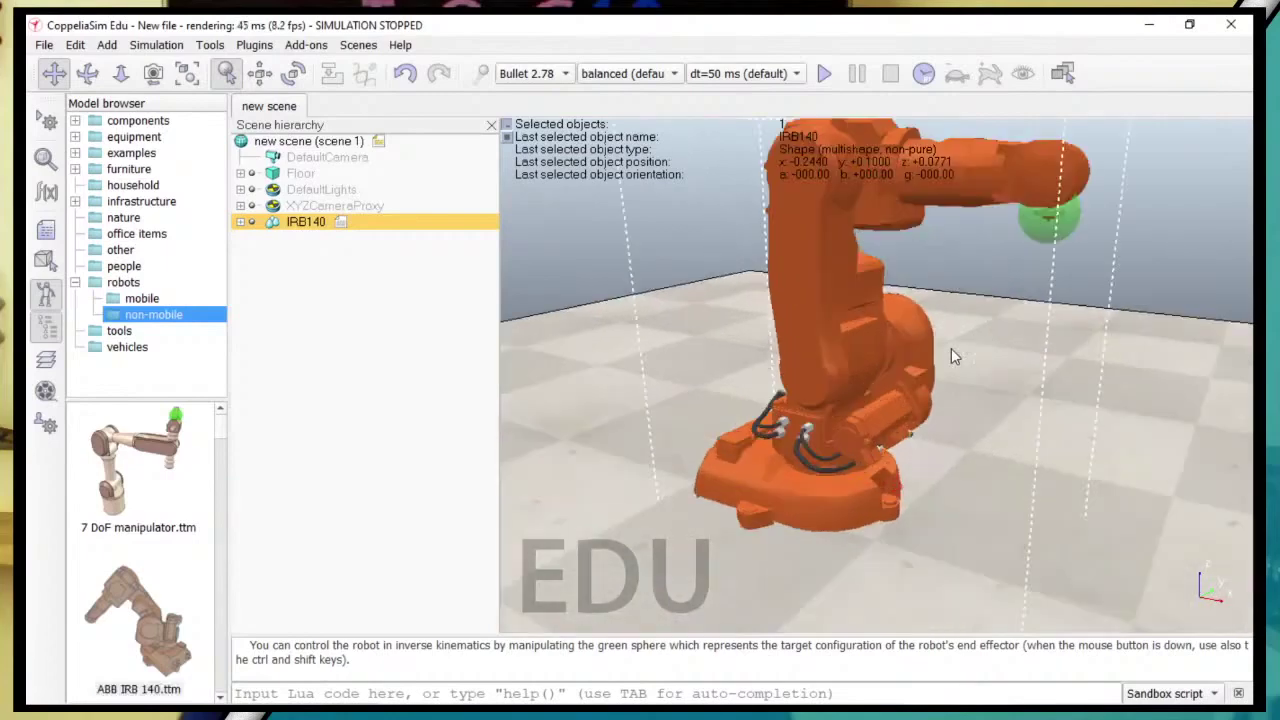
middle_click_drag(955, 415, 993, 362)
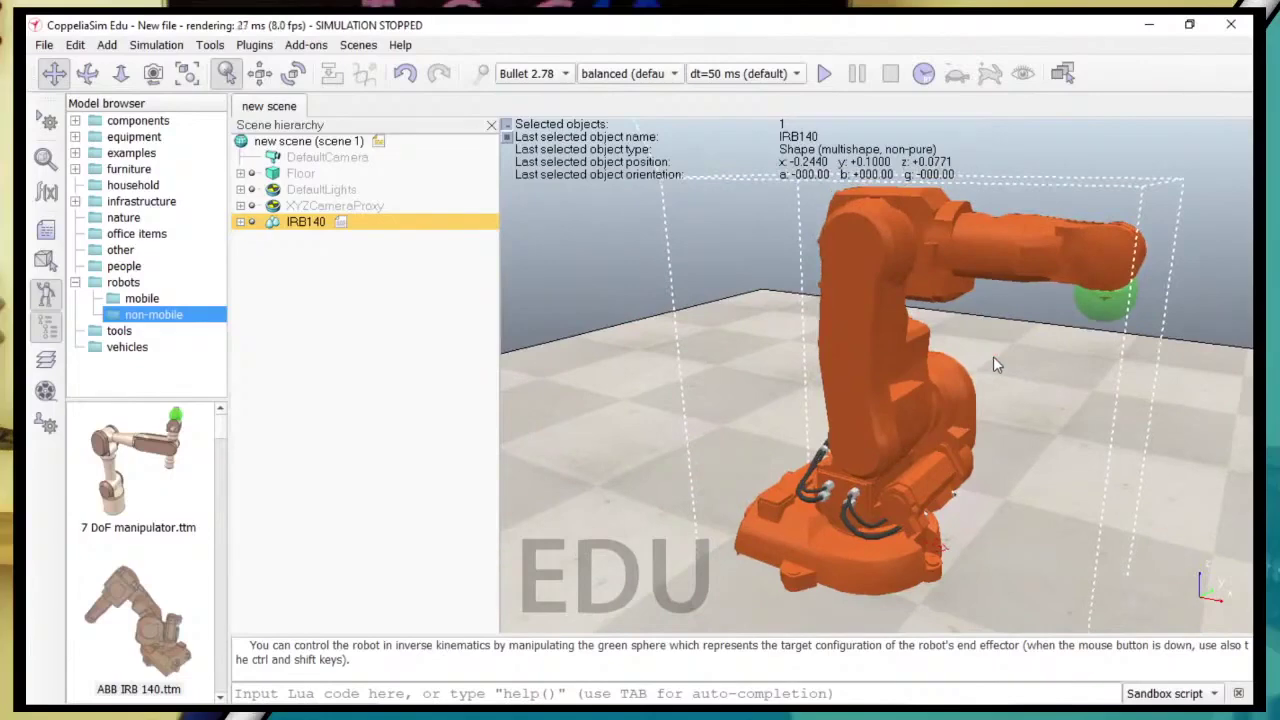
Start the simulation and hide the information text overlaid on the scene view.
left_click(824, 73)
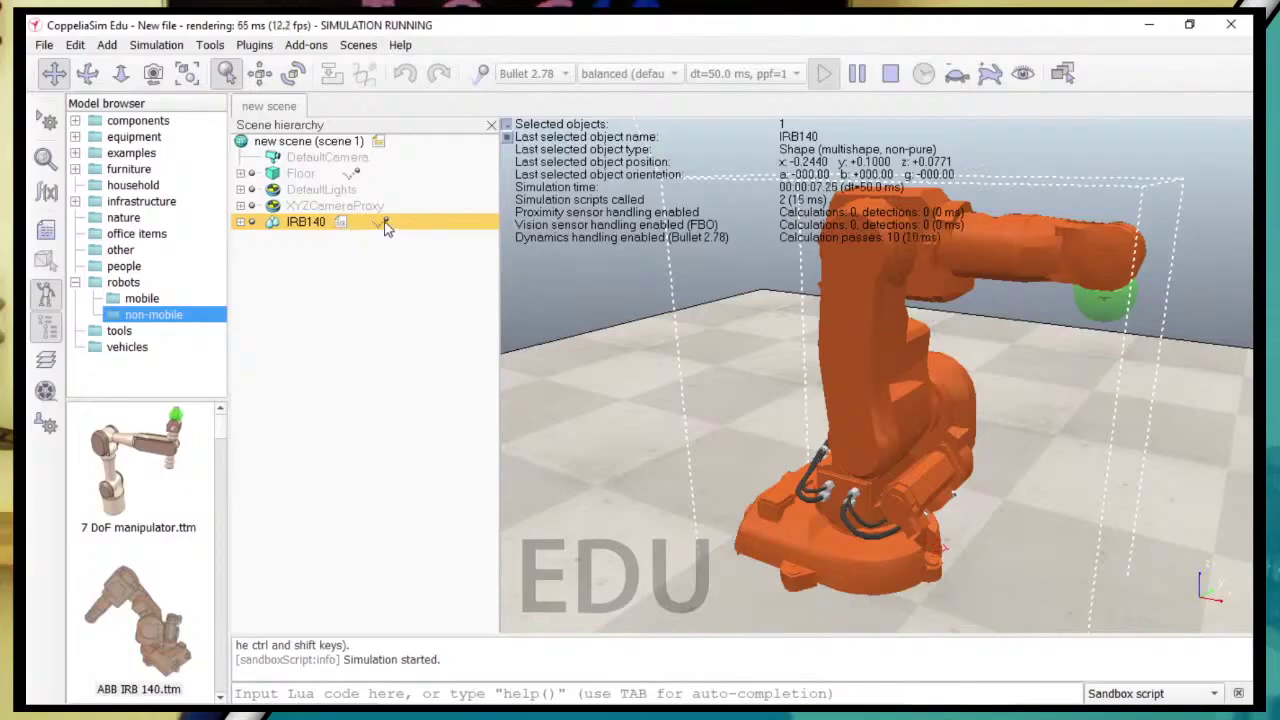
left_click(508, 126)
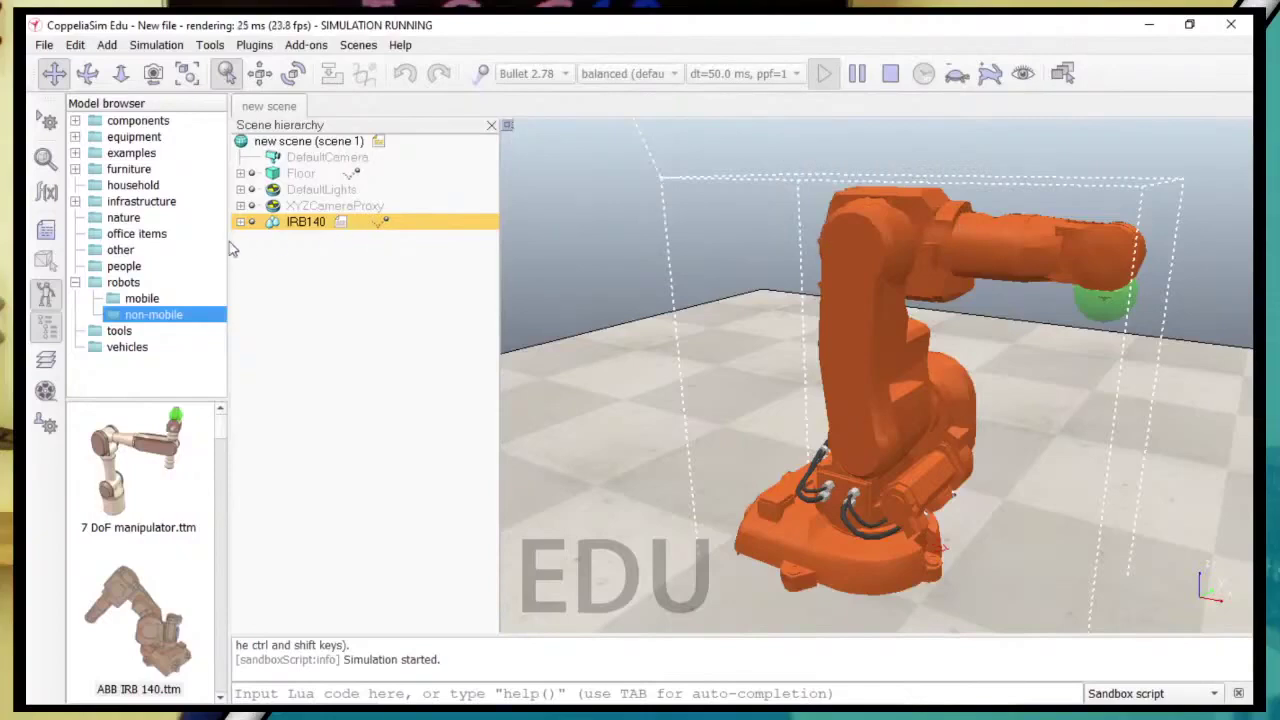
Open the IRB140's child script, widen its window and read the initialization, actuation and cleanup functions before closing it.
double_click(305, 224)
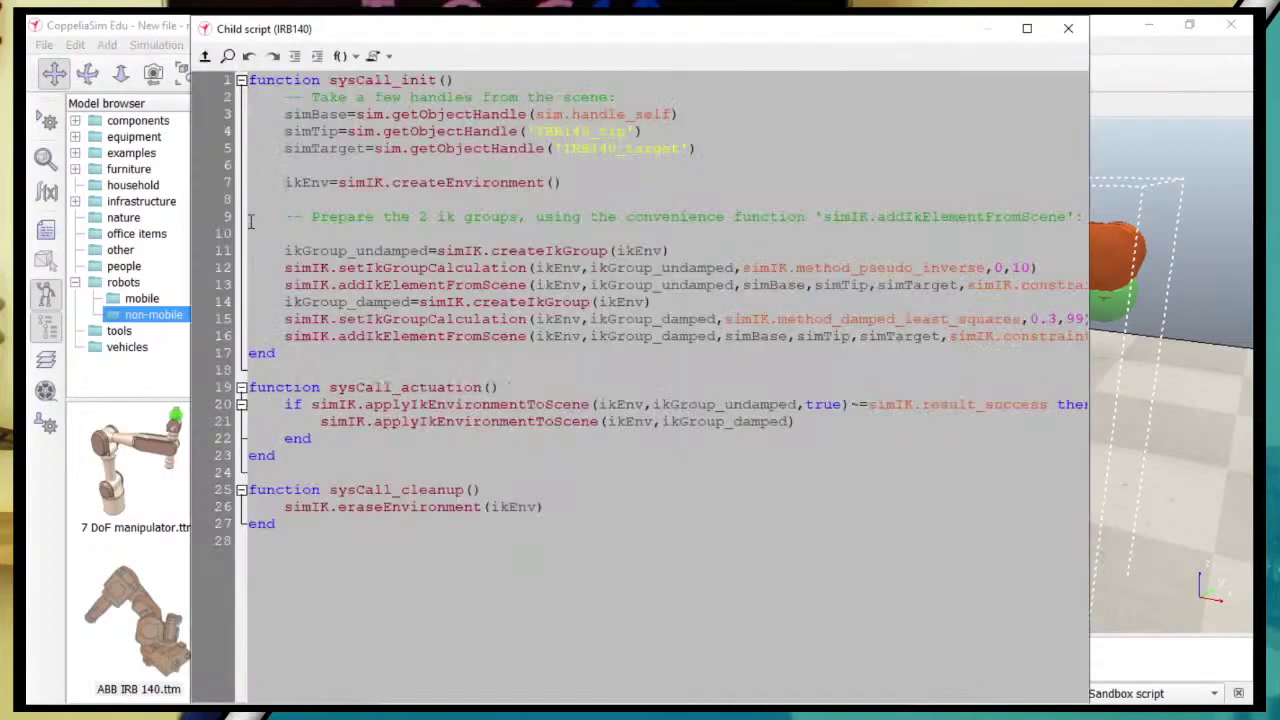
left_click(303, 217)
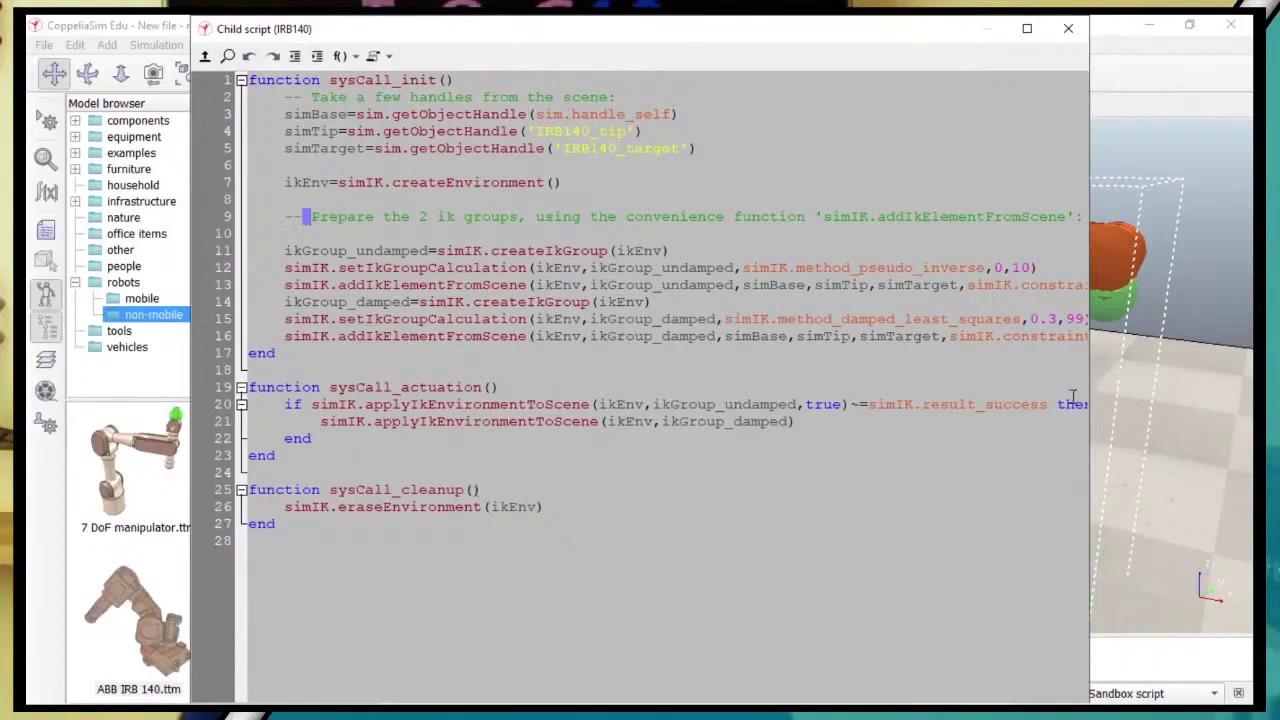
left_click_drag(1092, 395, 1252, 370)
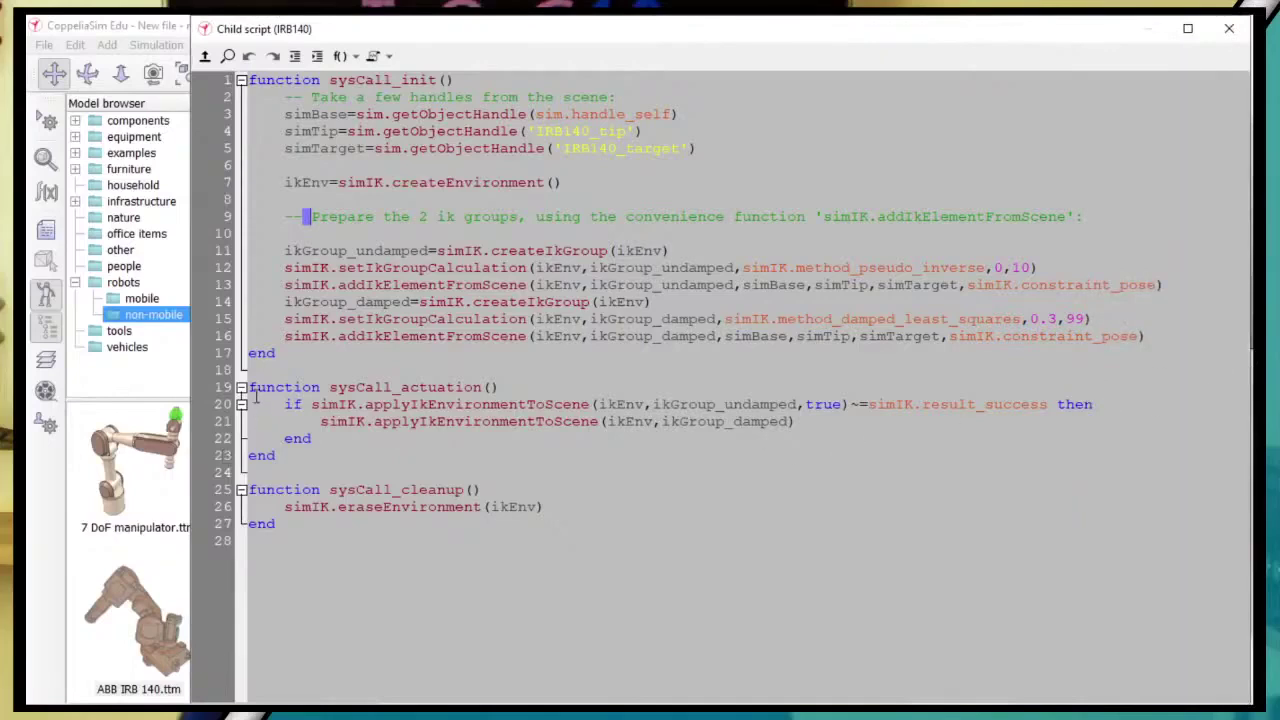
double_click(318, 389)
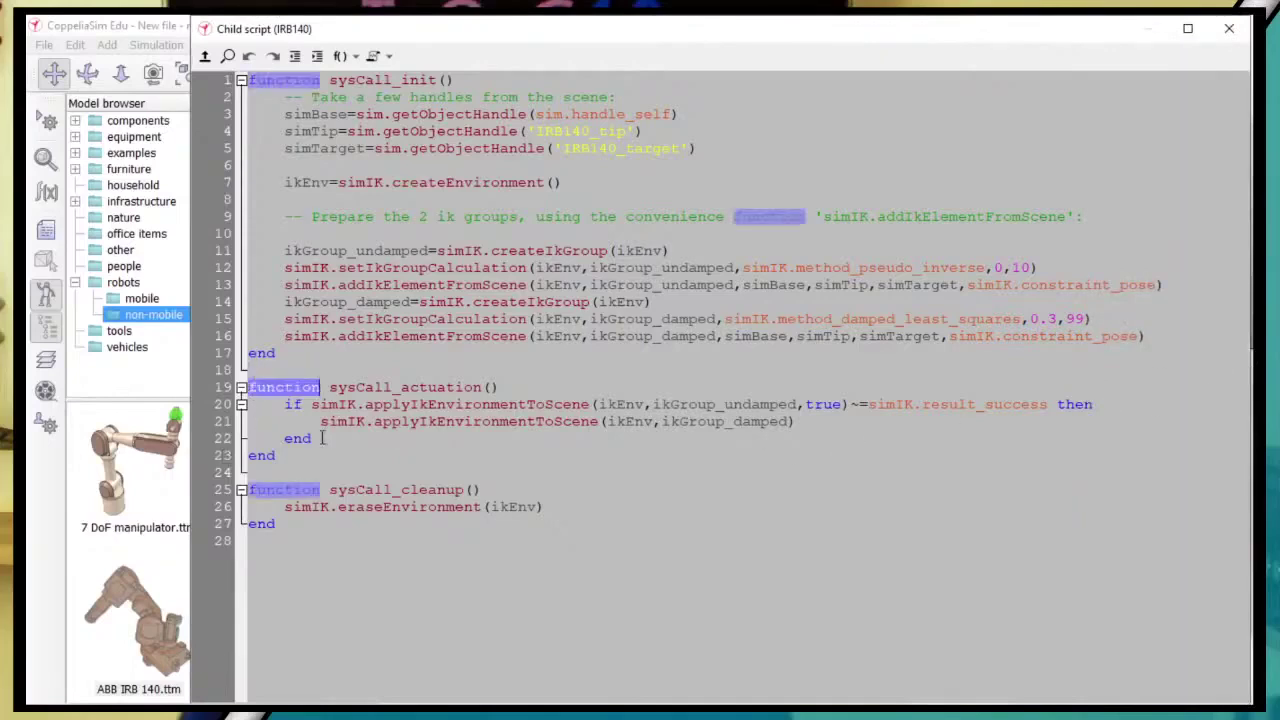
left_click(548, 444)
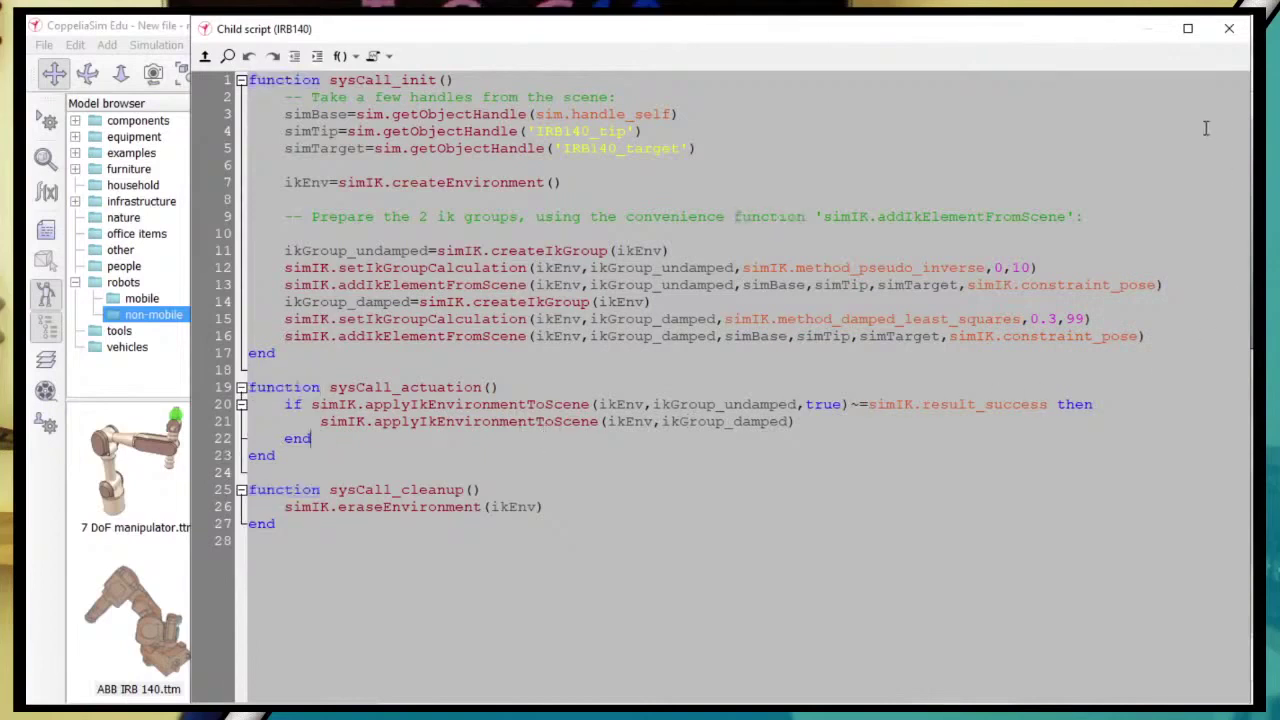
left_click(1231, 33)
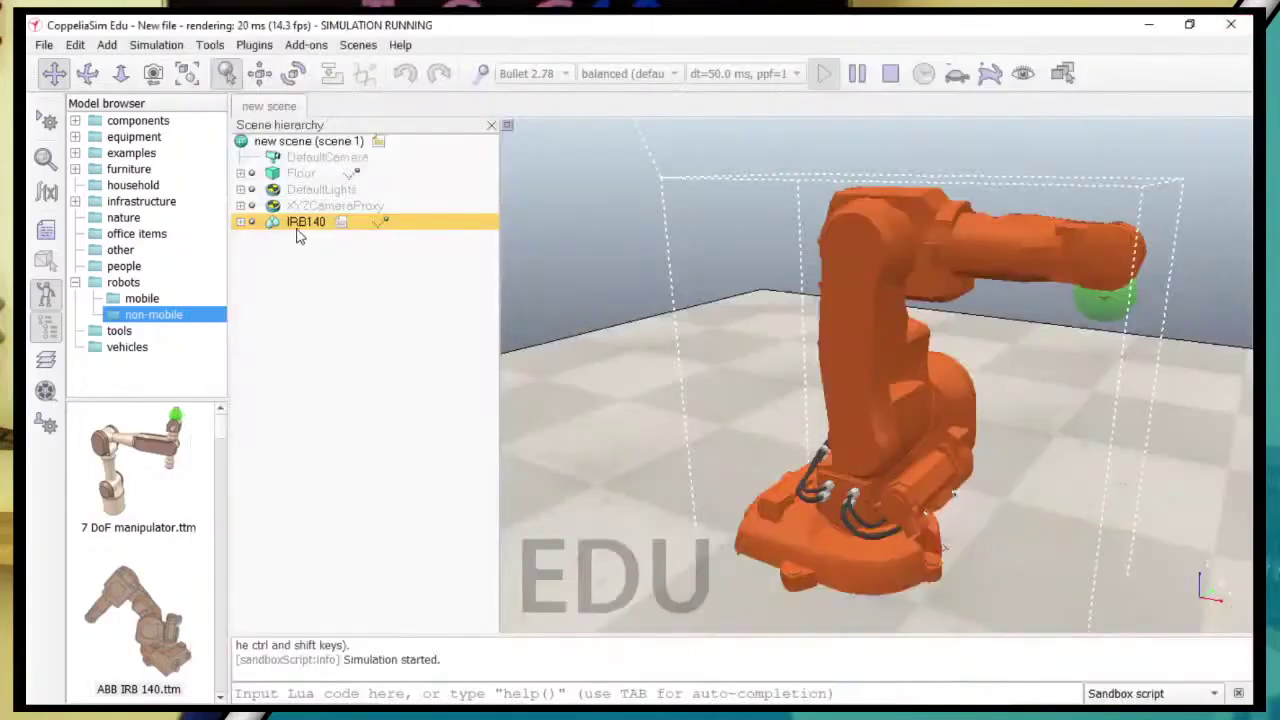
Check the IRB140's dynamic property information and examine the arm from several angles while the simulation runs.
left_click(386, 222)
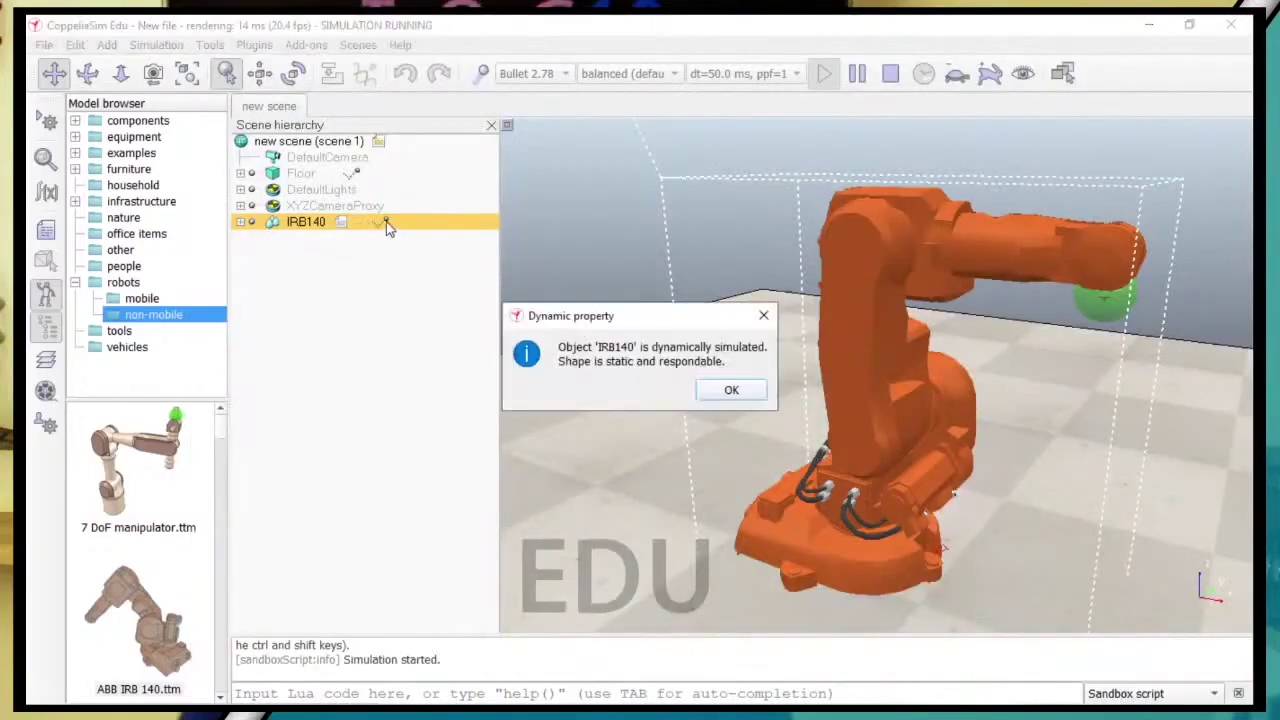
left_click(728, 391)
mouse_move(1094, 292)
left_mouse_down()
mouse_move(1034, 300)
mouse_move(869, 186)
mouse_move(917, 215)
mouse_move(888, 265)
mouse_move(866, 257)
mouse_move(877, 371)
mouse_move(717, 334)
mouse_move(912, 313)
mouse_move(866, 289)
mouse_move(858, 267)
mouse_move(736, 292)
mouse_move(915, 292)
mouse_move(825, 308)
mouse_move(745, 346)
mouse_move(990, 334)
mouse_move(668, 397)
mouse_move(913, 349)
mouse_move(680, 389)
mouse_move(777, 374)
mouse_move(614, 414)
left_mouse_up()
scroll(615, 414, "down", 5)
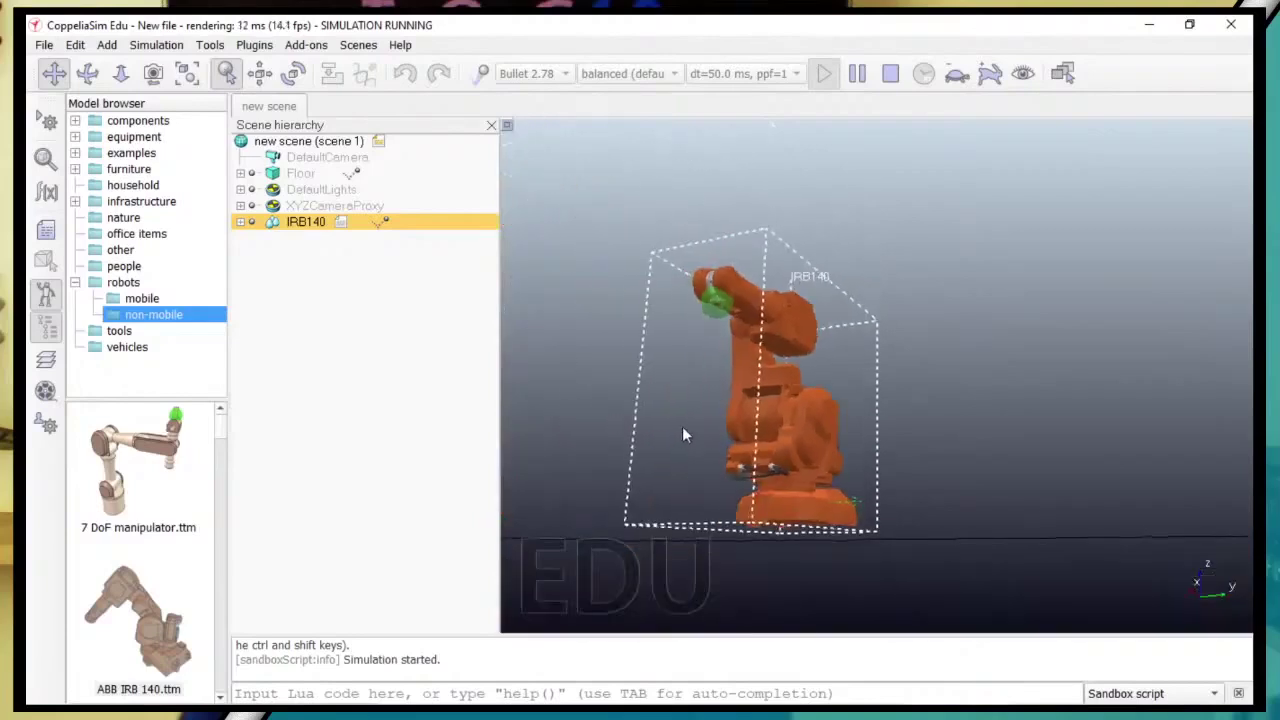
mouse_move(718, 384)
right_mouse_down()
mouse_move(736, 445)
mouse_move(726, 448)
mouse_move(681, 357)
mouse_move(685, 367)
mouse_move(728, 336)
right_mouse_up()
mouse_move(877, 373)
right_mouse_down()
mouse_move(761, 353)
mouse_move(735, 316)
mouse_move(738, 292)
right_mouse_up()
mouse_move(840, 300)
left_mouse_down()
mouse_move(847, 447)
mouse_move(828, 487)
mouse_move(930, 477)
mouse_move(900, 467)
left_mouse_up()
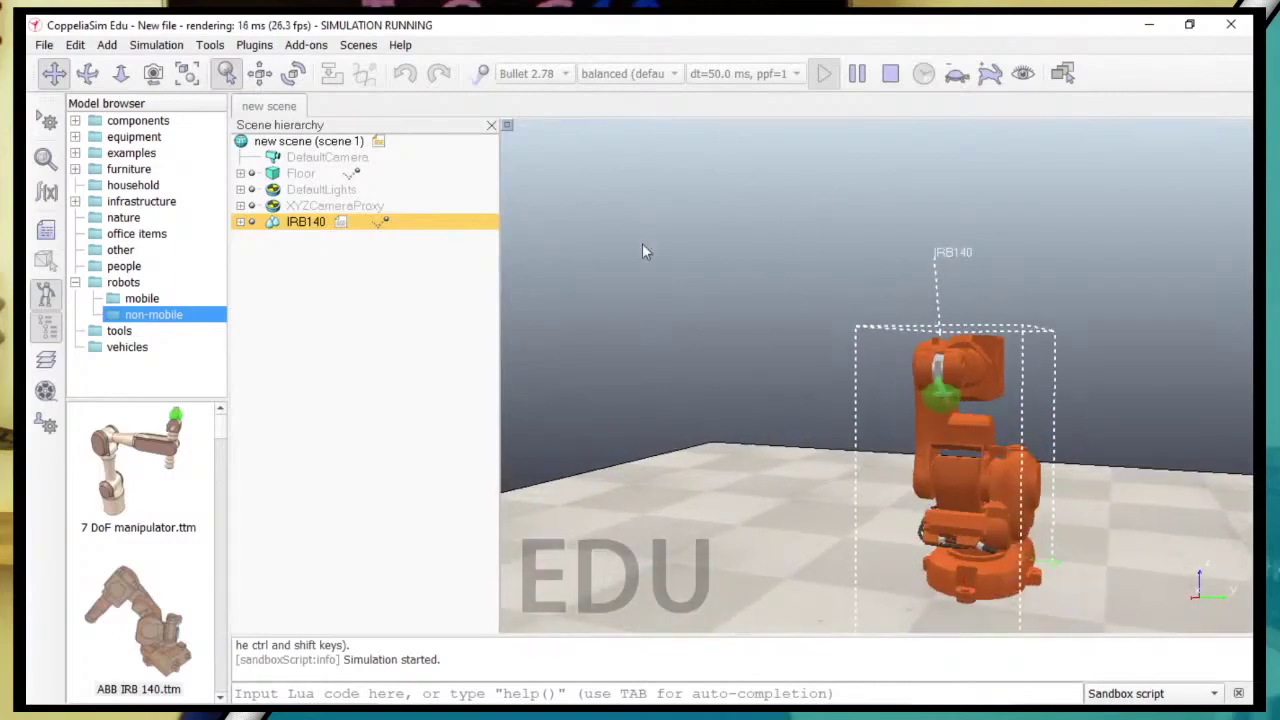
left_click(386, 222)
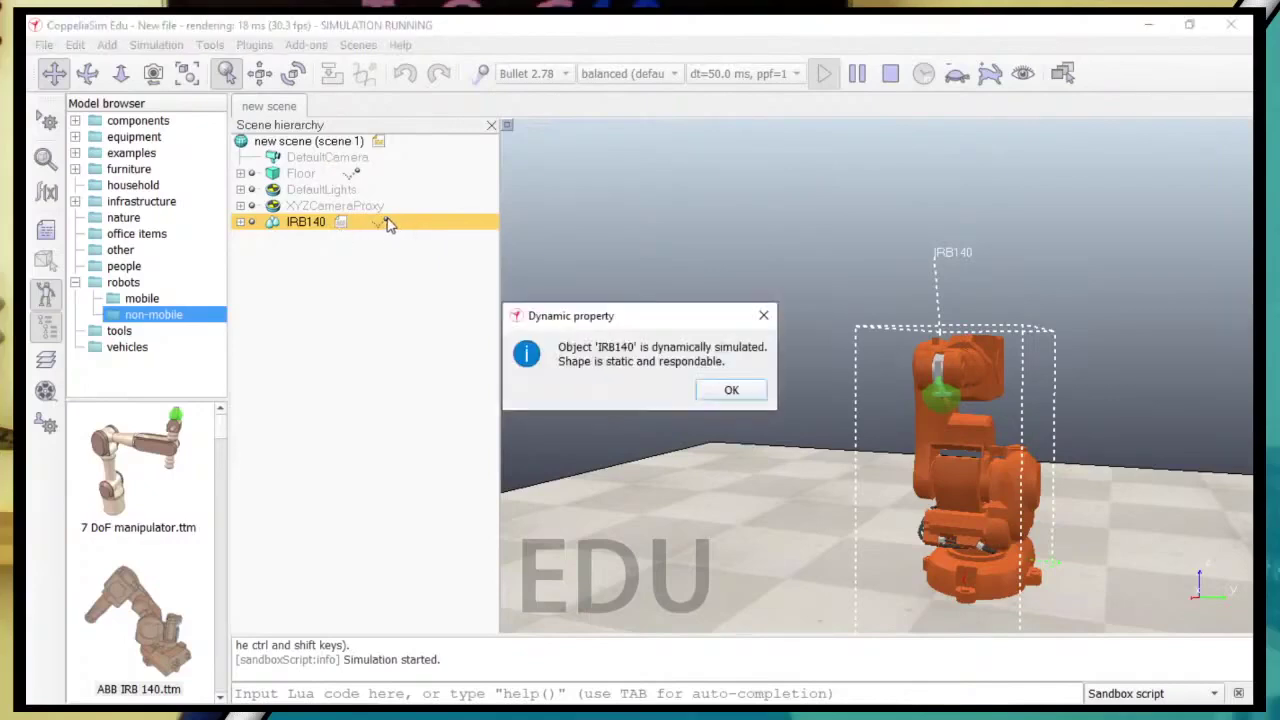
left_click(731, 390)
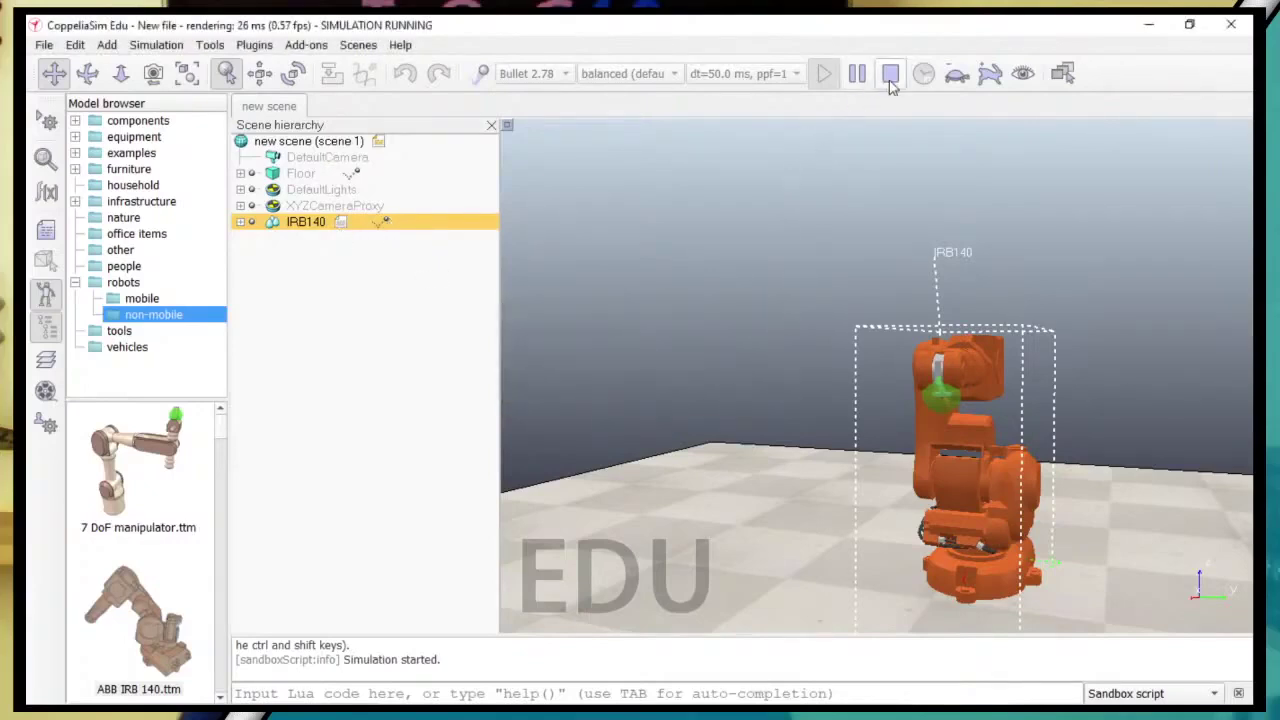
Stop the simulation and briefly review the IRB140's child script again.
left_click(890, 73)
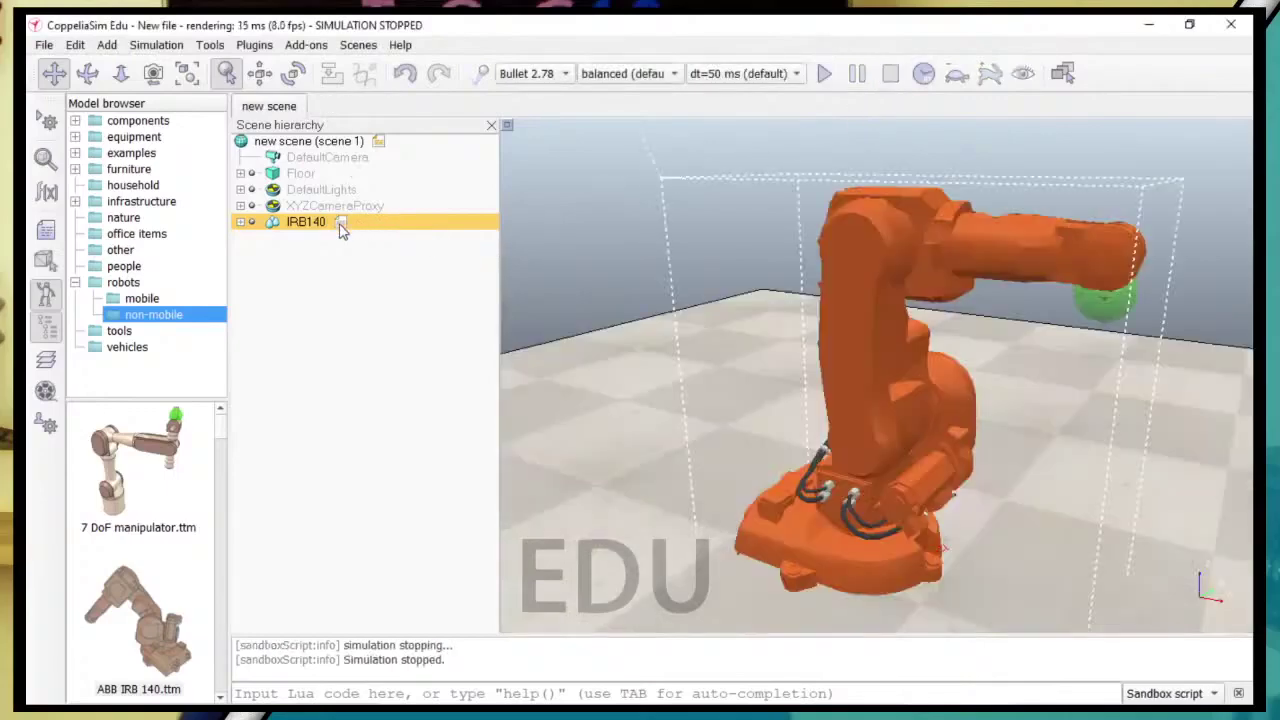
double_click(339, 223)
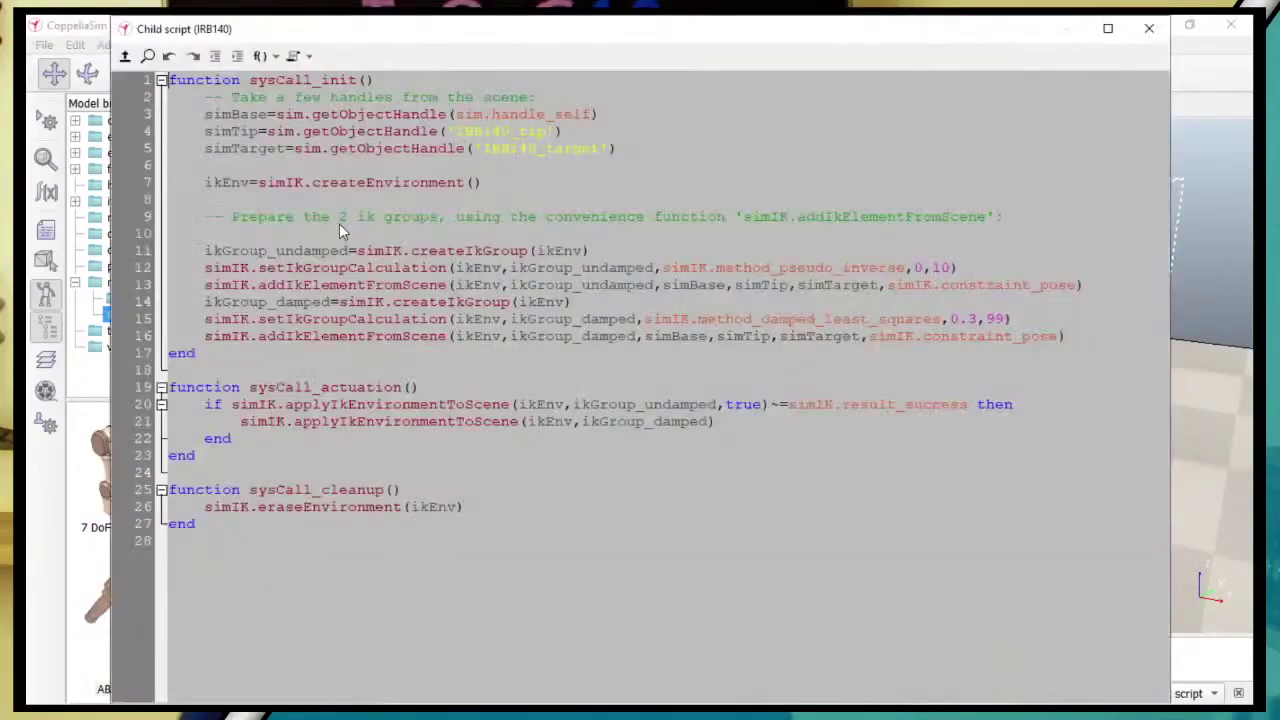
left_click(1149, 28)
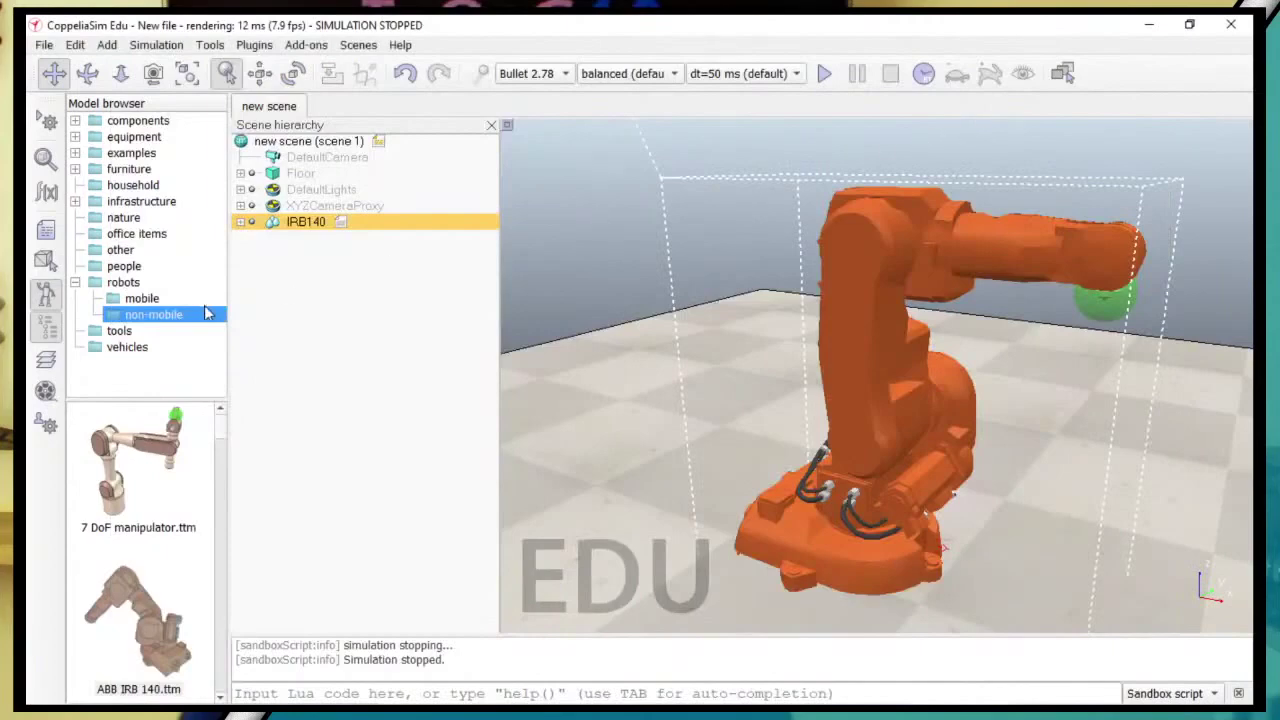
Open the scene object properties of the IRB140 shape.
double_click(306, 224)
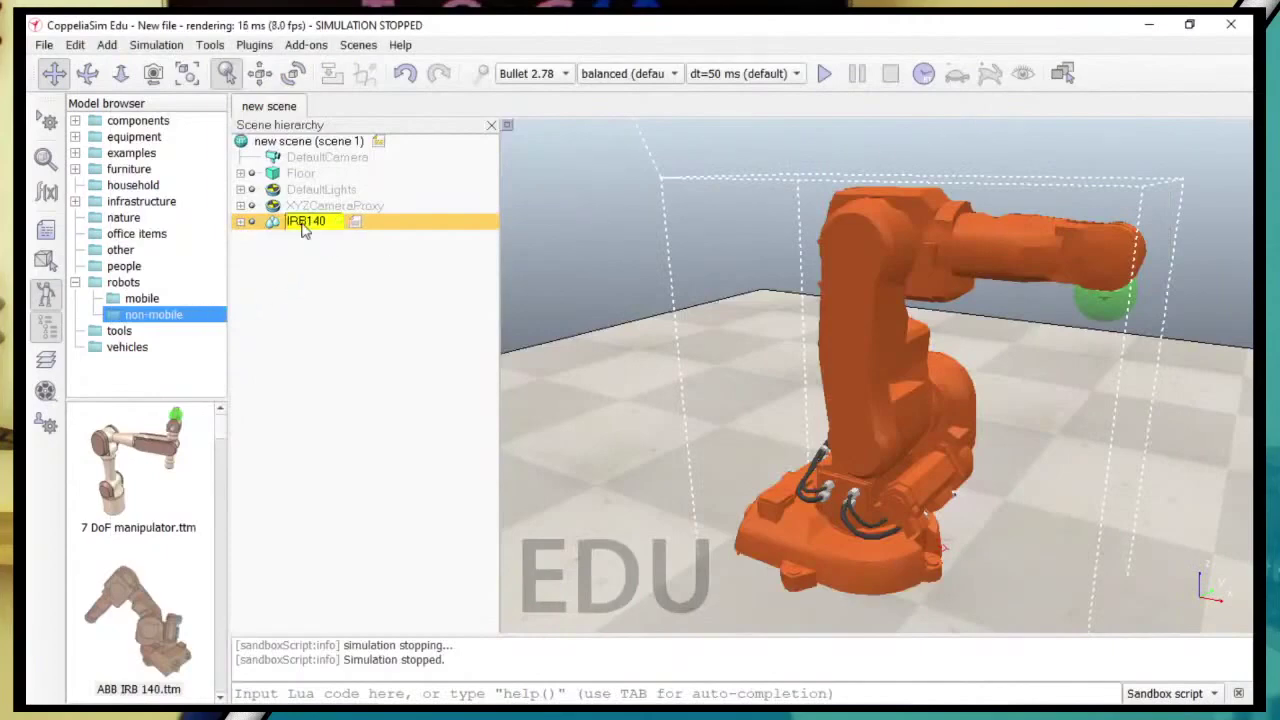
double_click(279, 226)
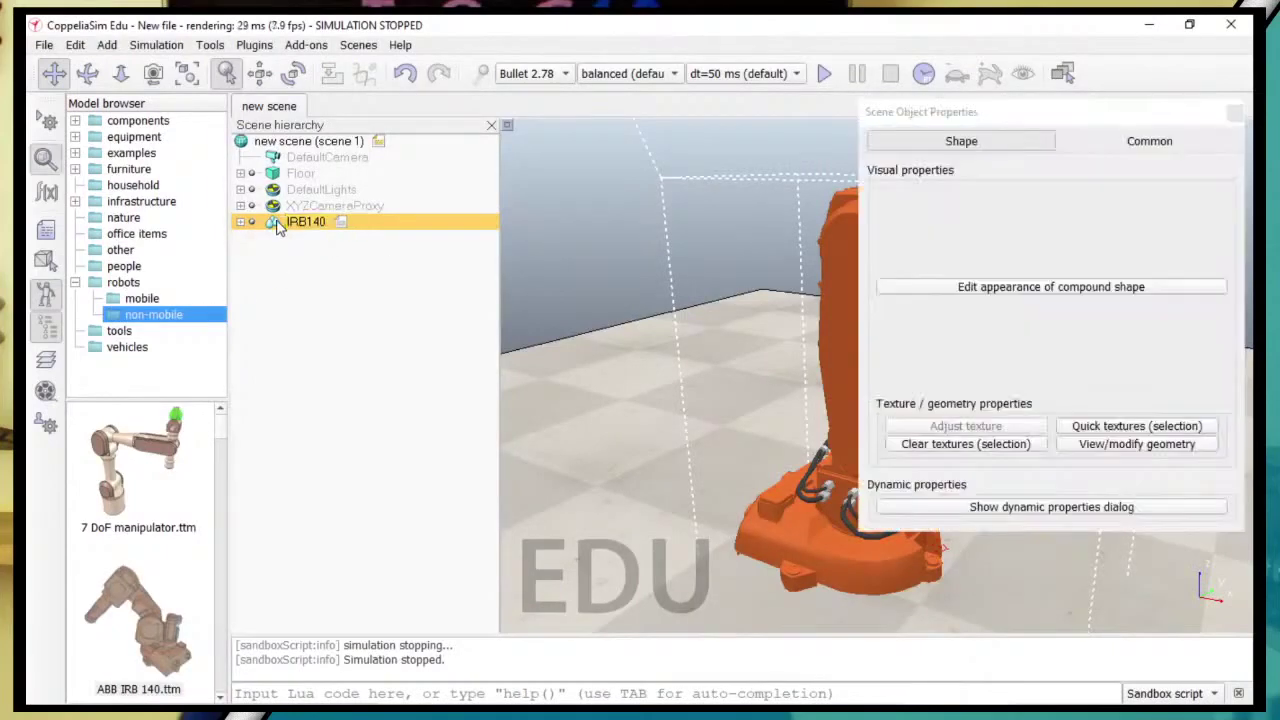
Close the IRB140's properties and briefly expand its hierarchy to view the links and joints.
left_click(1235, 112)
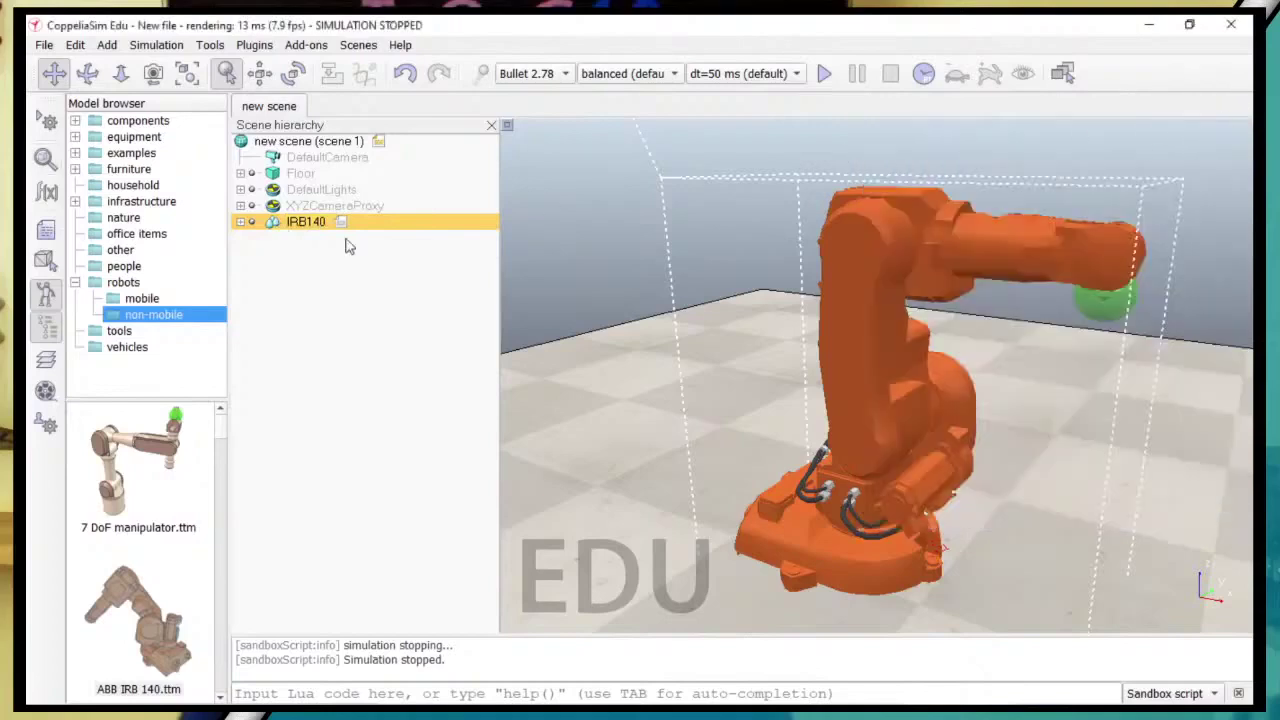
left_click(241, 222)
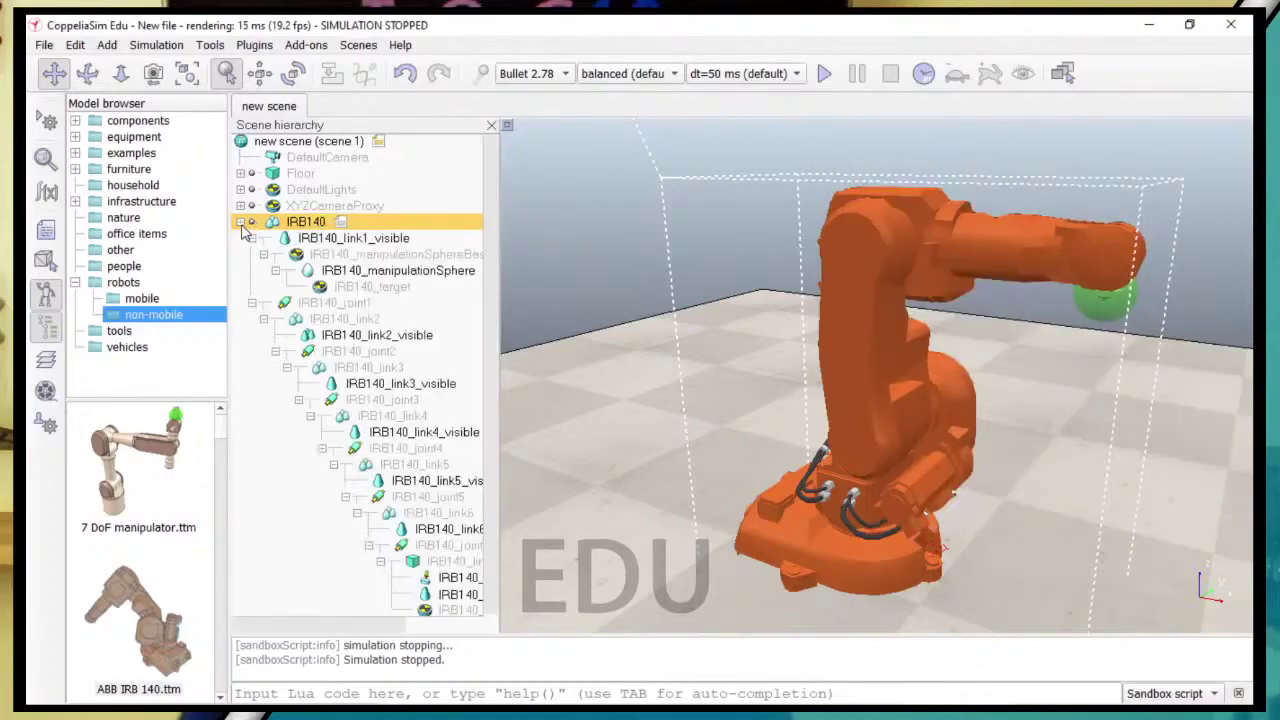
left_click(241, 222)
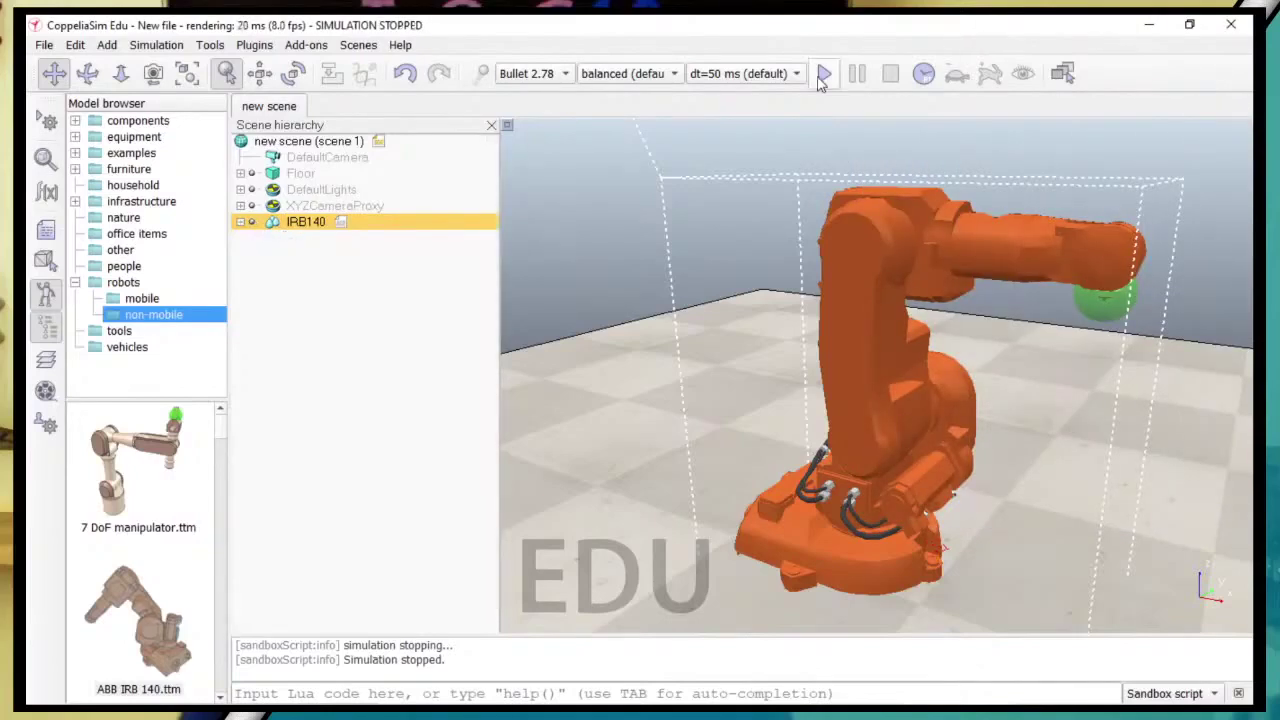
Run the simulation briefly, stop it and delete the IRB140 from the scene.
left_click(824, 78)
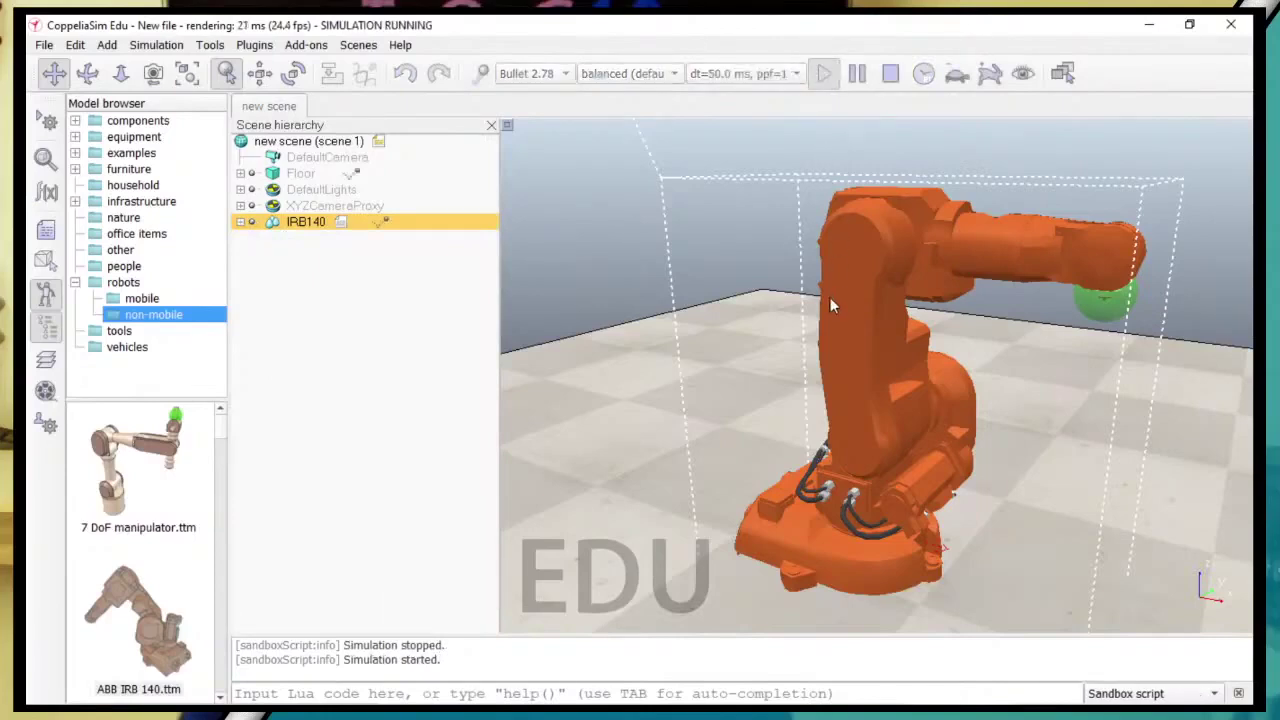
left_click(876, 76)
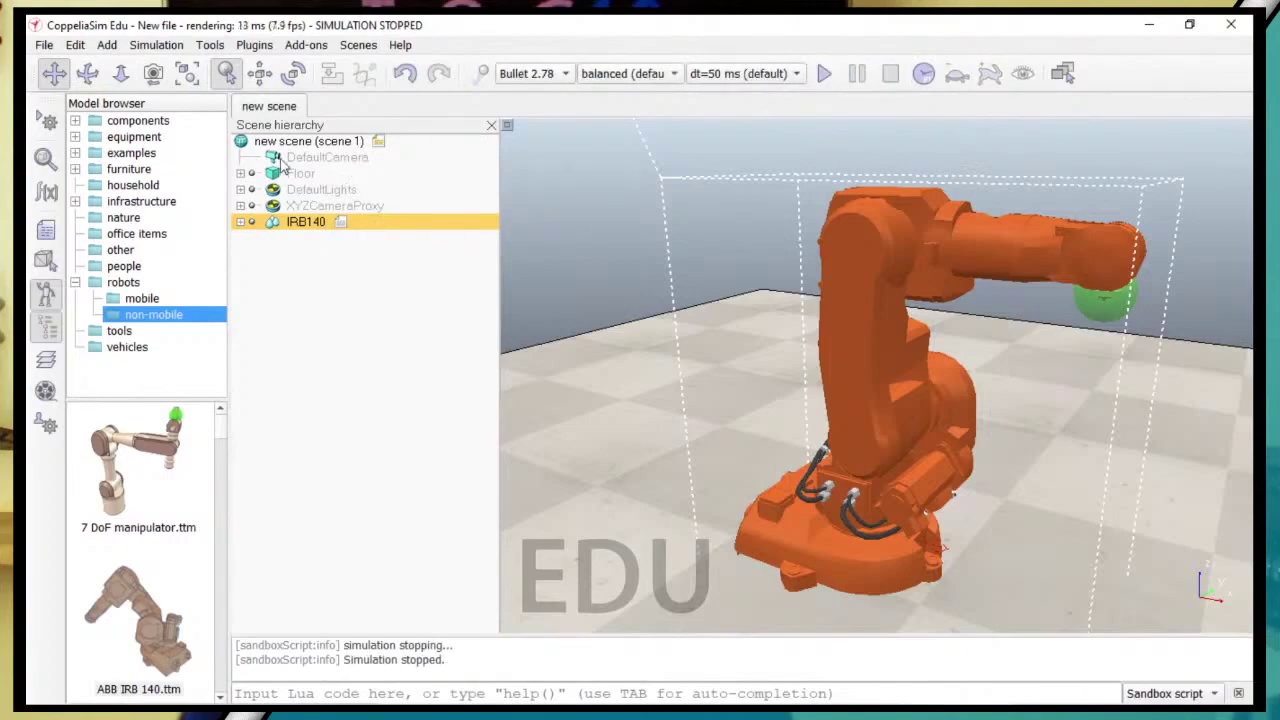
scroll(167, 600, "down", 4)
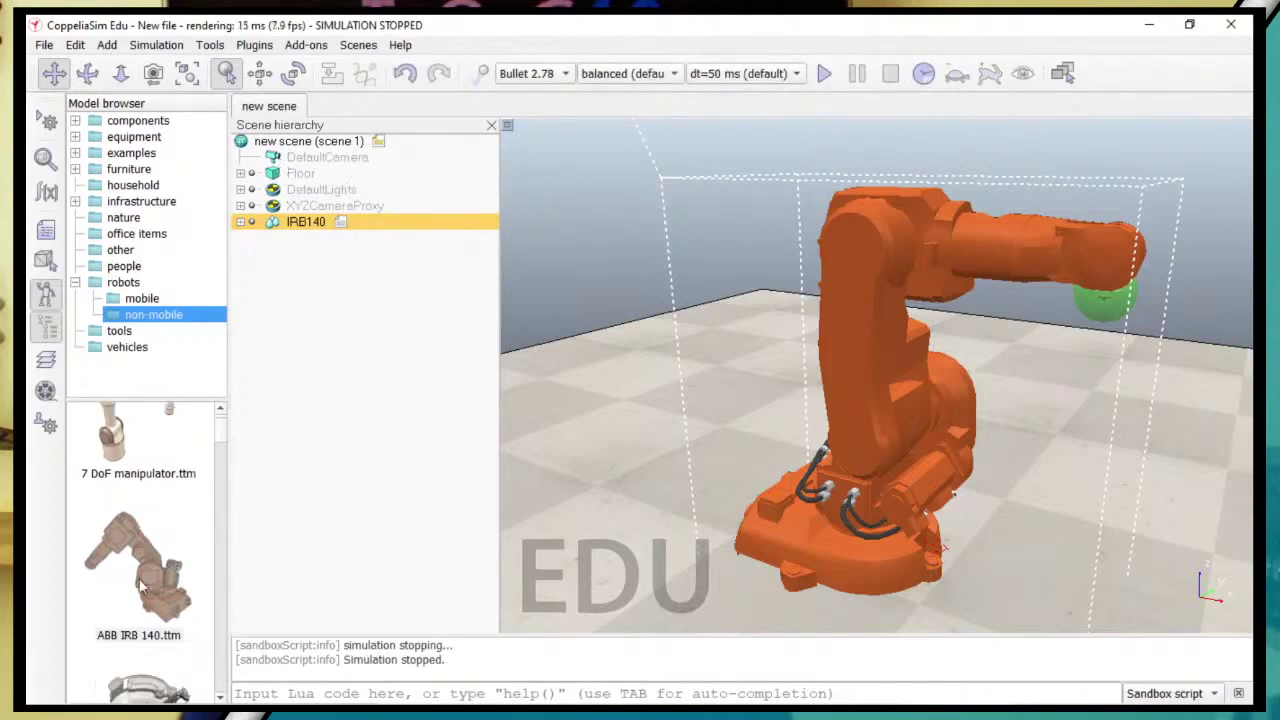
left_click(876, 486)
key("Delete")
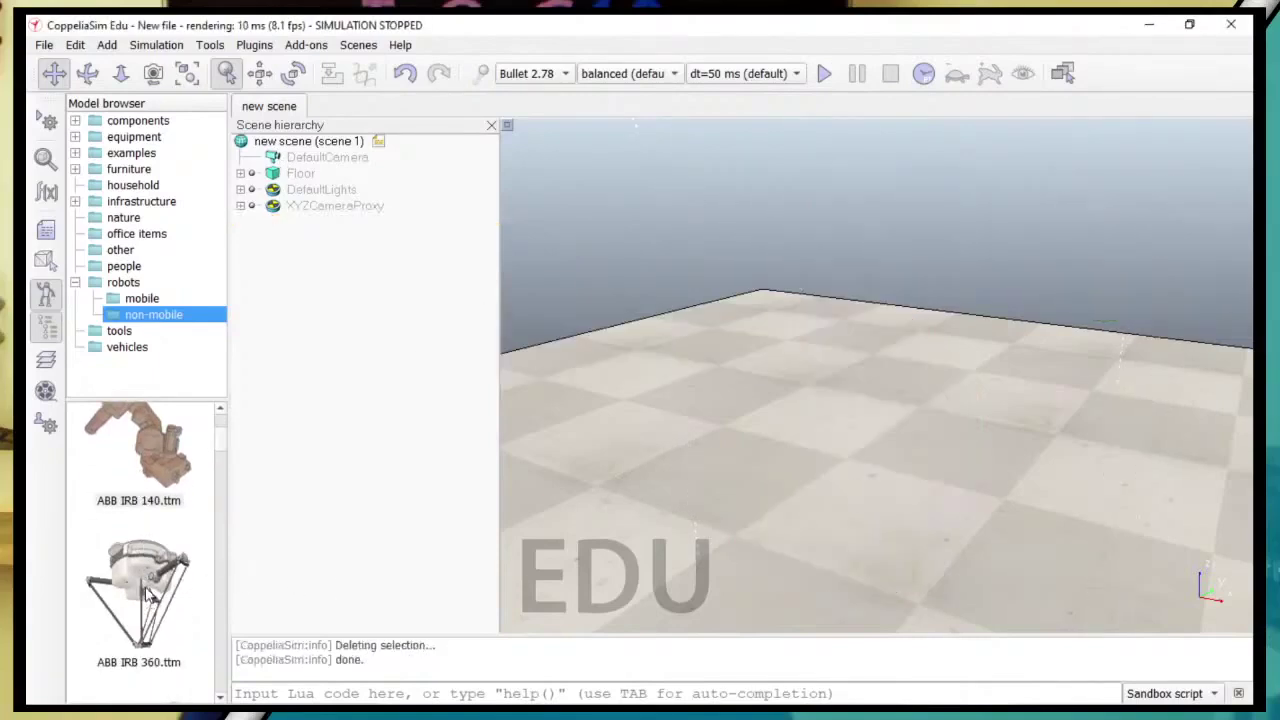
Switch to OBS to check the live broadcast and return to CoppeliaSim.
scroll(147, 595, "down", 2)
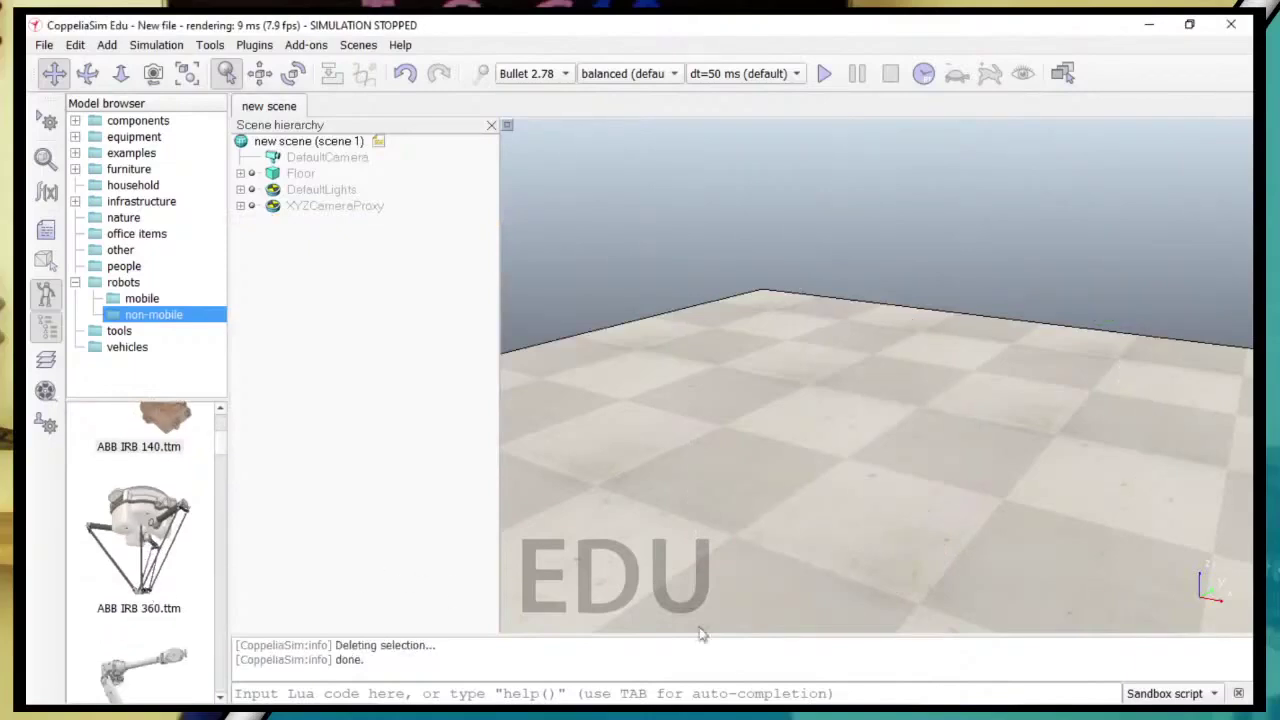
mouse_move(798, 712)
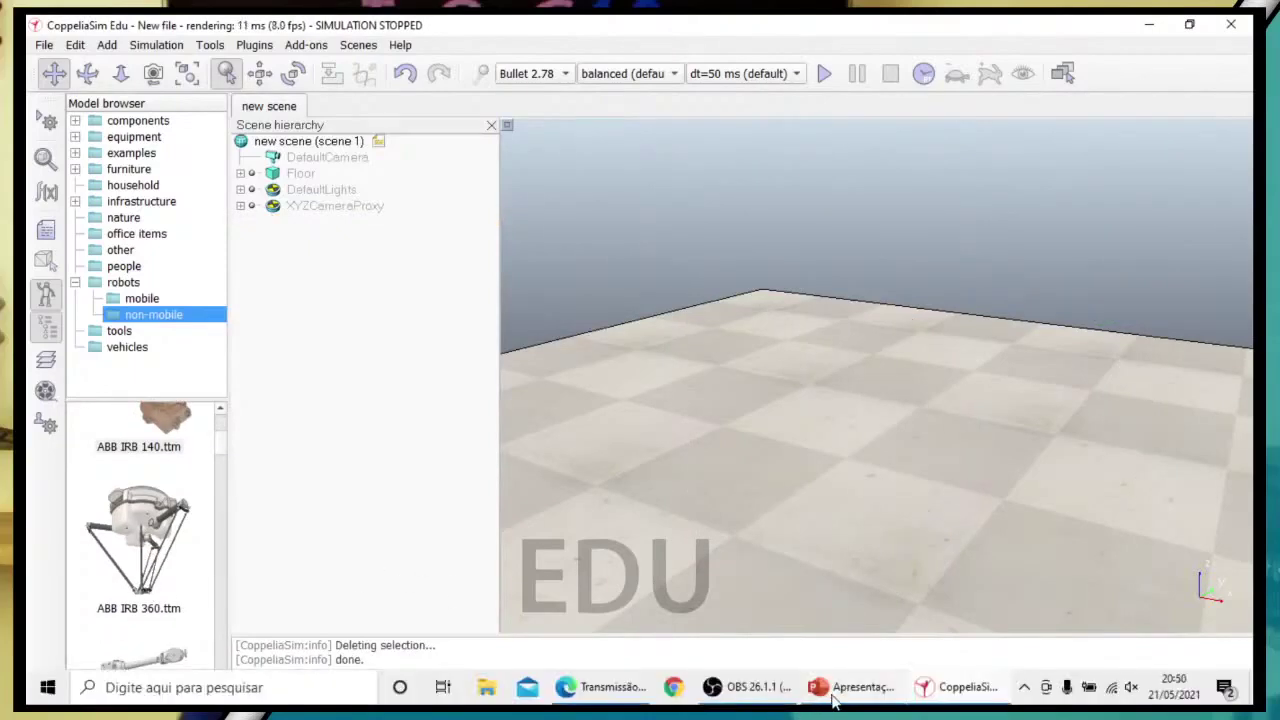
left_click(757, 688)
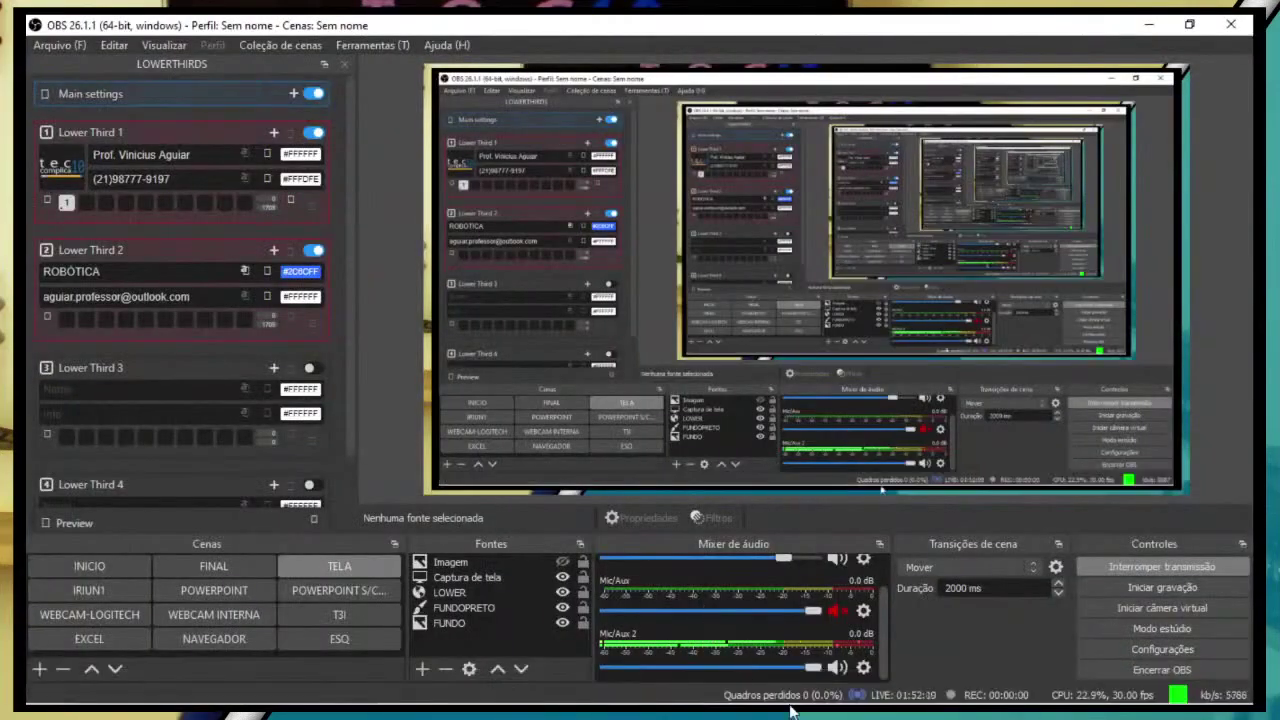
left_click(962, 688)
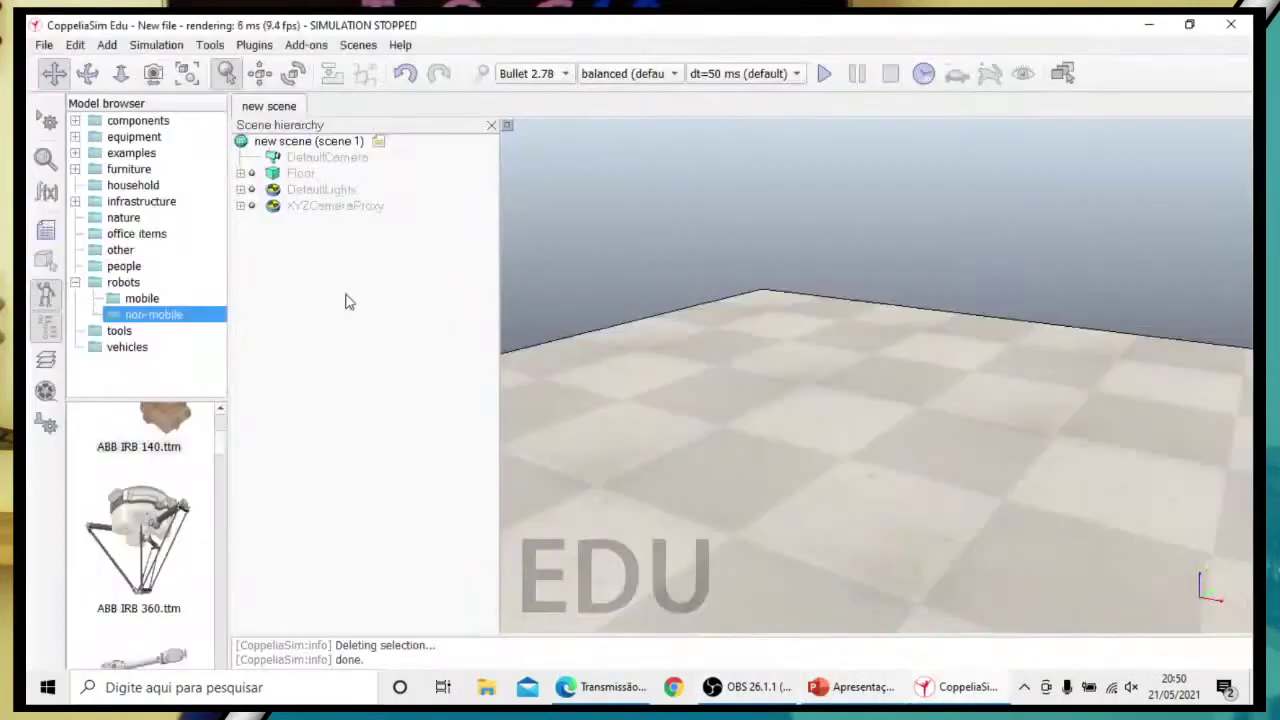
Add the ABB IRB 360 model from the non-mobile robots to the scene and frame it fully in view.
scroll(150, 480, "down", 2)
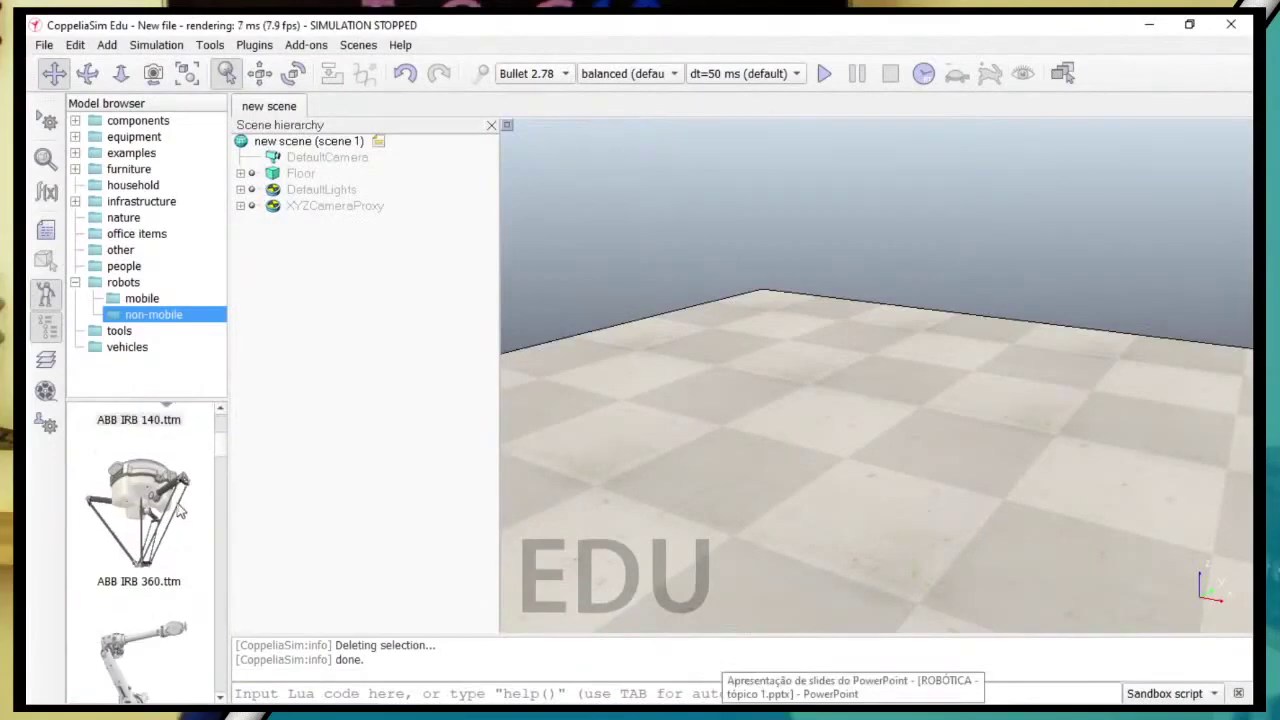
left_click_drag(142, 461, 870, 438)
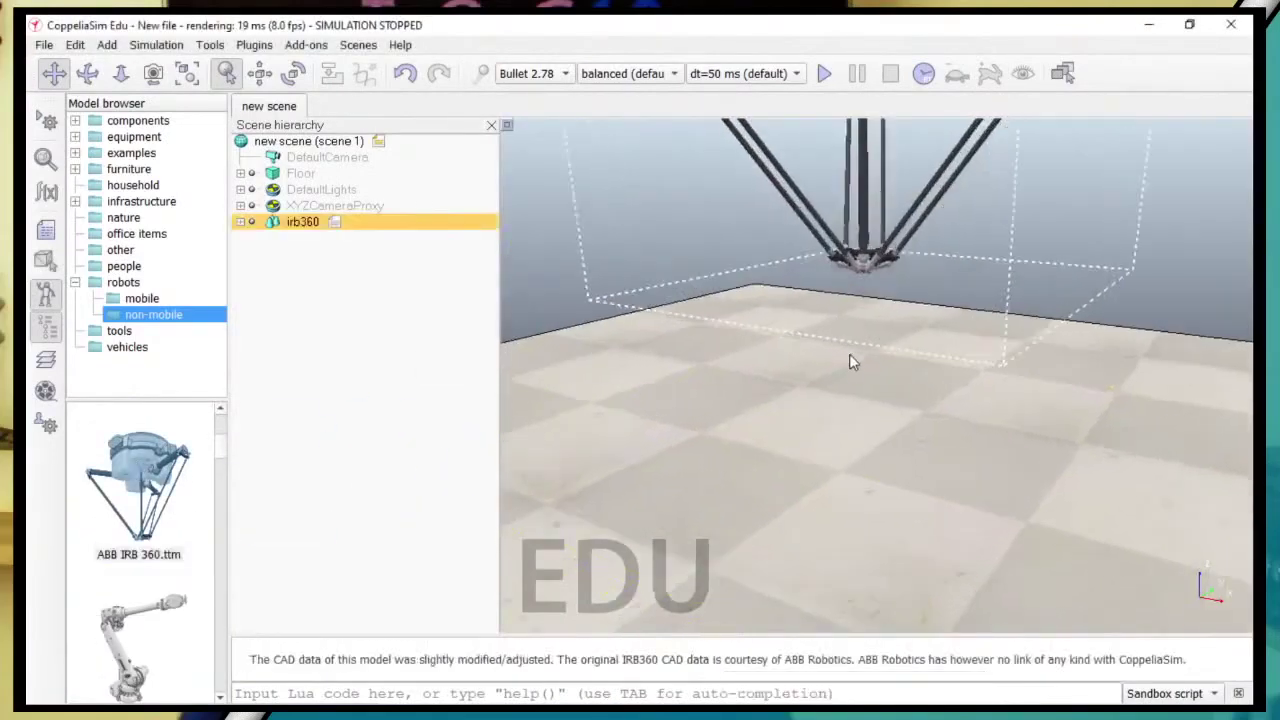
scroll(852, 365, "down", 3)
mouse_move(753, 280)
middle_mouse_down()
mouse_move(760, 374)
mouse_move(797, 266)
mouse_move(783, 277)
mouse_move(753, 258)
middle_mouse_up()
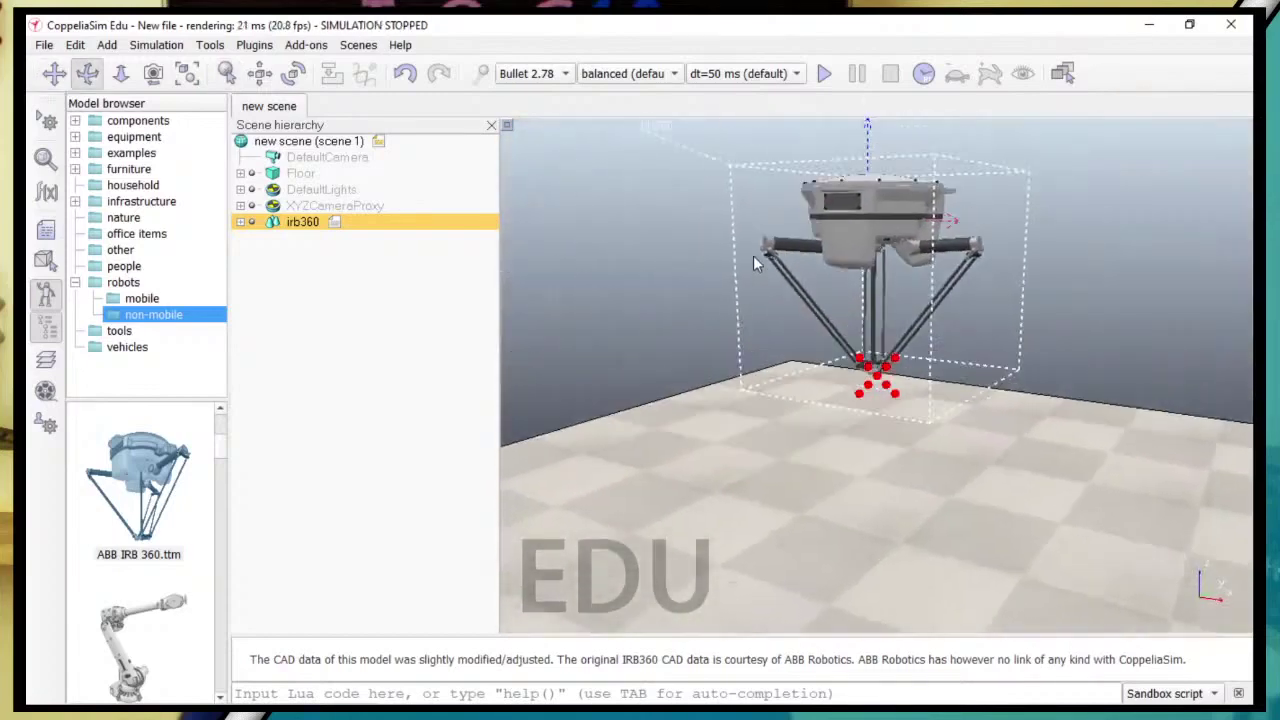
left_click_drag(754, 256, 757, 372)
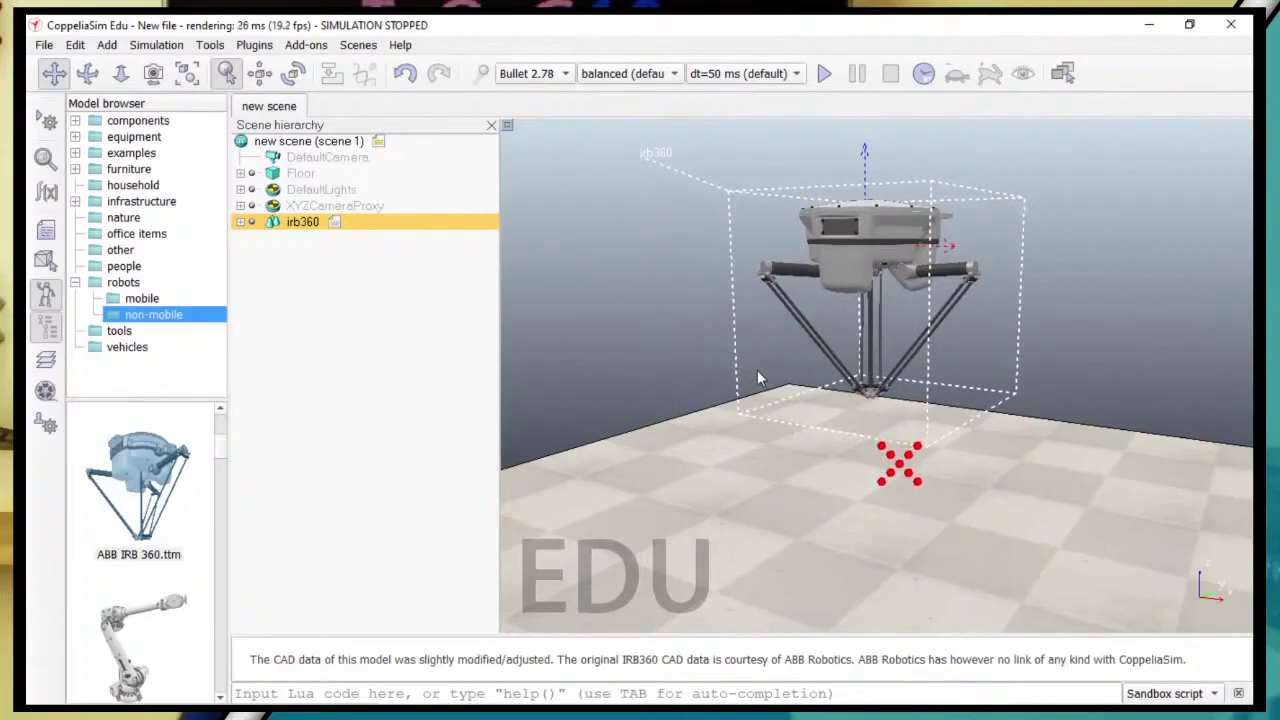
left_click_drag(701, 341, 786, 451)
Run the simulation to watch the irb360 trace its path, and stop it.
left_click(826, 72)
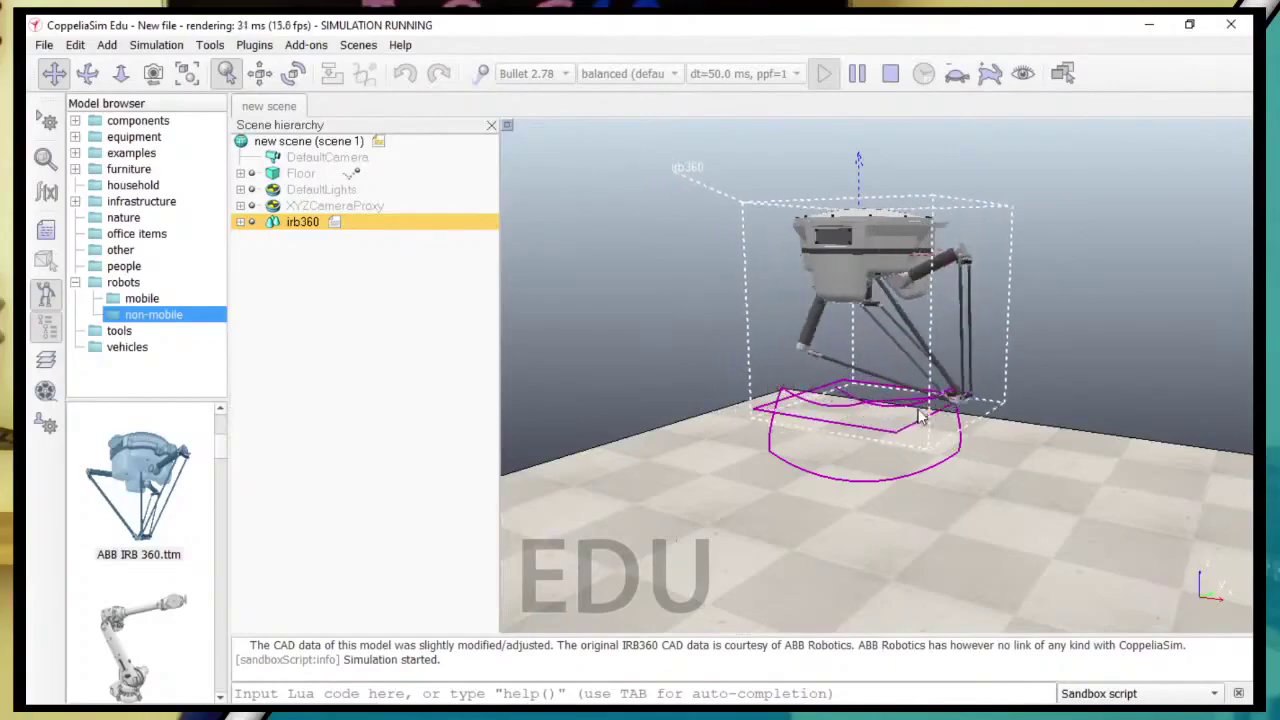
left_click_drag(801, 450, 895, 196)
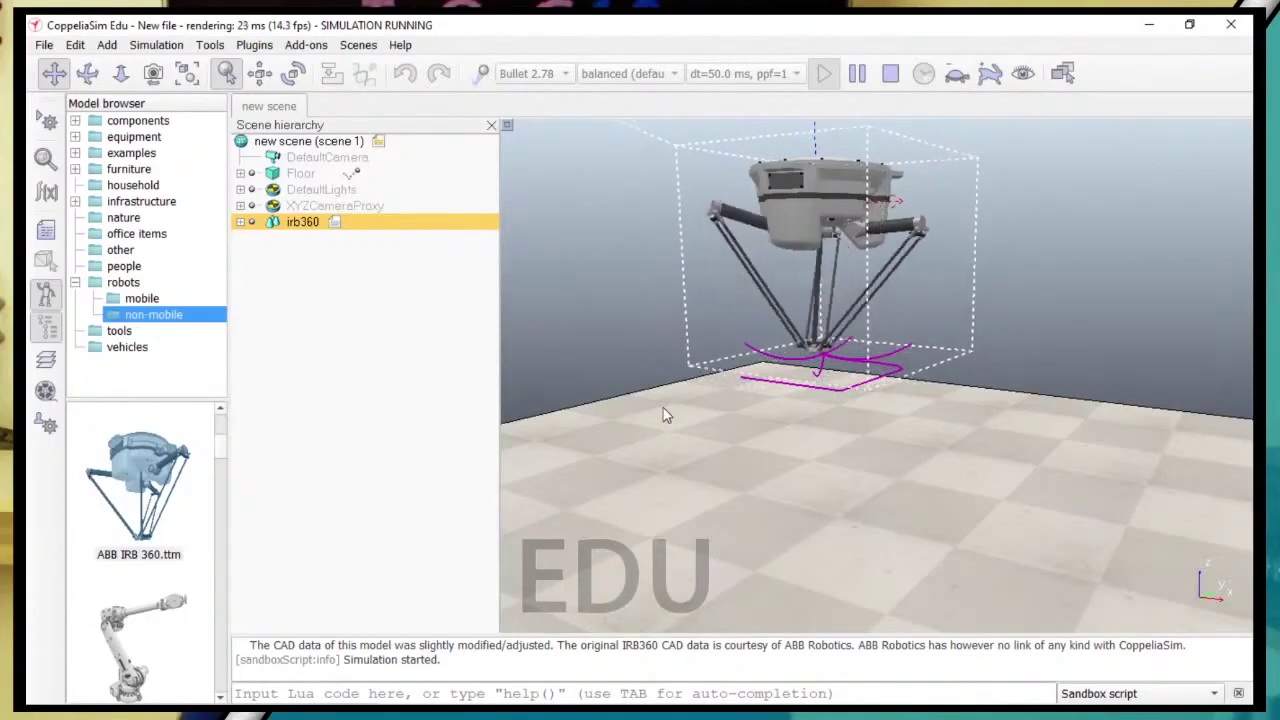
left_click(890, 73)
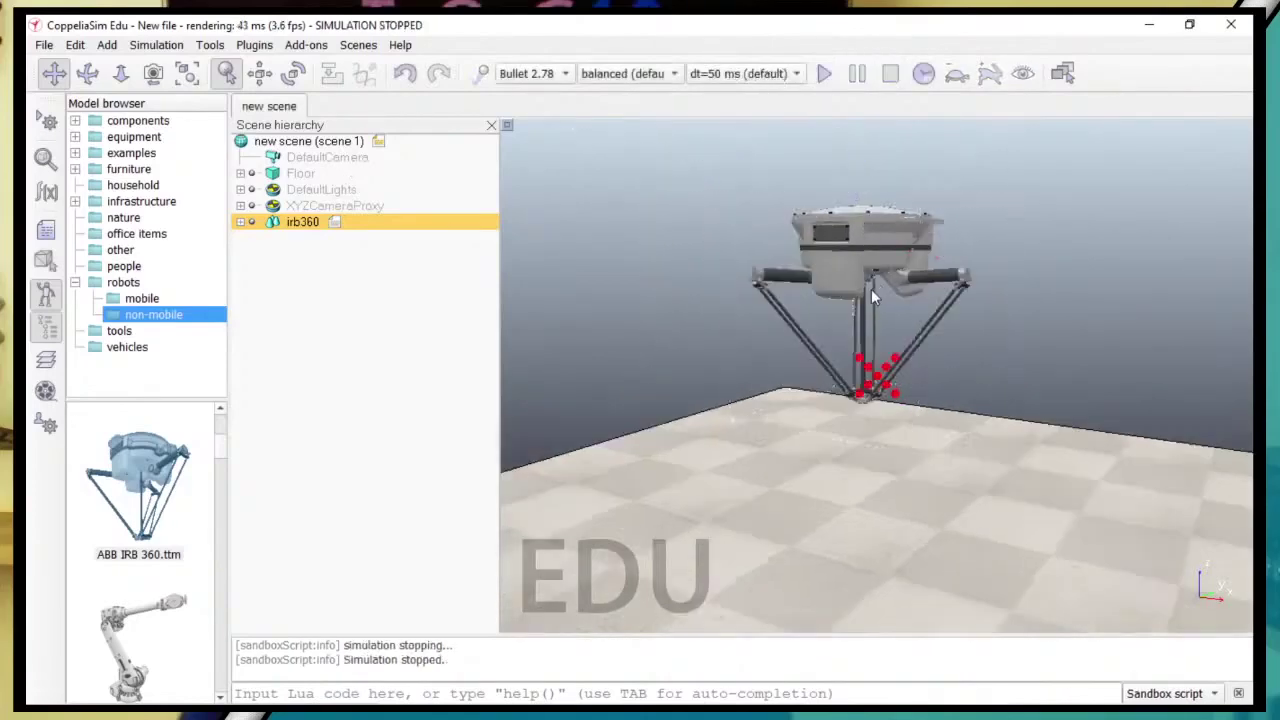
Delete the irb360 robot from the scene.
left_click(871, 289)
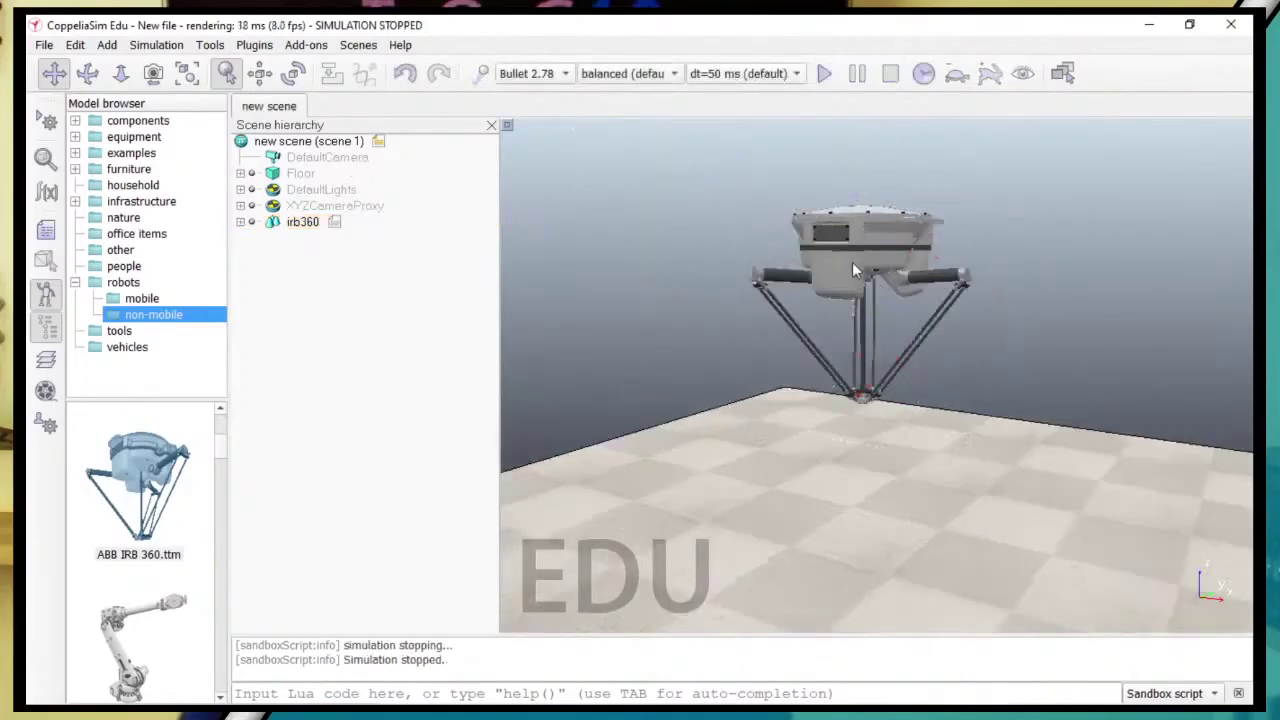
left_click(852, 262)
key("Delete")
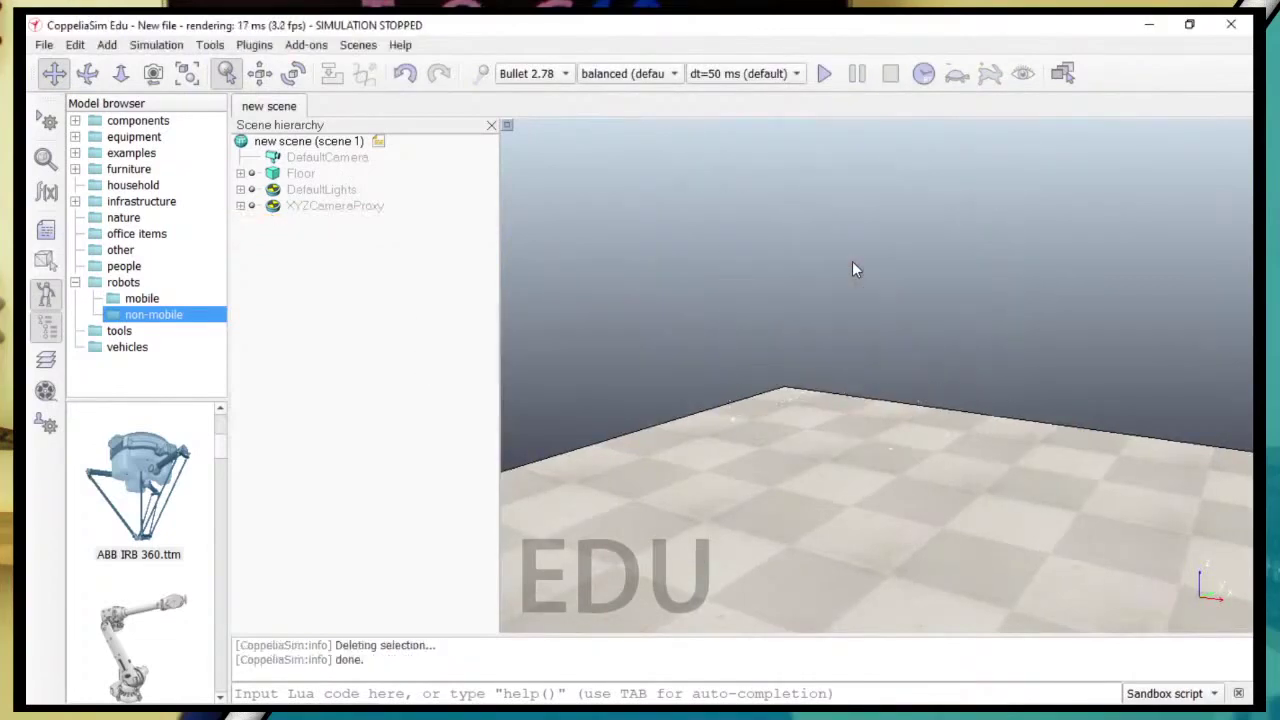
Place the ABB IRB 4600-40-255 model on the floor of the scene.
scroll(136, 541, "down", 3)
scroll(144, 531, "down", 1)
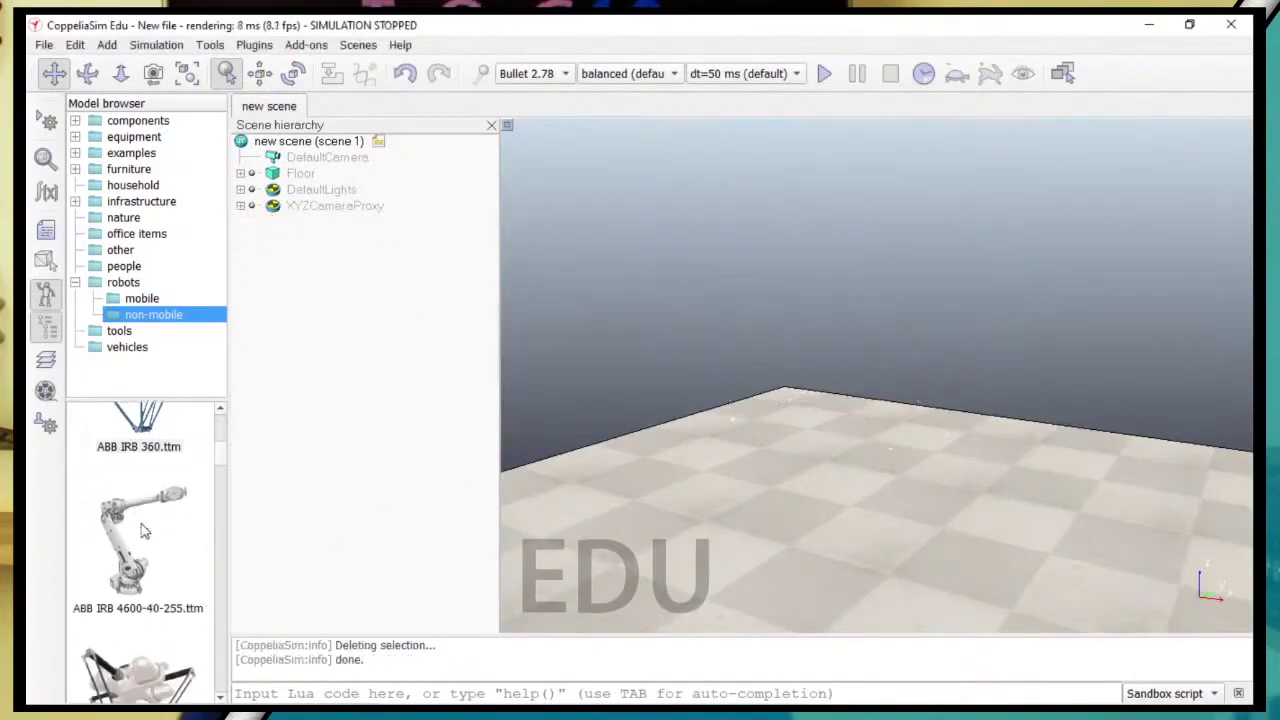
left_click_drag(122, 540, 819, 526)
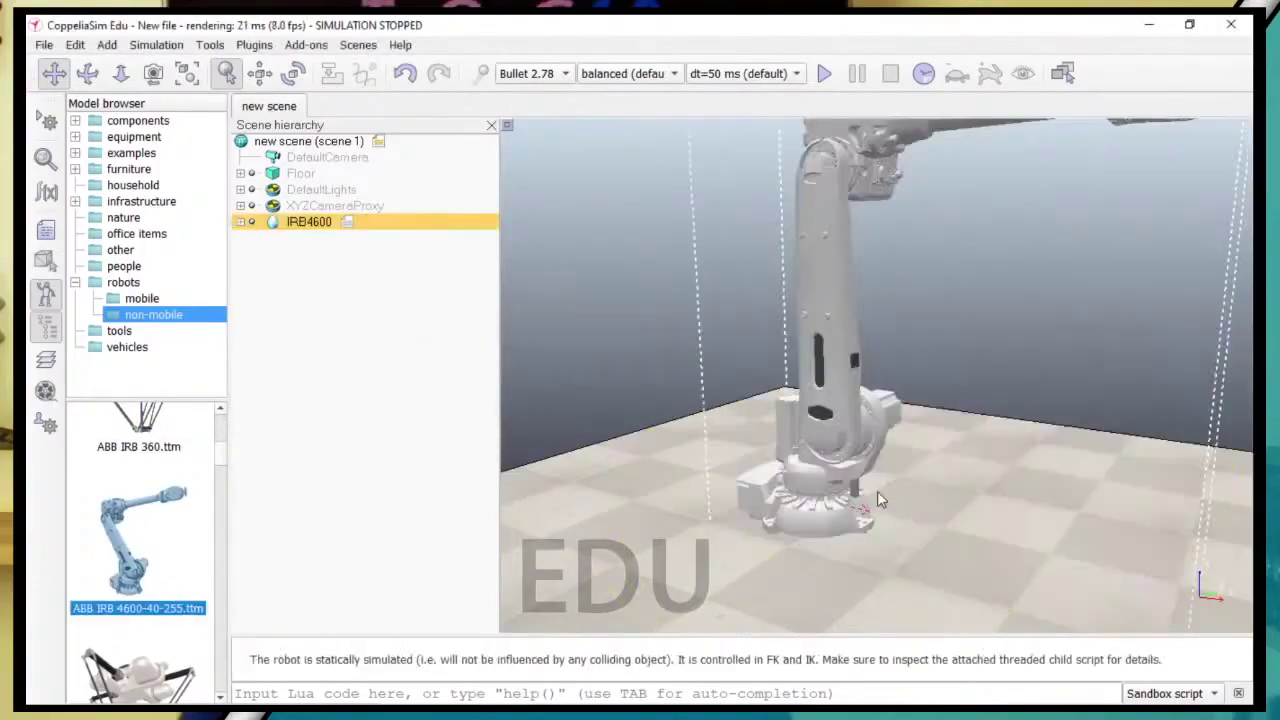
scroll(875, 490, "down", 5)
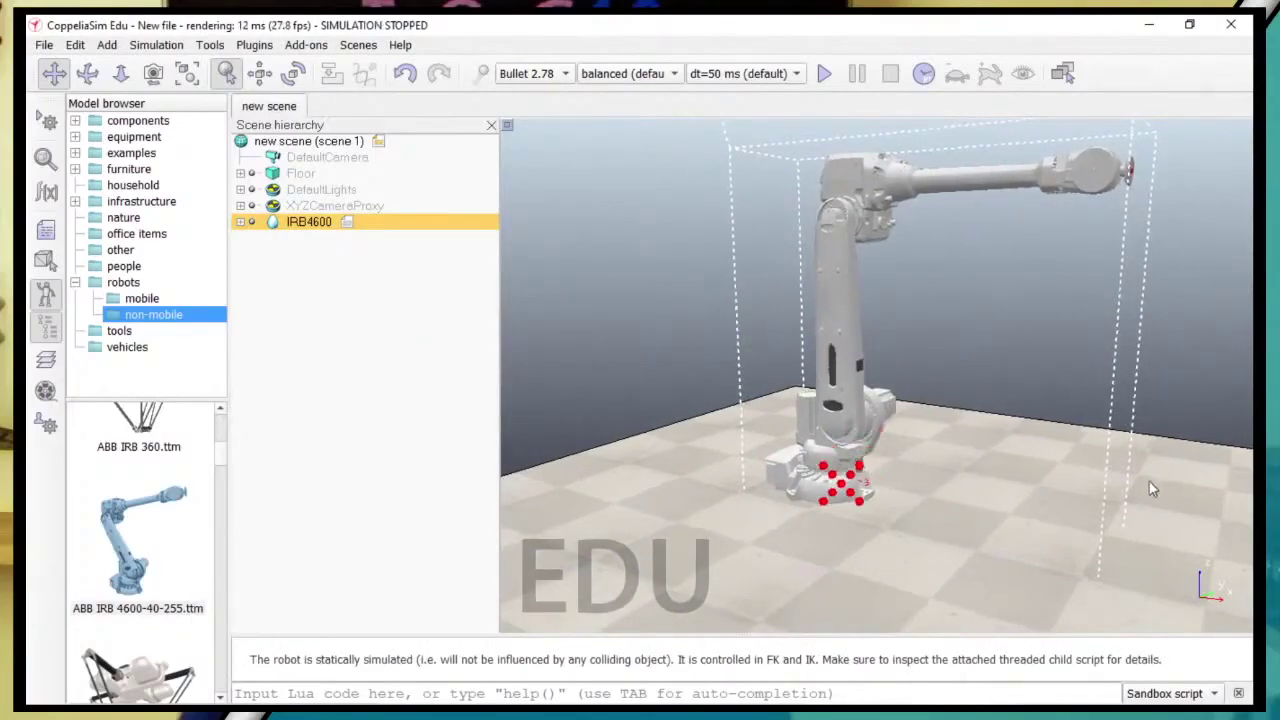
Simulate the IRB4600's motion, stop the simulation and delete the robot from the scene.
left_click(824, 74)
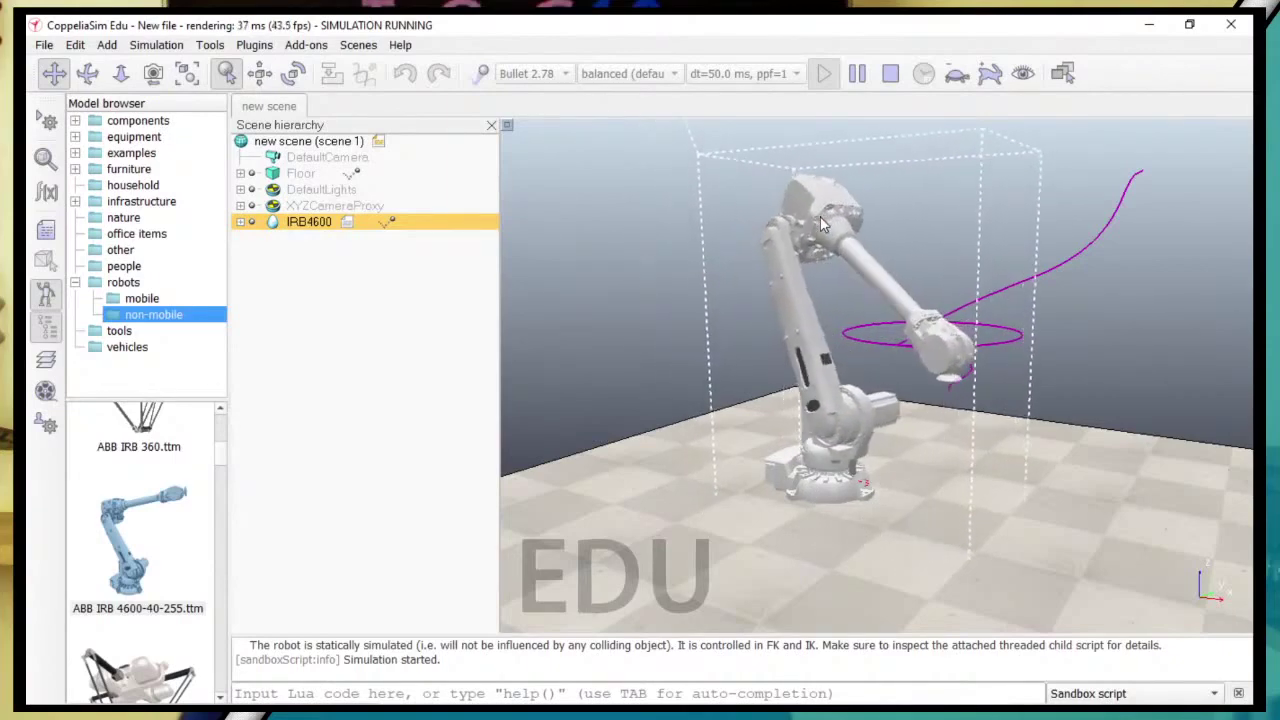
left_click(889, 78)
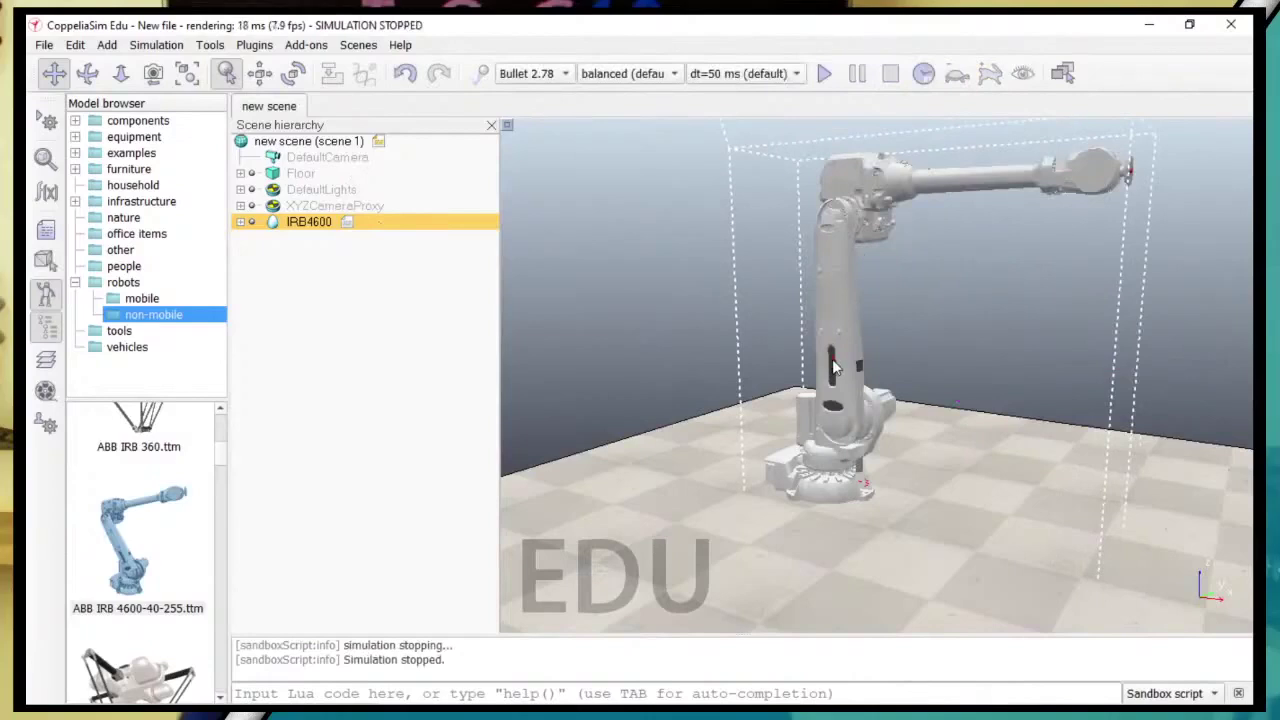
key("Delete")
Browse the non-mobile robot models, place the Niryo One on the floor and view it up close.
scroll(156, 563, "down", 4)
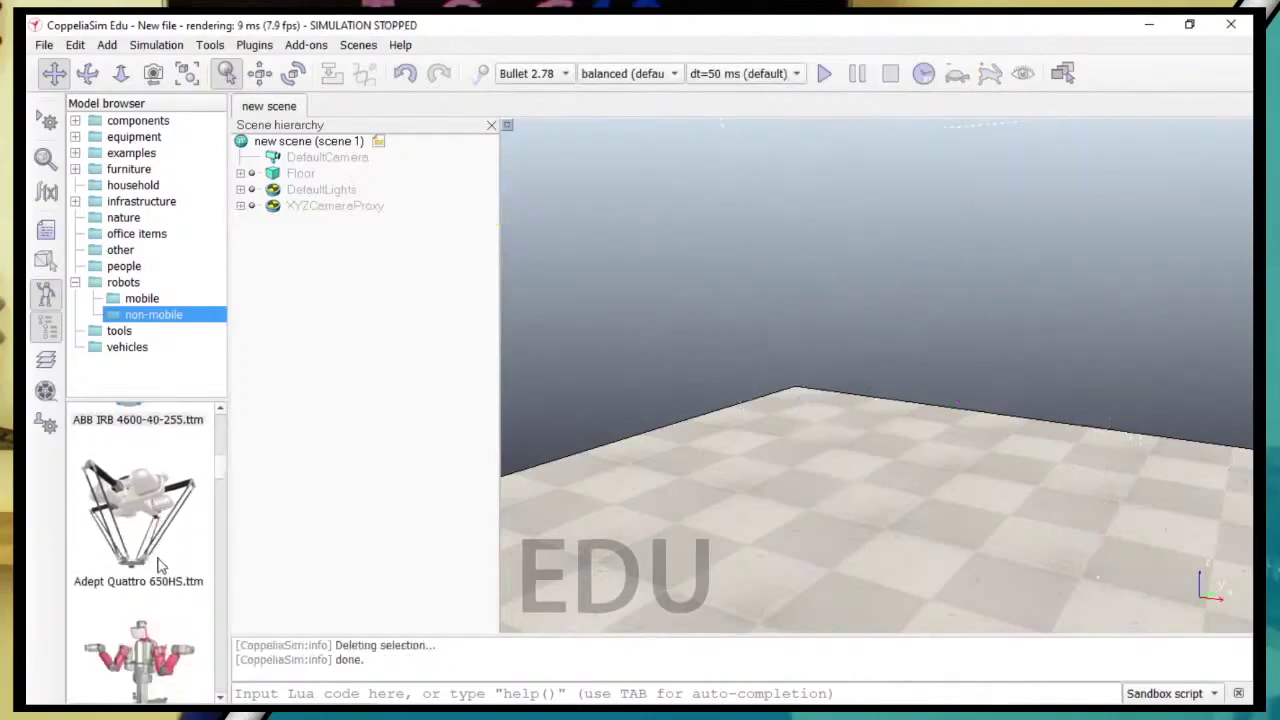
scroll(200, 566, "down", 3)
scroll(218, 557, "up", 3)
left_click_drag(224, 481, 213, 375)
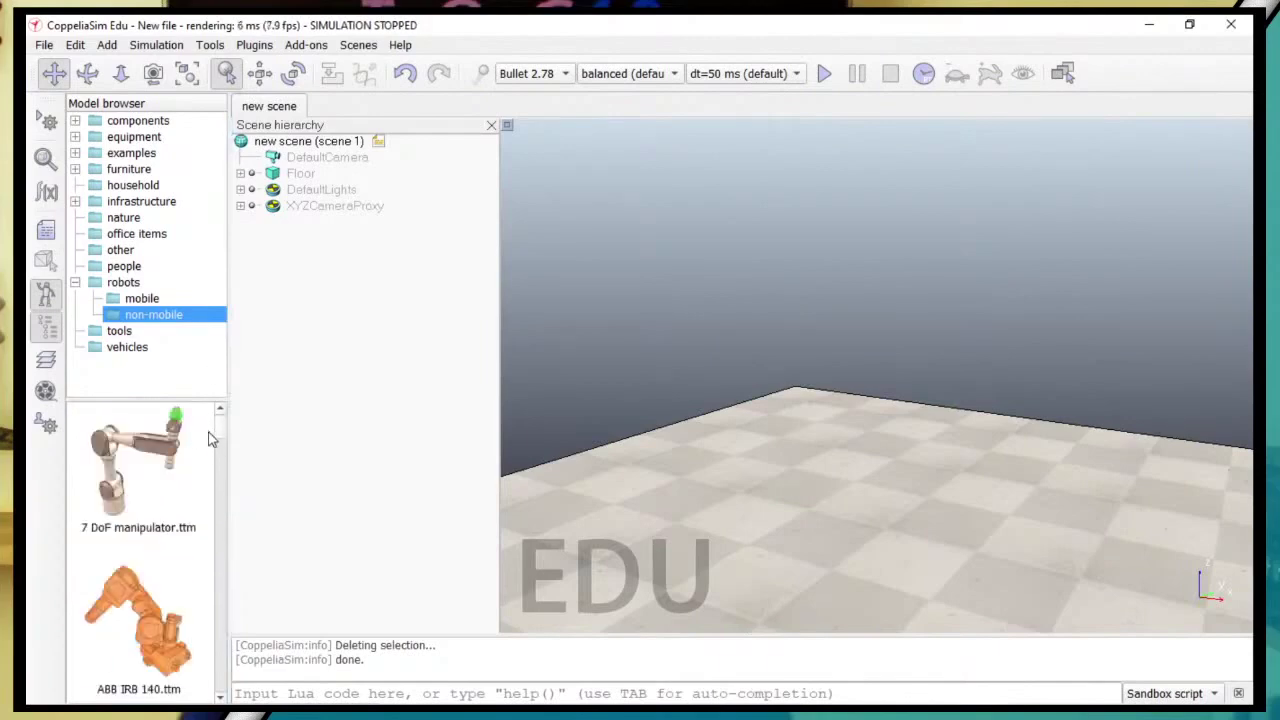
left_click_drag(223, 430, 232, 592)
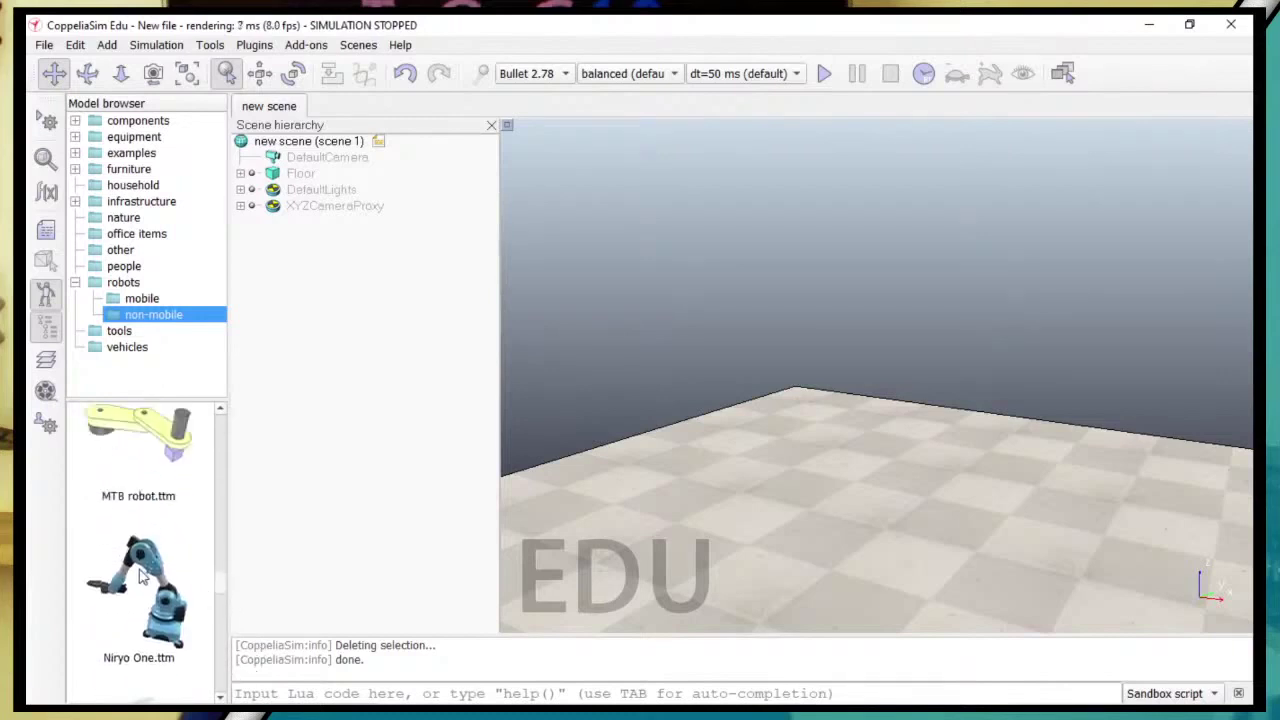
left_click_drag(629, 496, 836, 471)
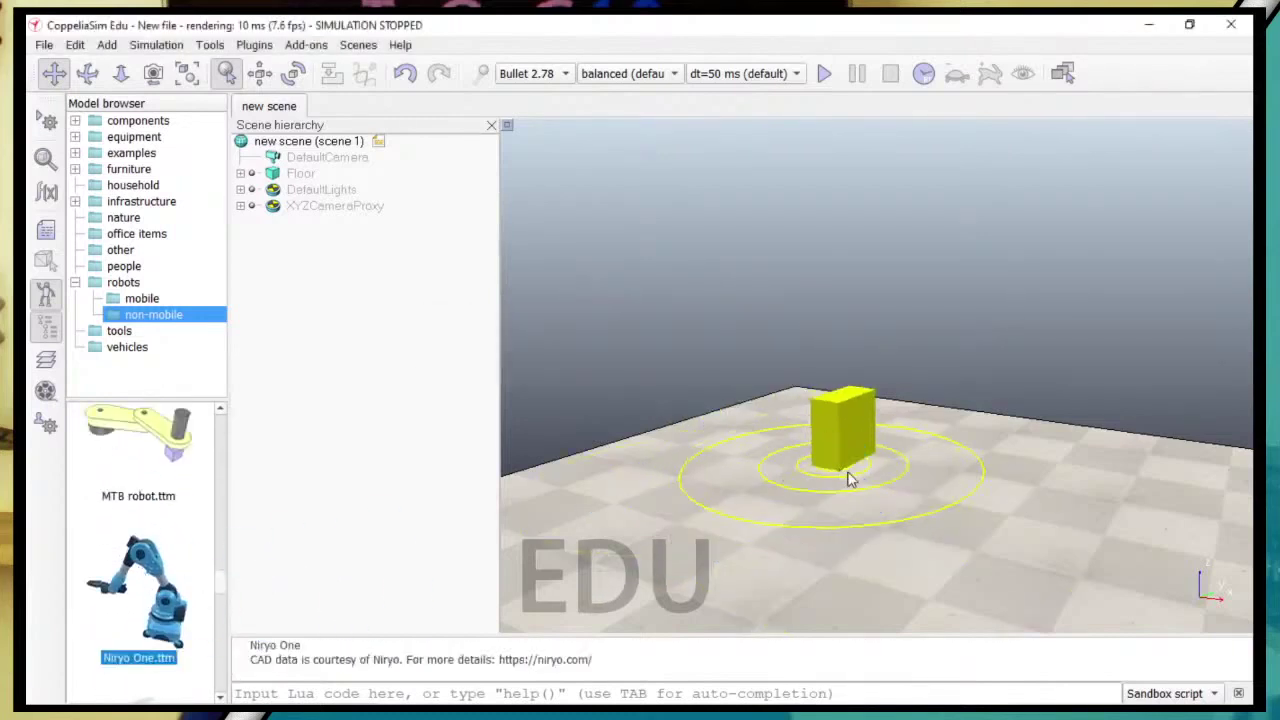
scroll(840, 465, "up", 5)
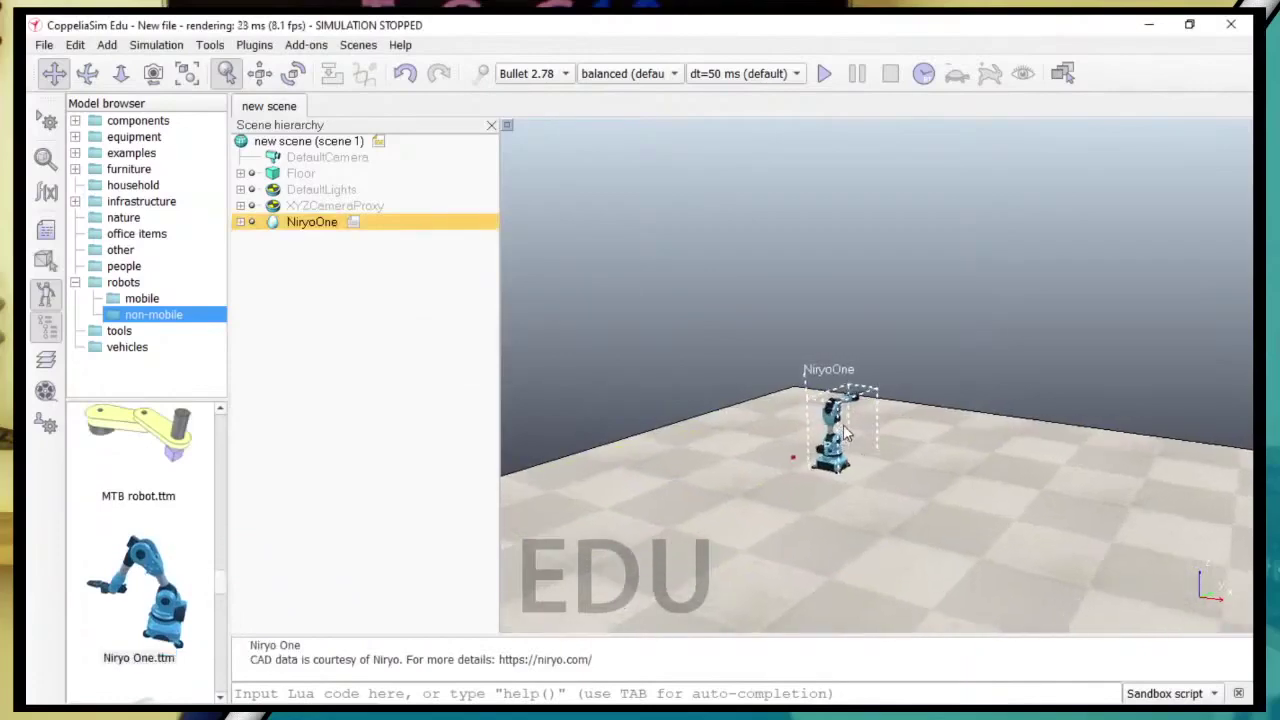
scroll(810, 477, "up", 3)
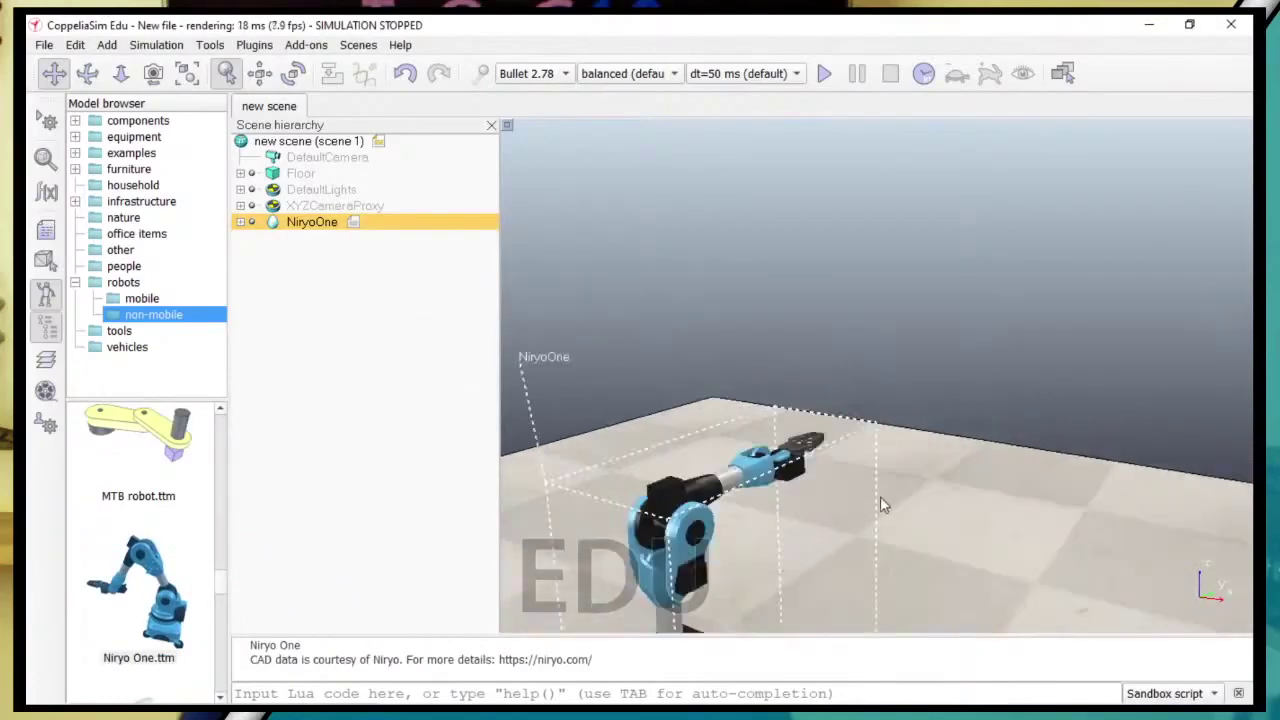
mouse_move(886, 464)
middle_mouse_down()
mouse_move(914, 396)
mouse_move(887, 457)
middle_mouse_up()
middle_click(887, 457)
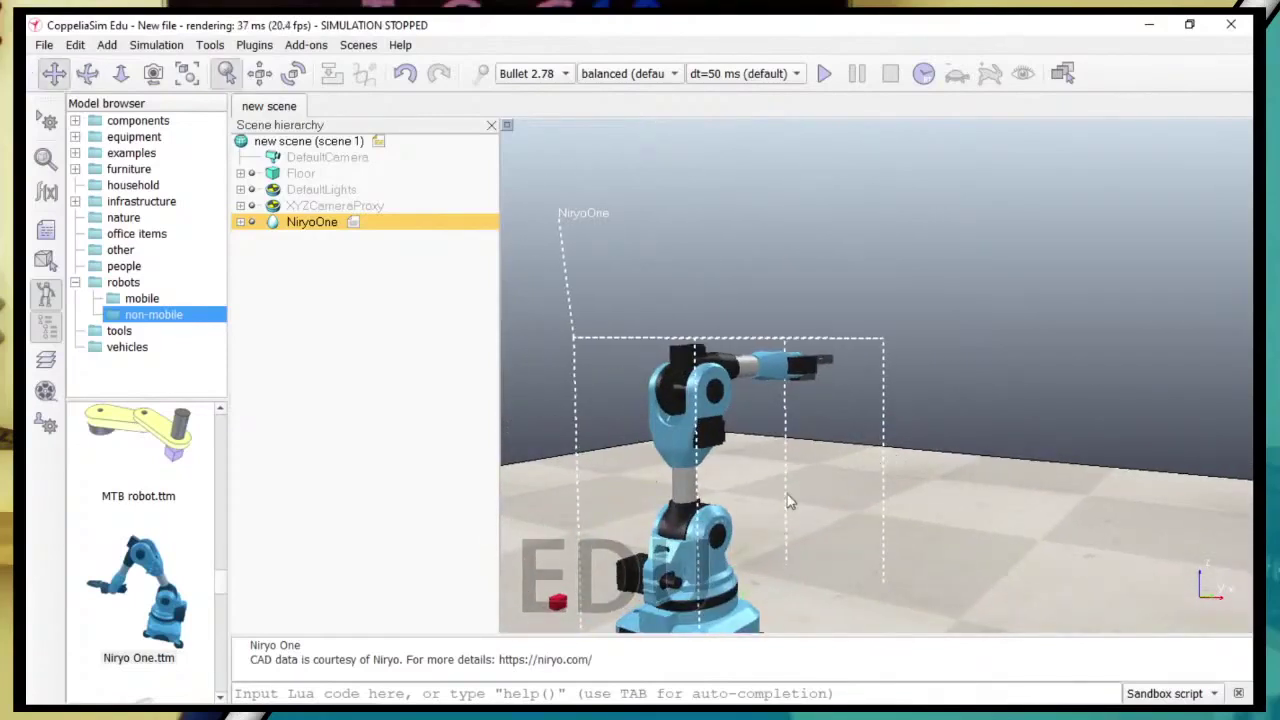
scroll(806, 513, "down", 3)
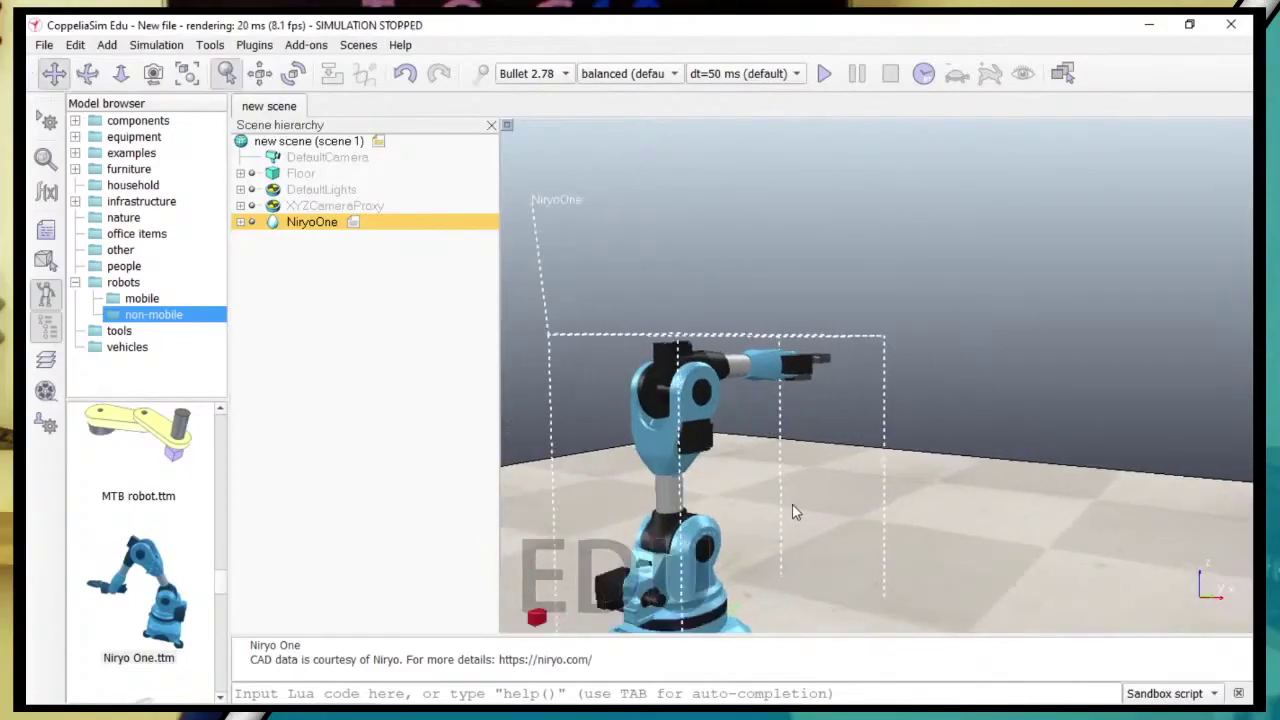
Start the simulation and observe the Niryo One arm from its side as it moves.
left_click(824, 73)
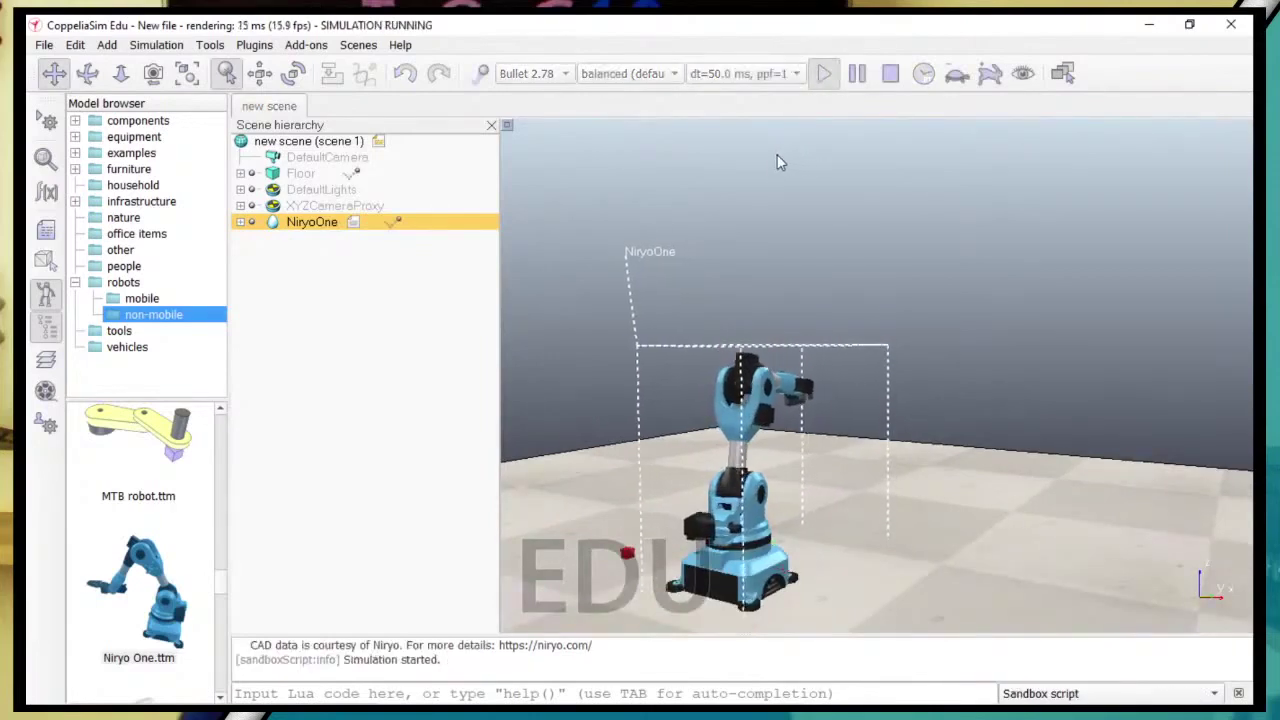
left_click_drag(571, 476, 677, 491)
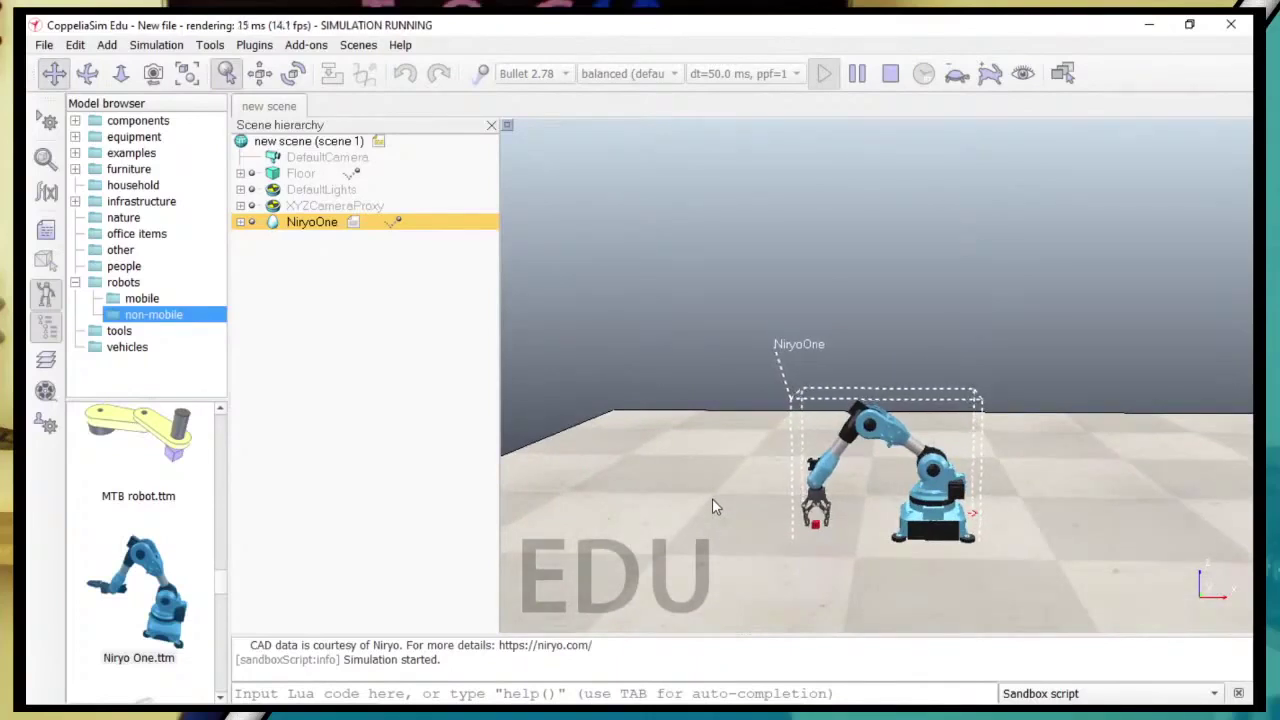
Observe the Niryo One's gripper and the red cube during the run, and stop the simulation.
scroll(797, 575, "up", 2)
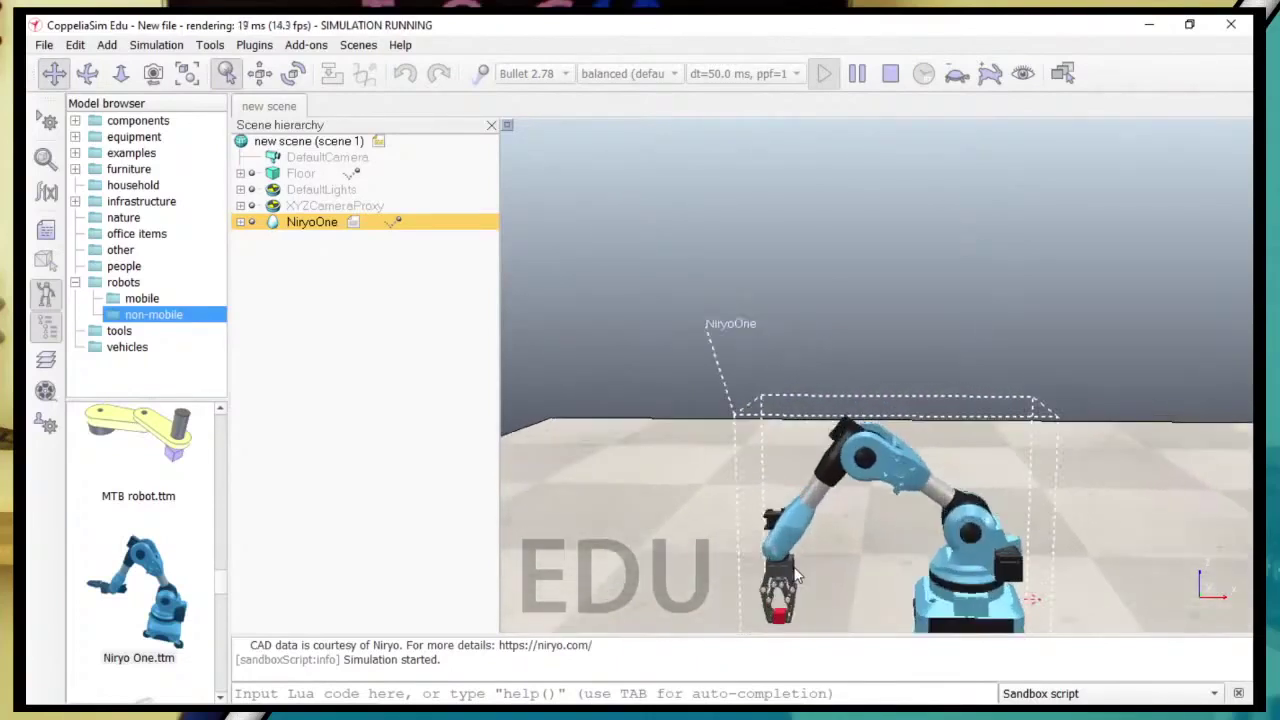
scroll(720, 427, "down", 3)
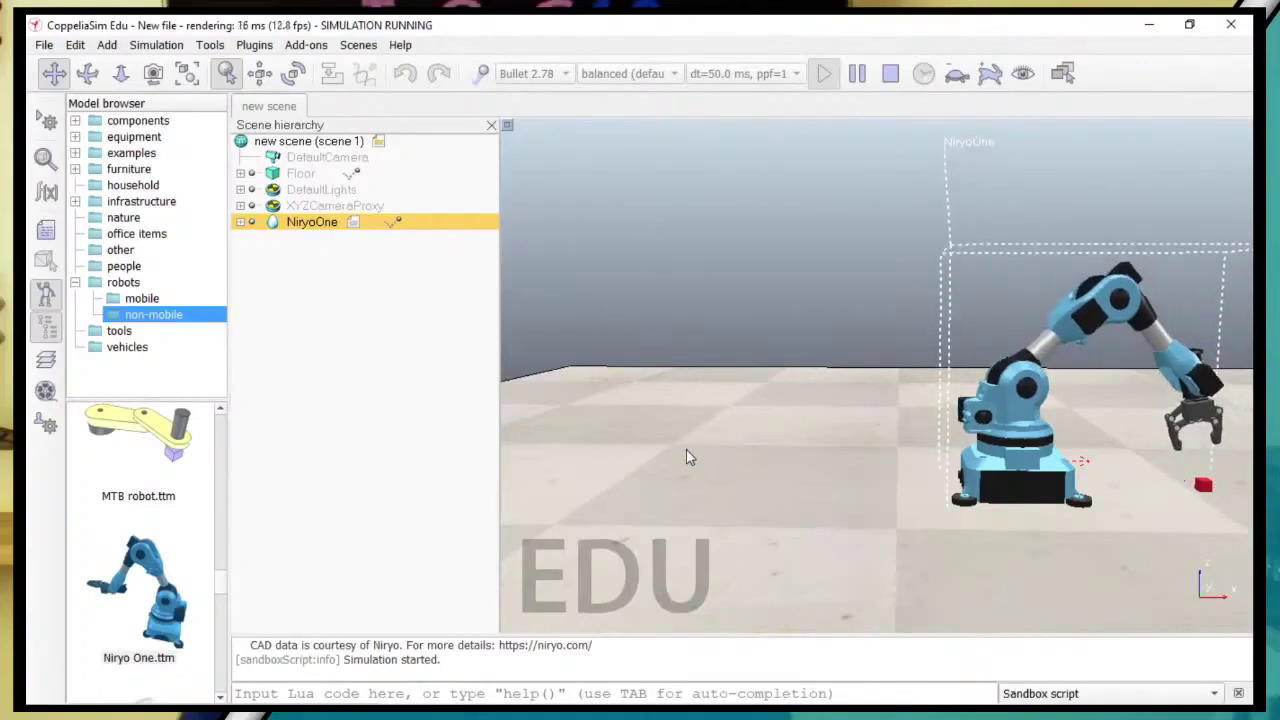
left_click(889, 72)
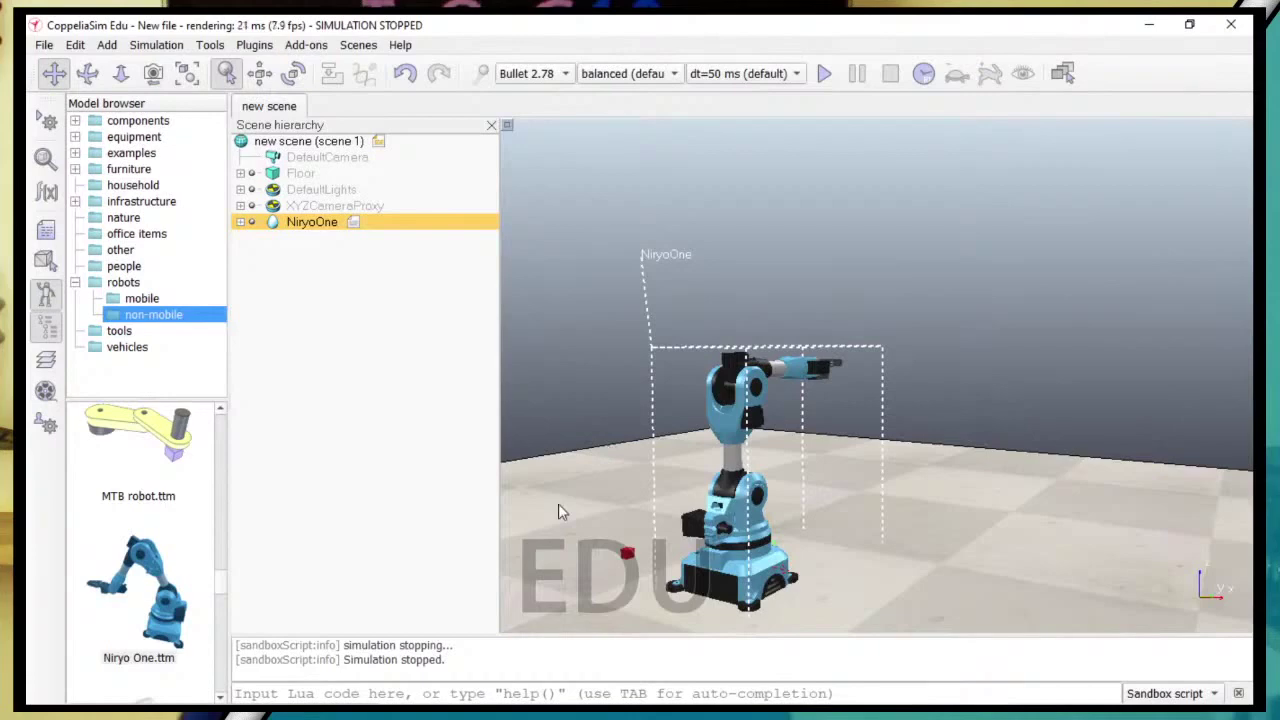
Switch to OBS and activate the WEBCAM-LOGITECH scene for the broadcast.
mouse_move(887, 702)
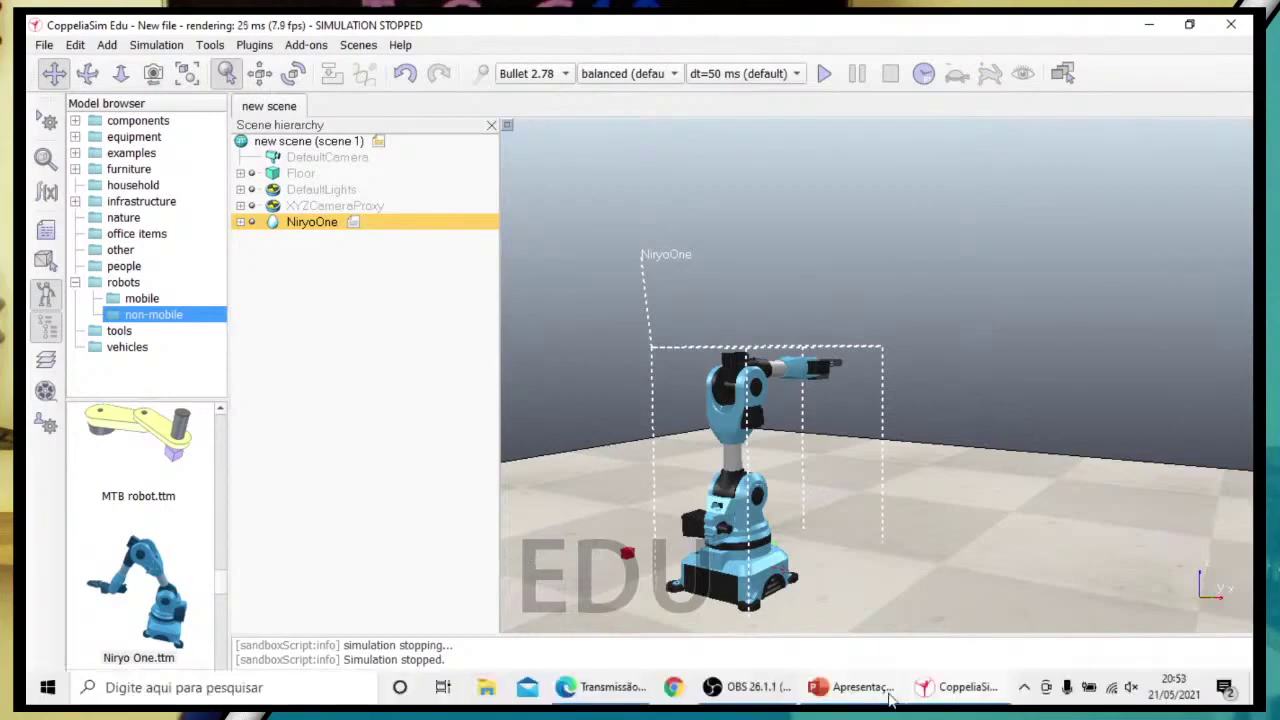
left_click(768, 697)
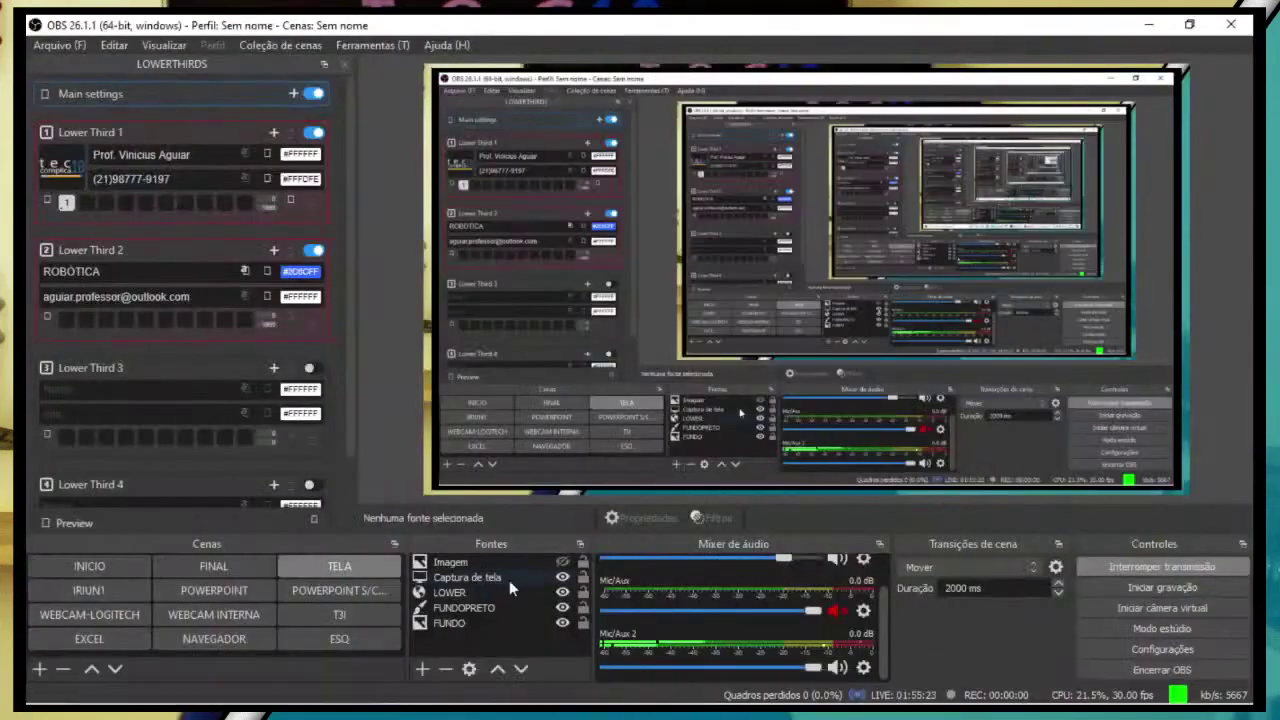
left_click(126, 614)
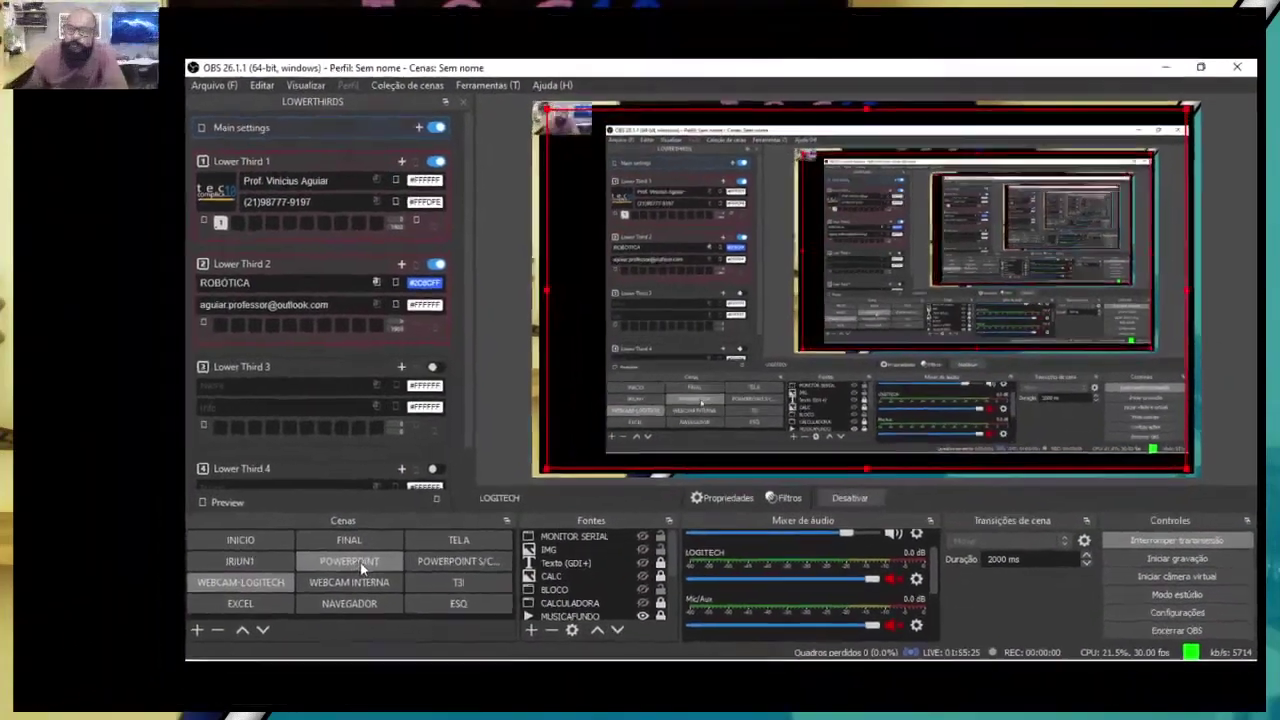